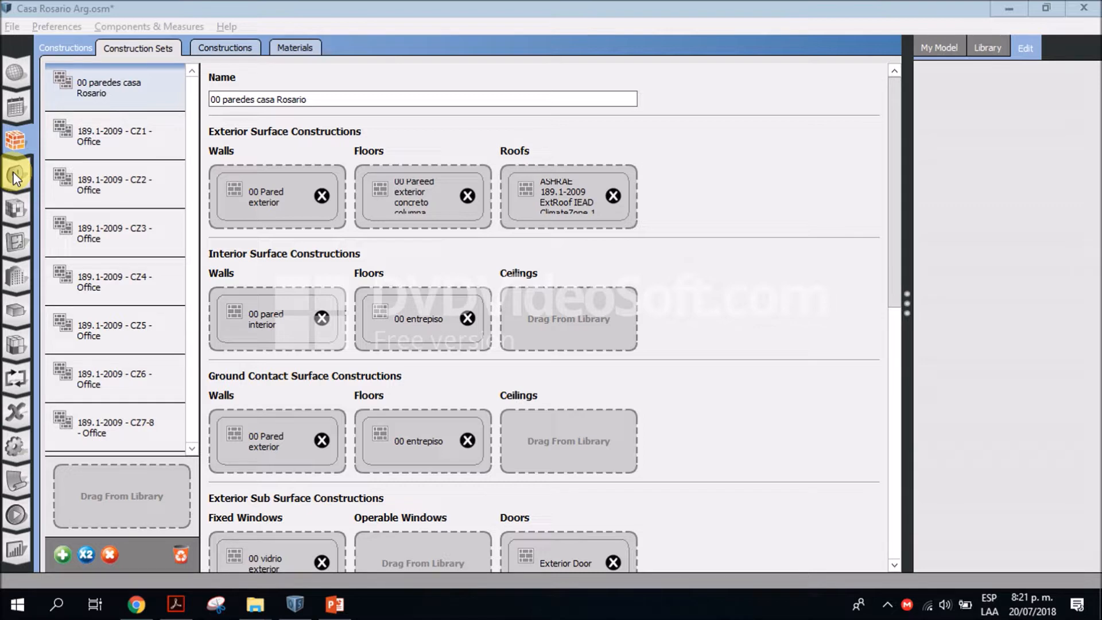
Open the Loads section and look over its people, lights and luminaire definition categories.
{"action": "left_click", "coordinate": [12, 178]}
{"action": "left_click", "coordinate": [12, 178]}
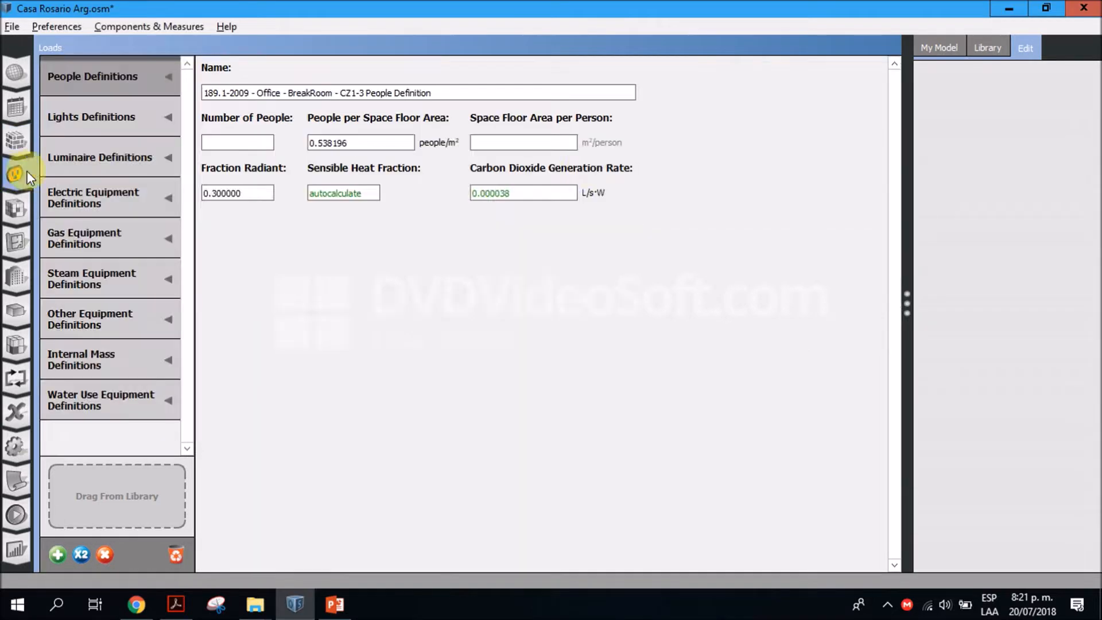
{"action": "left_click", "coordinate": [108, 79]}
{"action": "left_click", "coordinate": [108, 74]}
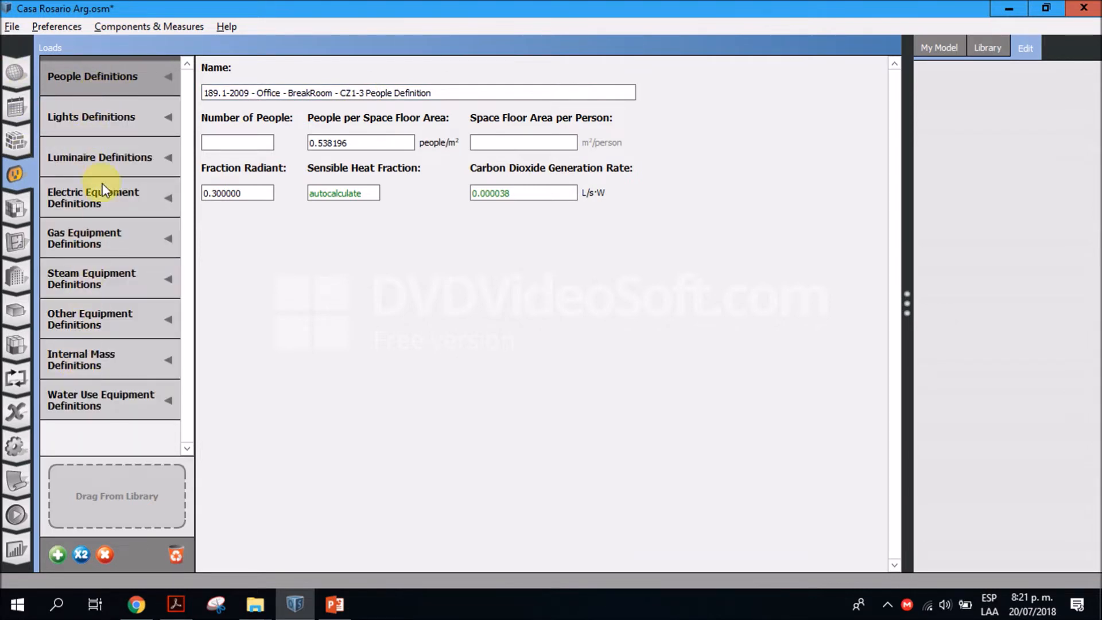
{"action": "left_click", "coordinate": [125, 76]}
{"action": "left_click", "coordinate": [122, 131]}
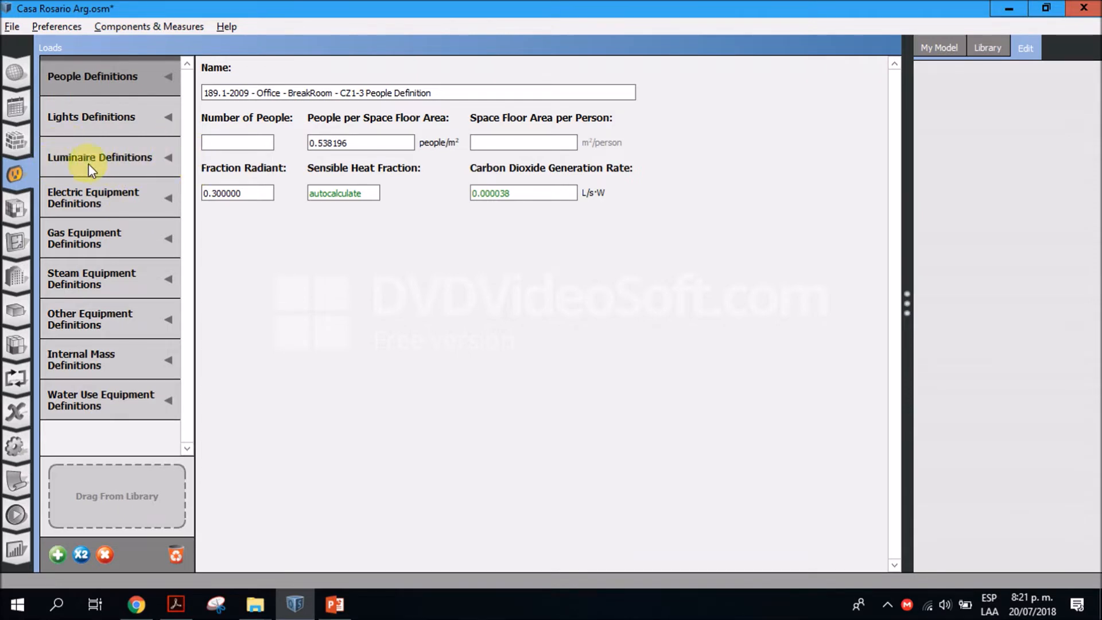
{"action": "left_click", "coordinate": [143, 154]}
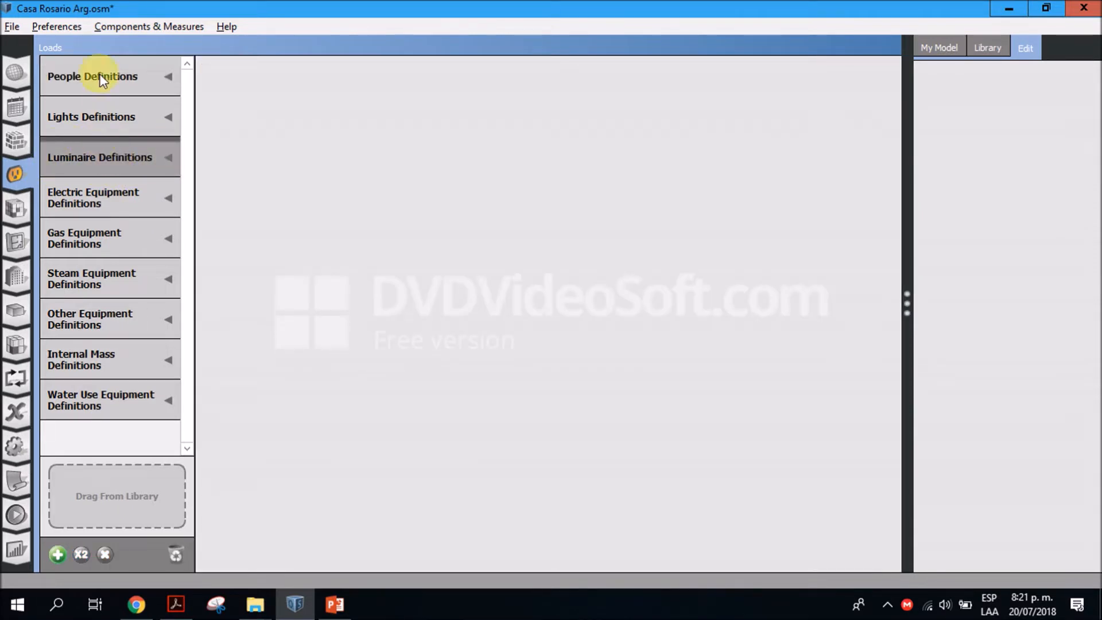
{"action": "left_click", "coordinate": [77, 76]}
{"action": "left_click", "coordinate": [77, 77]}
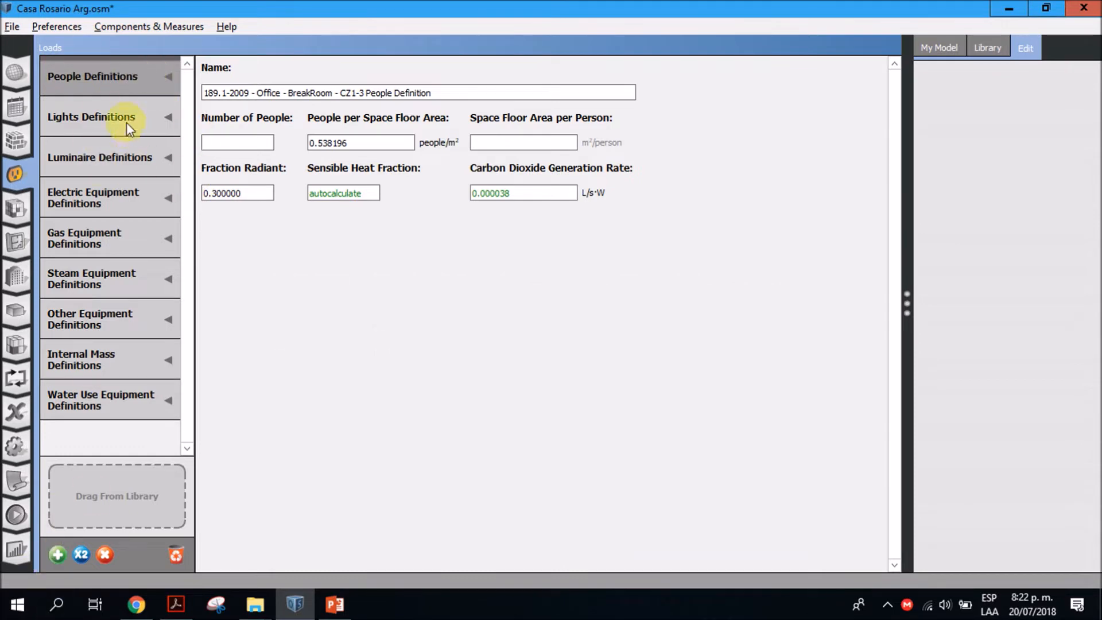
Create a new people definition and name it "00 Personas habitacion".
{"action": "left_click", "coordinate": [103, 76]}
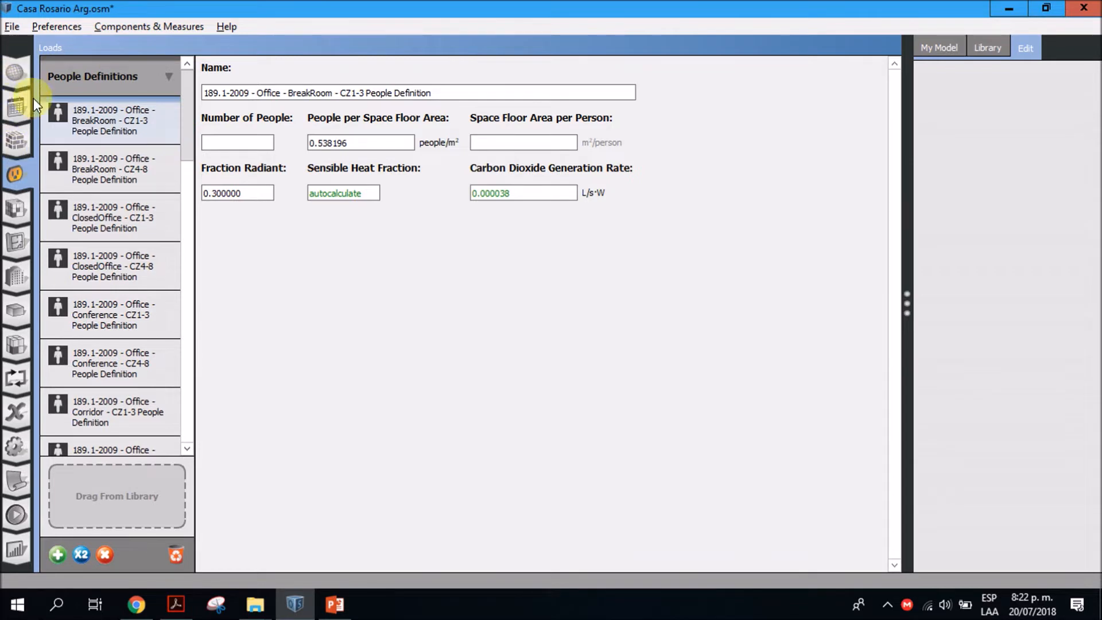
{"action": "left_click", "coordinate": [59, 556]}
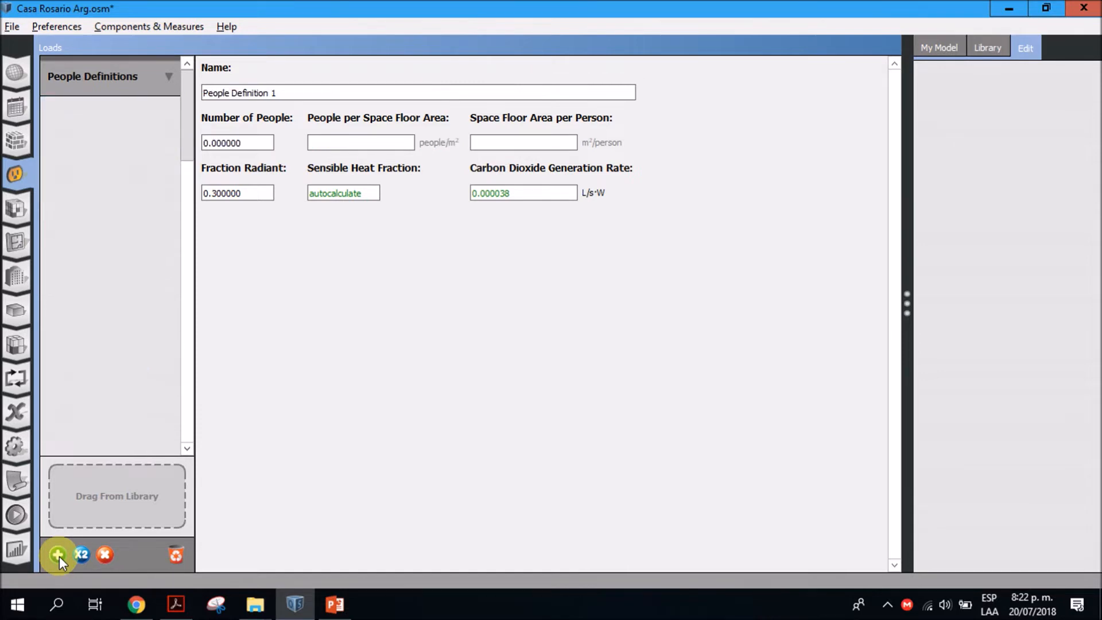
{"action": "left_click_drag", "start_coordinate": [289, 92], "coordinate": [148, 78]}
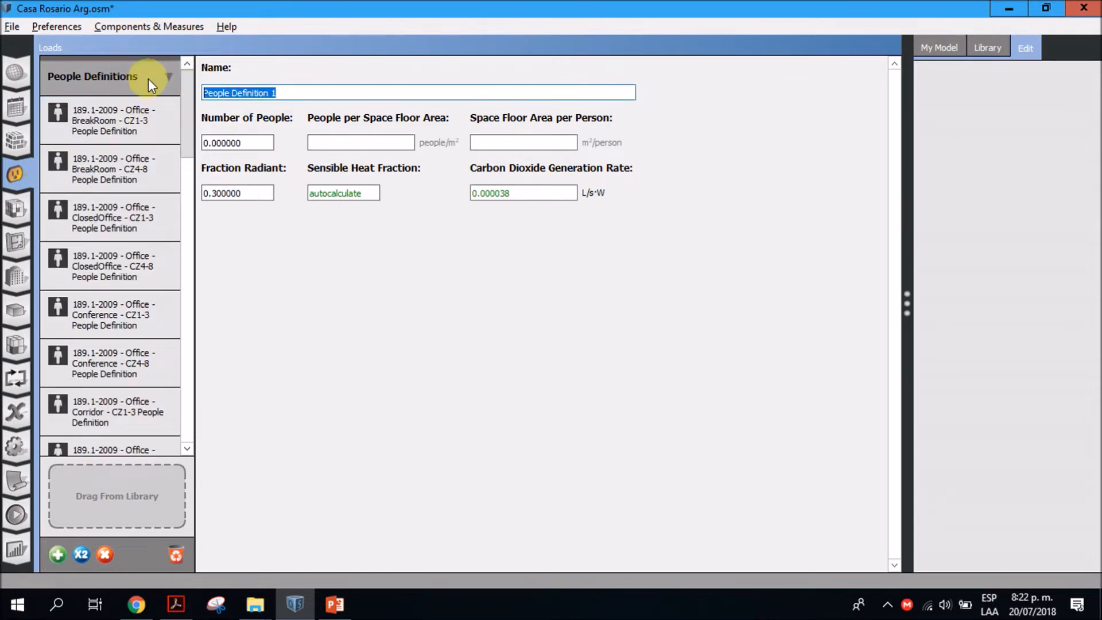
{"action": "type", "text": "99"}
{"action": "key", "text": "BackSpace"}
{"action": "key", "text": "BackSpace"}
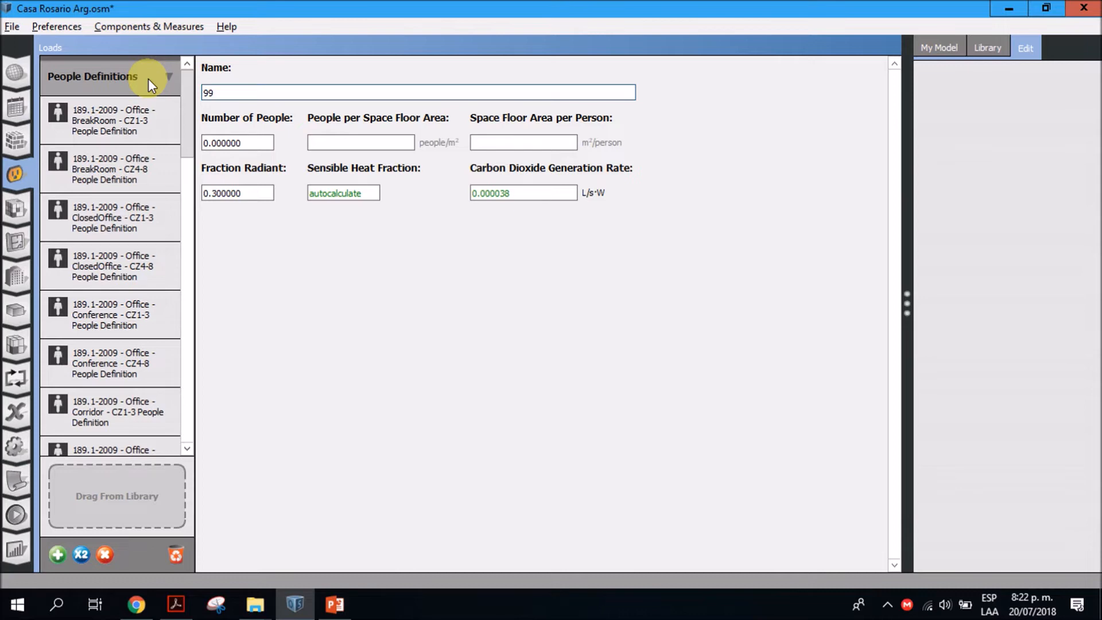
{"action": "type", "text": "00 Personas habitacion"}
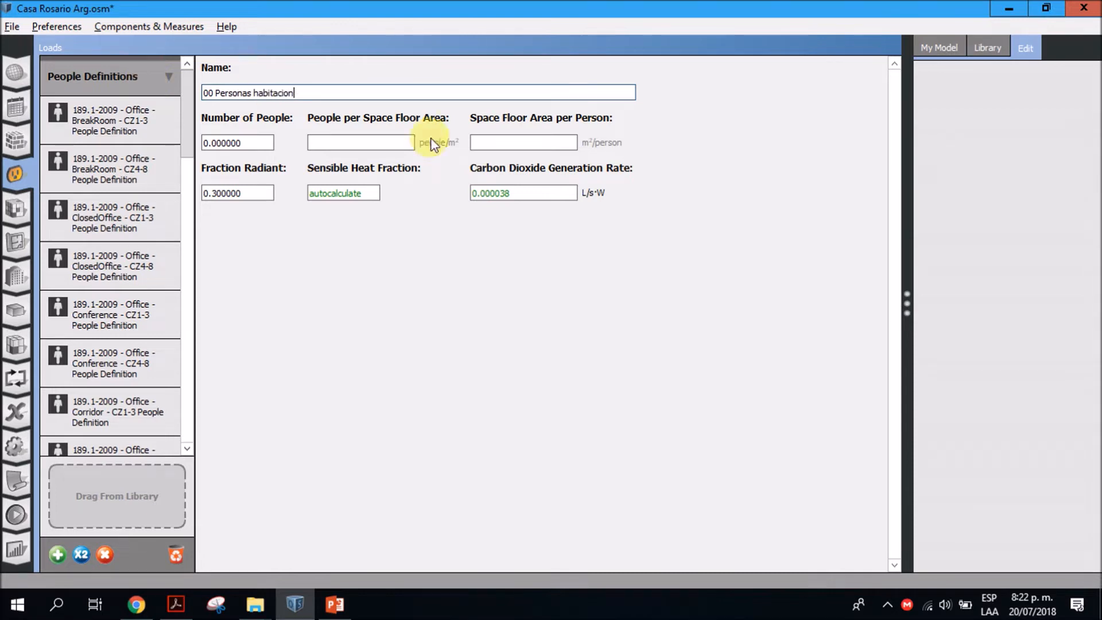
Set the Number of People for 00 Personas habitacion to 1.
{"action": "left_click", "coordinate": [253, 142]}
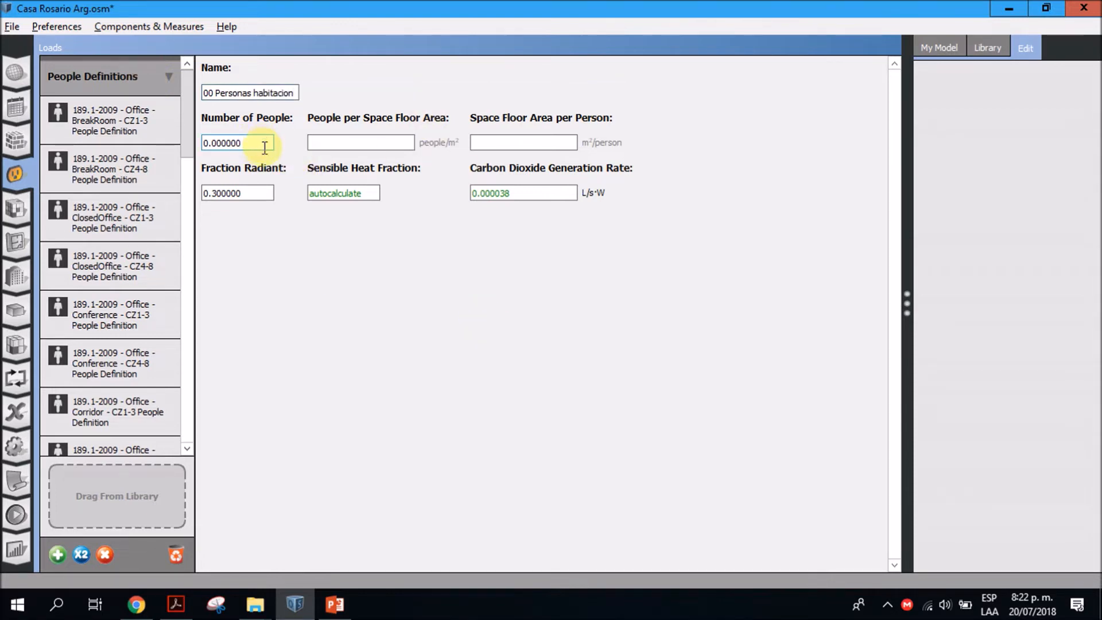
{"action": "left_click_drag", "start_coordinate": [265, 143], "coordinate": [208, 143]}
{"action": "left_click", "coordinate": [372, 143]}
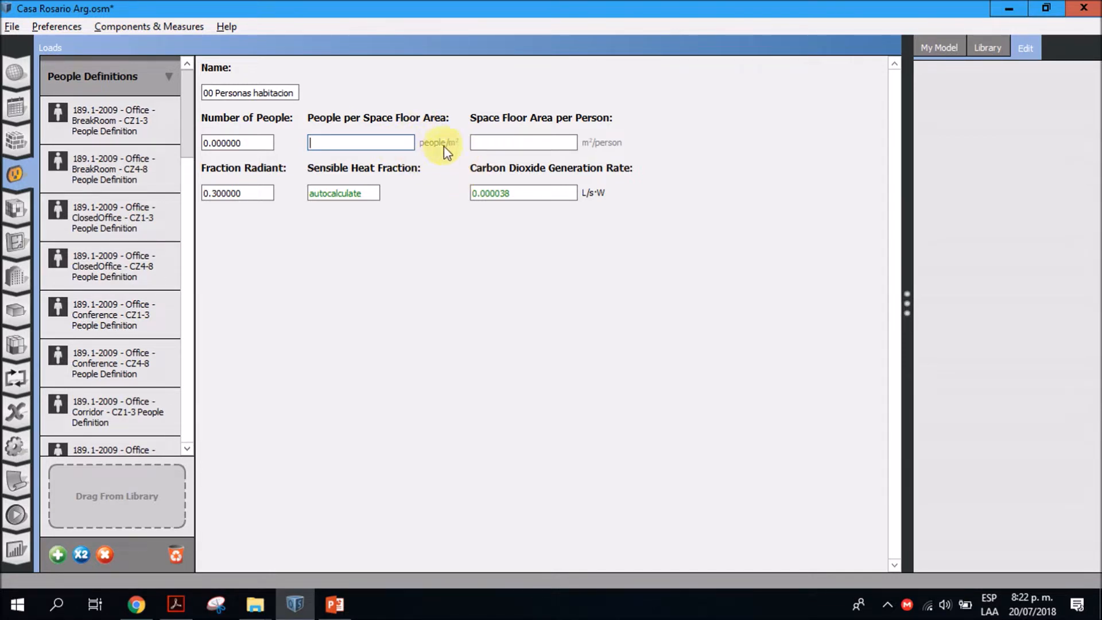
{"action": "left_click", "coordinate": [561, 142]}
{"action": "left_click", "coordinate": [386, 141]}
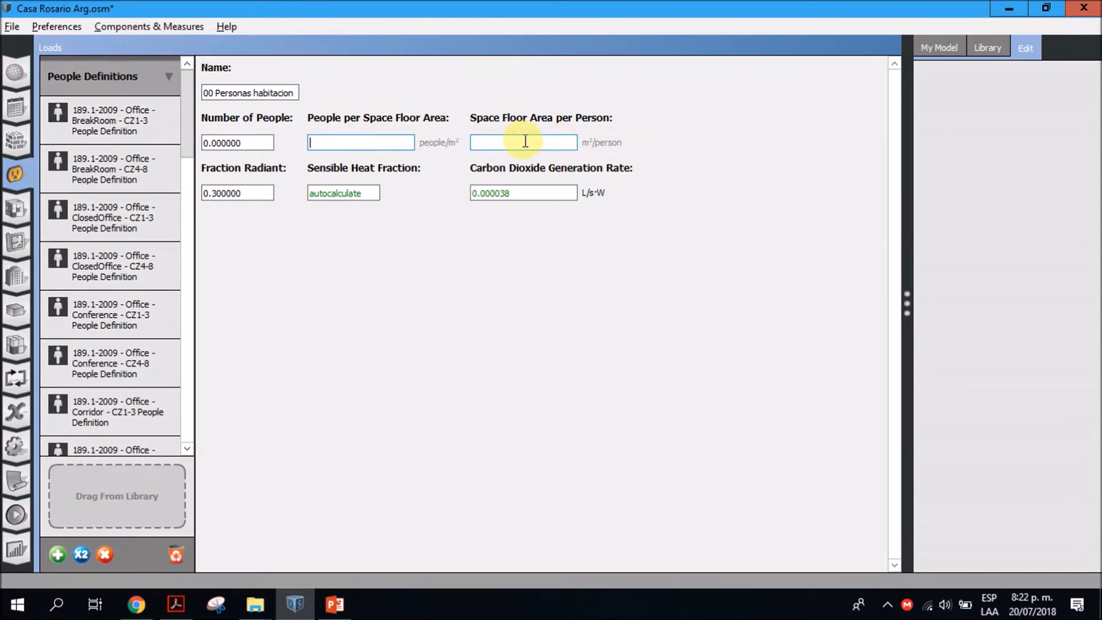
{"action": "double_click", "coordinate": [227, 142]}
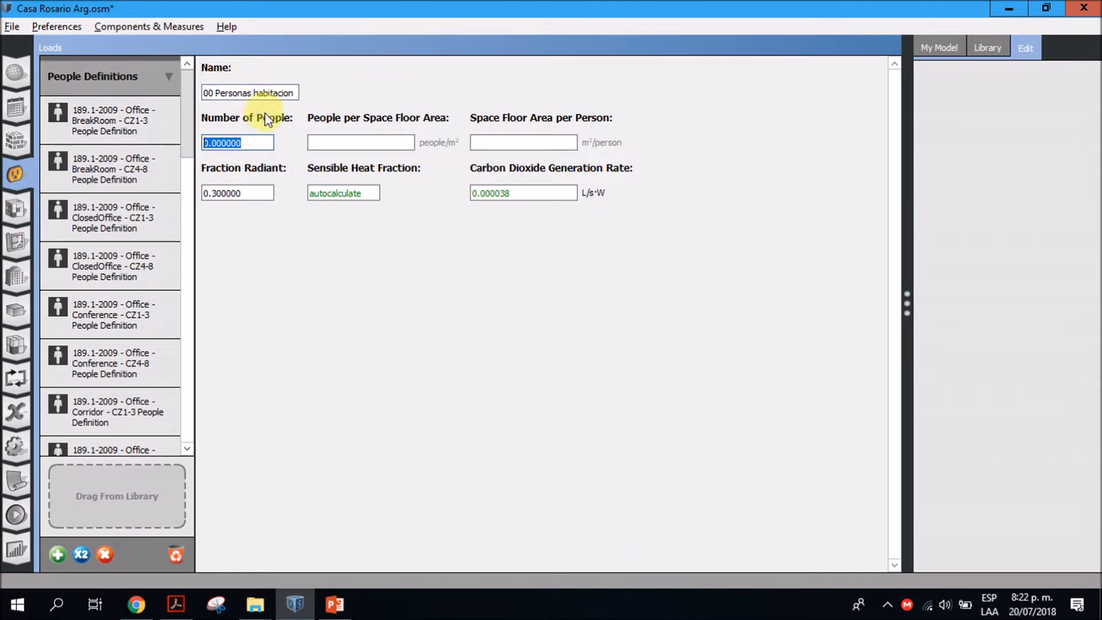
{"action": "type", "text": "1"}
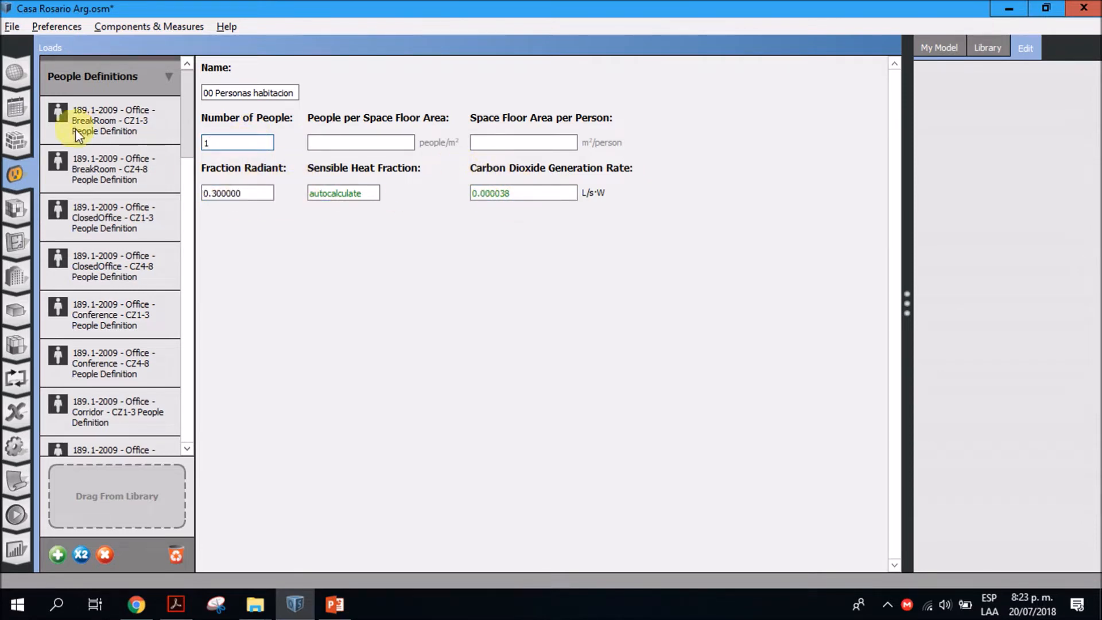
View the CZ1-3 BreakRoom people definition, and reopen 00 Personas habitacion to check its number of people.
{"action": "left_click", "coordinate": [102, 119]}
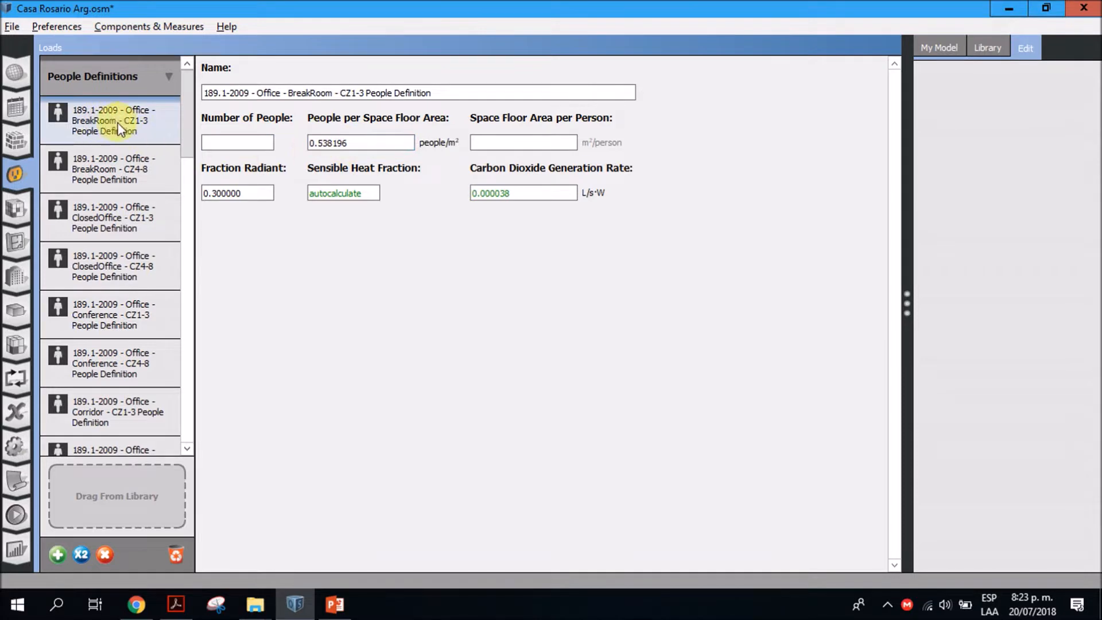
{"action": "scroll", "coordinate": [102, 298], "scroll_direction": "down", "scroll_amount": 10}
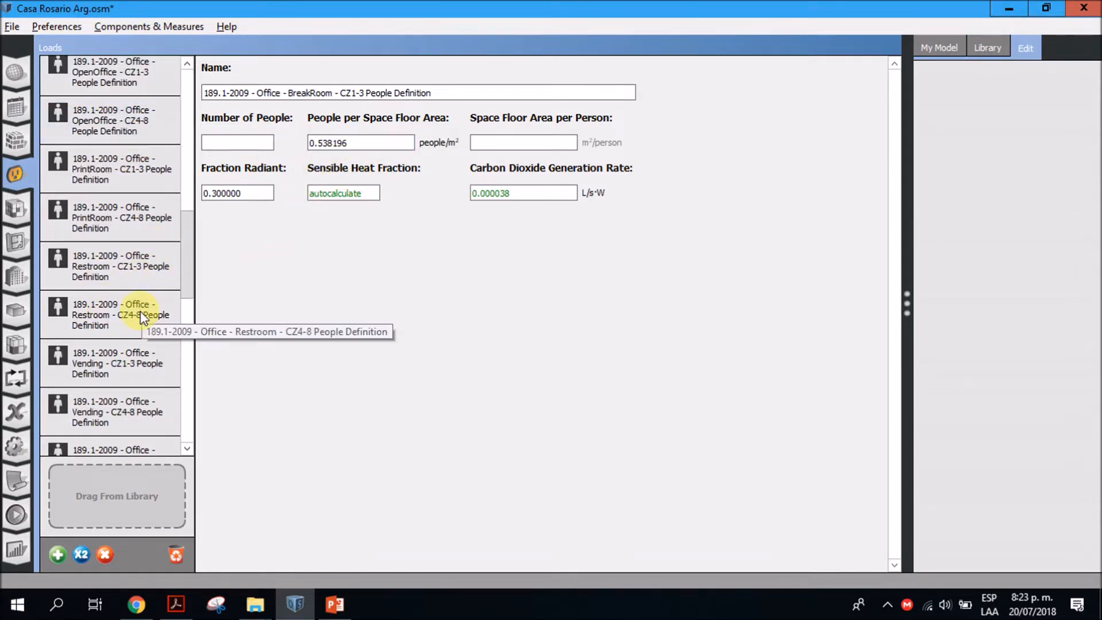
{"action": "scroll", "coordinate": [142, 318], "scroll_direction": "down", "scroll_amount": 10}
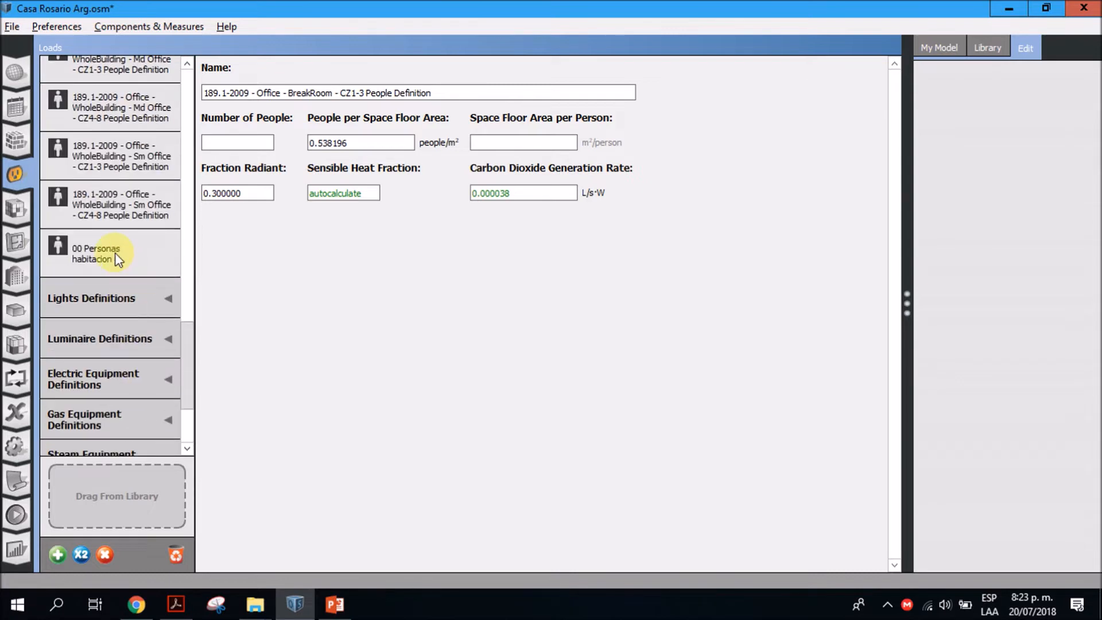
{"action": "left_click", "coordinate": [115, 255]}
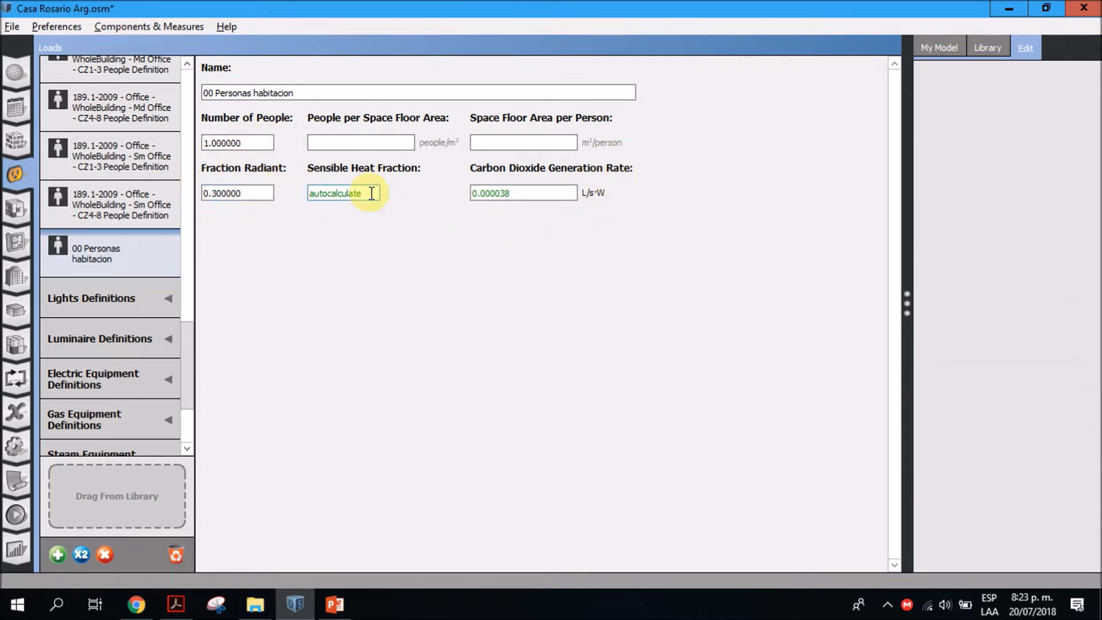
{"action": "left_click", "coordinate": [256, 141]}
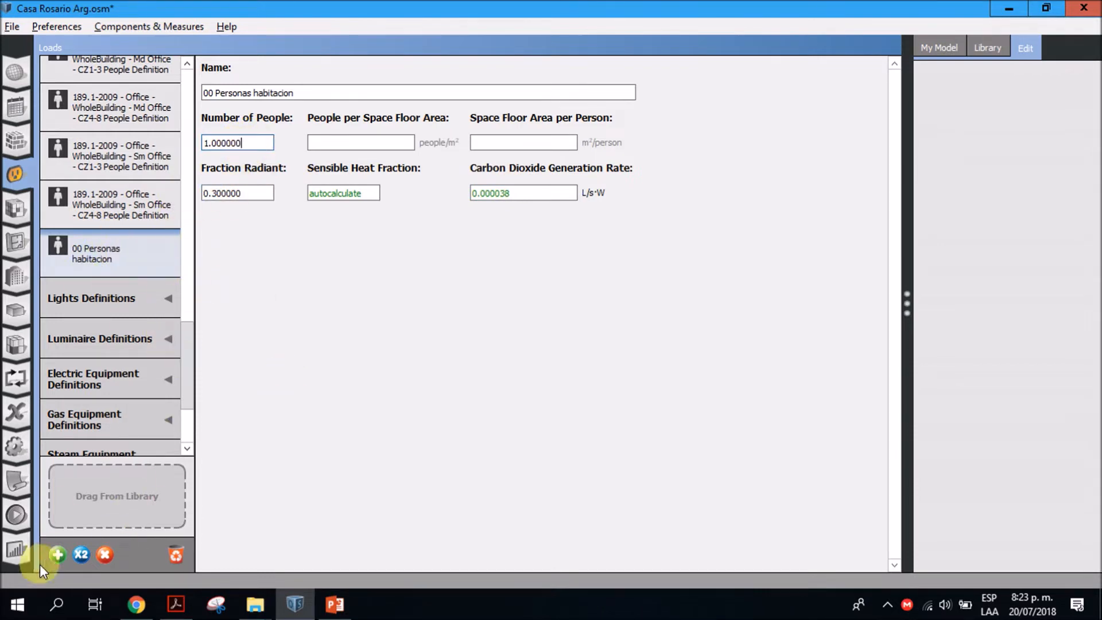
Create a people definition named "00 Personas habitación principal" with 2 people.
{"action": "left_click", "coordinate": [56, 558]}
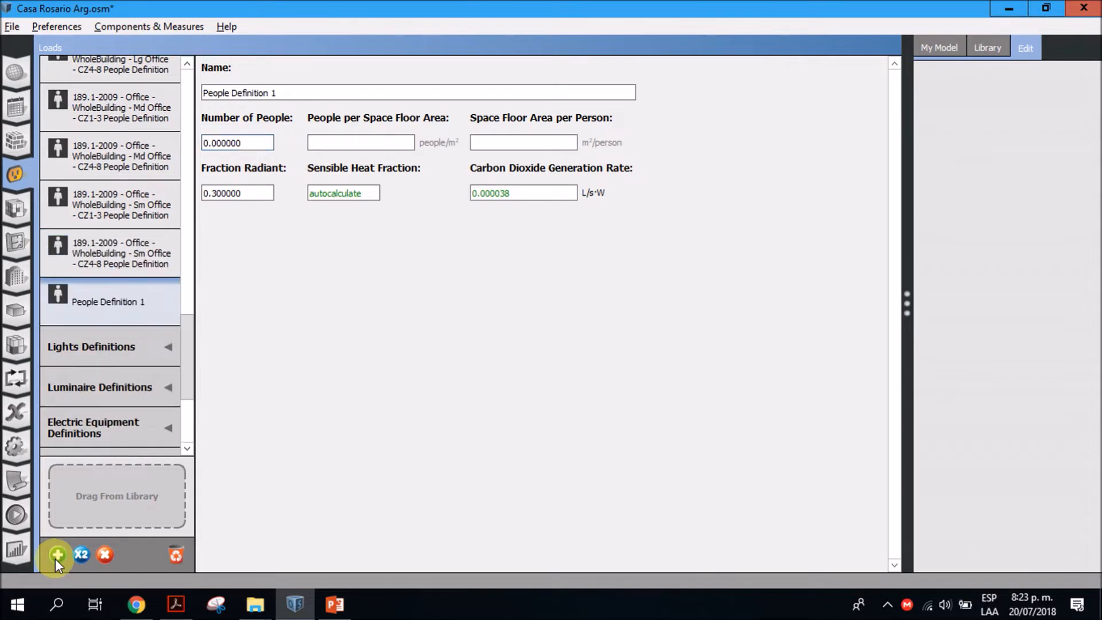
{"action": "triple_click", "coordinate": [304, 93]}
{"action": "type", "text": "0"}
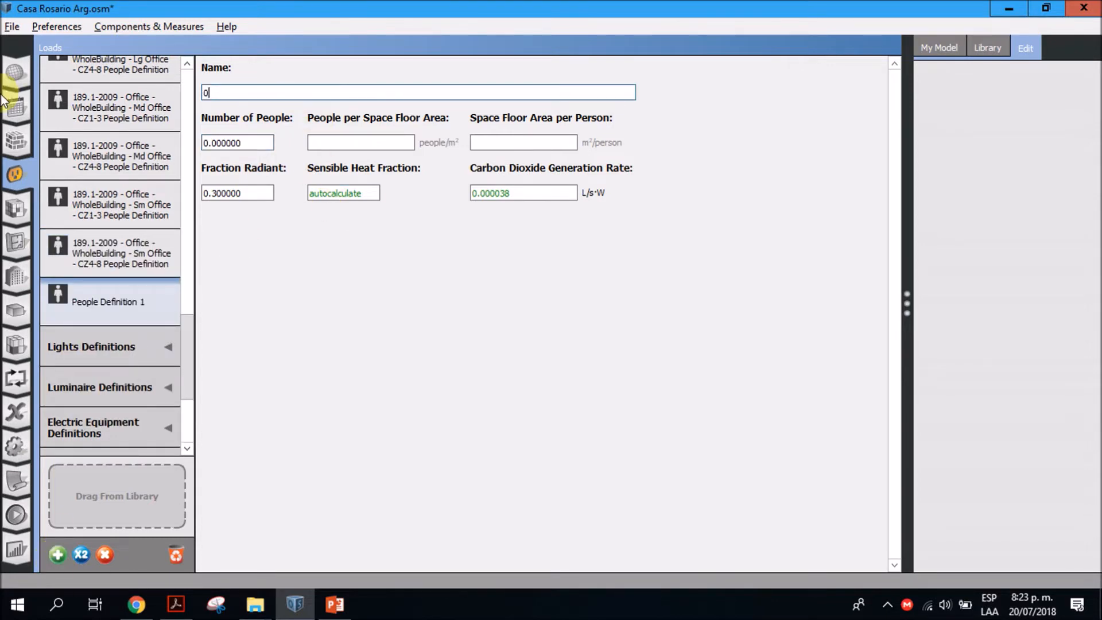
{"action": "type", "text": "0 Personas habitación principal"}
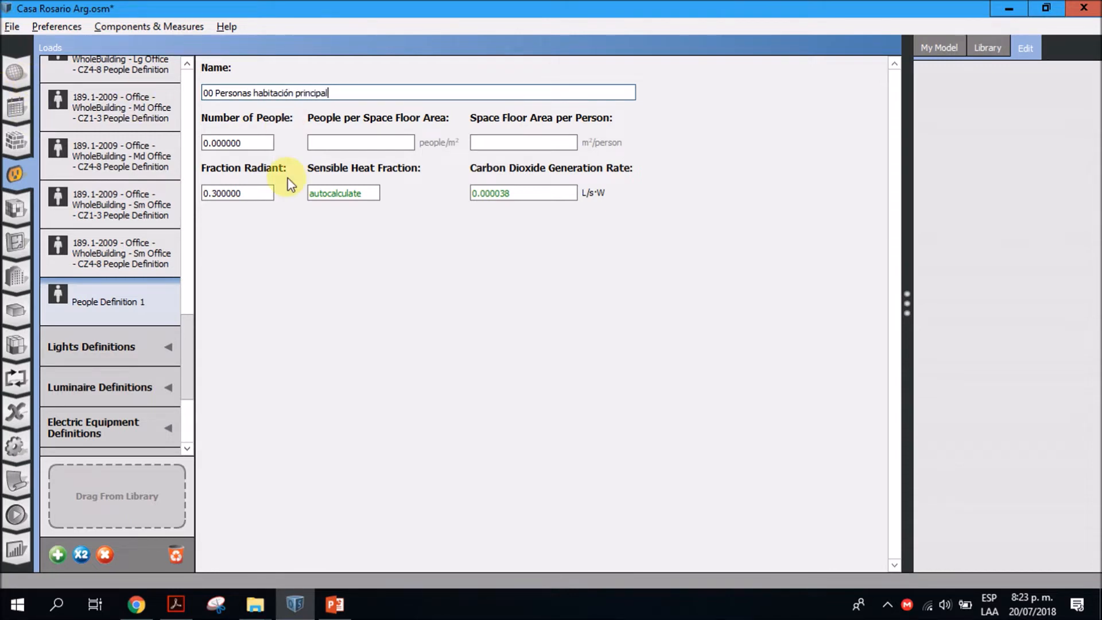
{"action": "left_click", "coordinate": [253, 142]}
{"action": "triple_click", "coordinate": [251, 143]}
{"action": "type", "text": "2"}
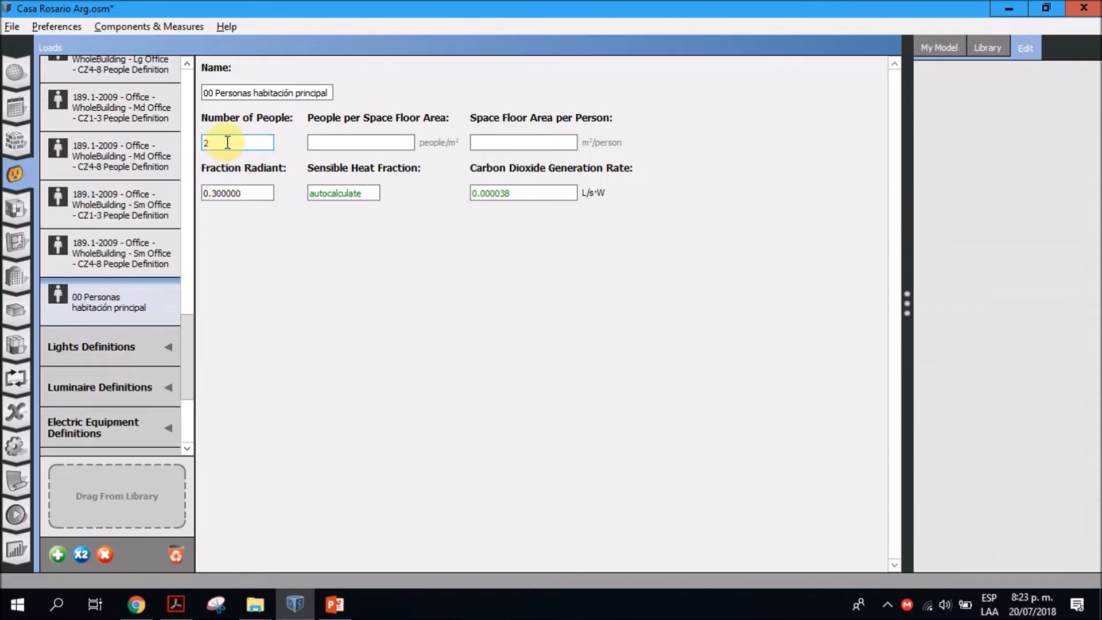
Create a people definition named "00 Zona social" with 4 people.
{"action": "left_click", "coordinate": [57, 555]}
{"action": "triple_click", "coordinate": [299, 93]}
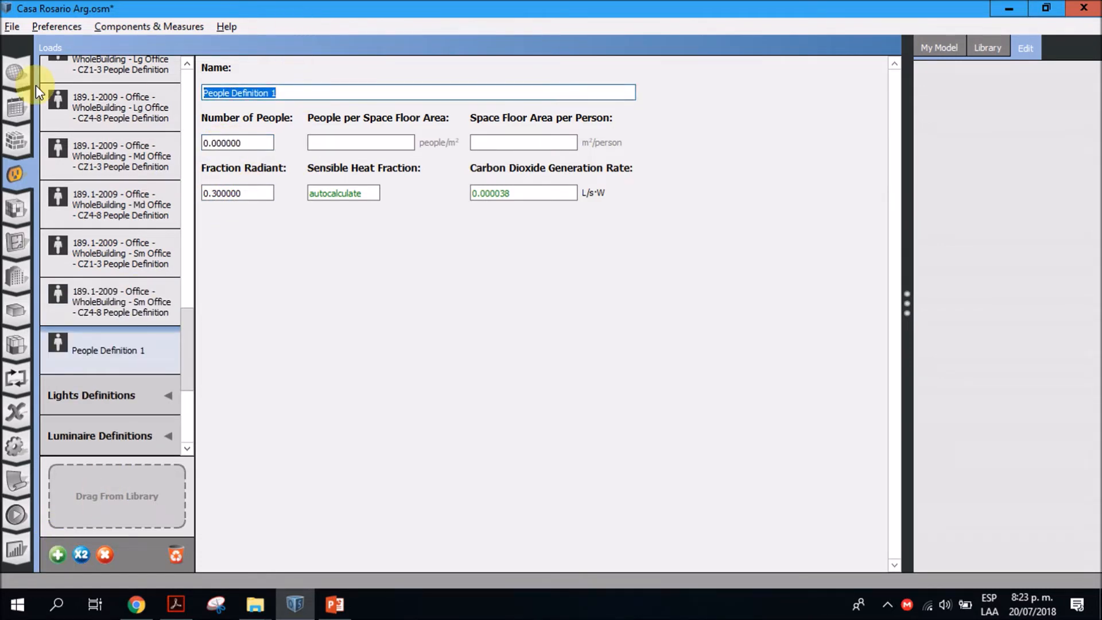
{"action": "type", "text": "00 Zona social"}
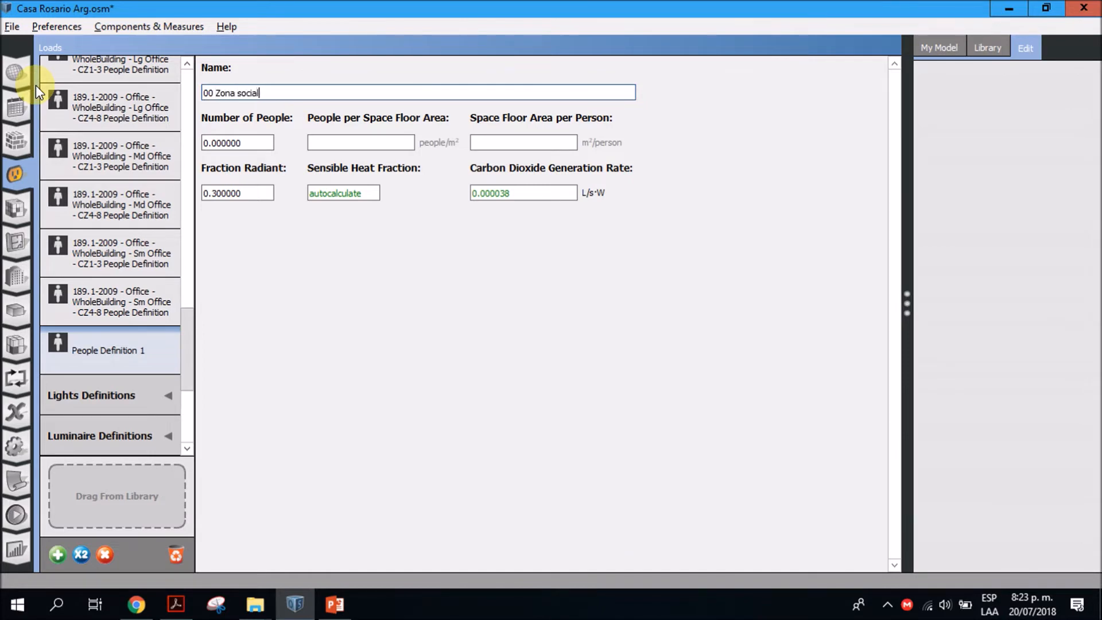
{"action": "left_click", "coordinate": [224, 138]}
{"action": "double_click", "coordinate": [224, 138]}
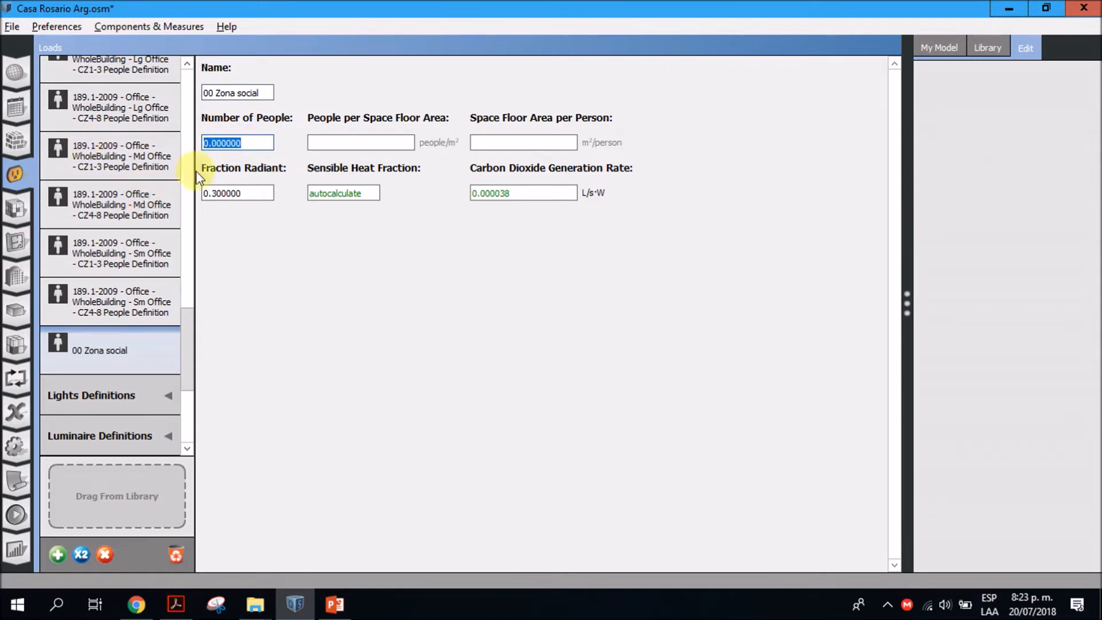
{"action": "type", "text": "4"}
Review the new custom people definitions, including the radiant fraction, sensible heat fraction and carbon dioxide generation rate.
{"action": "left_click_drag", "start_coordinate": [191, 348], "coordinate": [185, 104]}
{"action": "left_click", "coordinate": [140, 115]}
{"action": "left_click", "coordinate": [123, 156]}
{"action": "left_click", "coordinate": [112, 110]}
{"action": "left_click", "coordinate": [127, 156]}
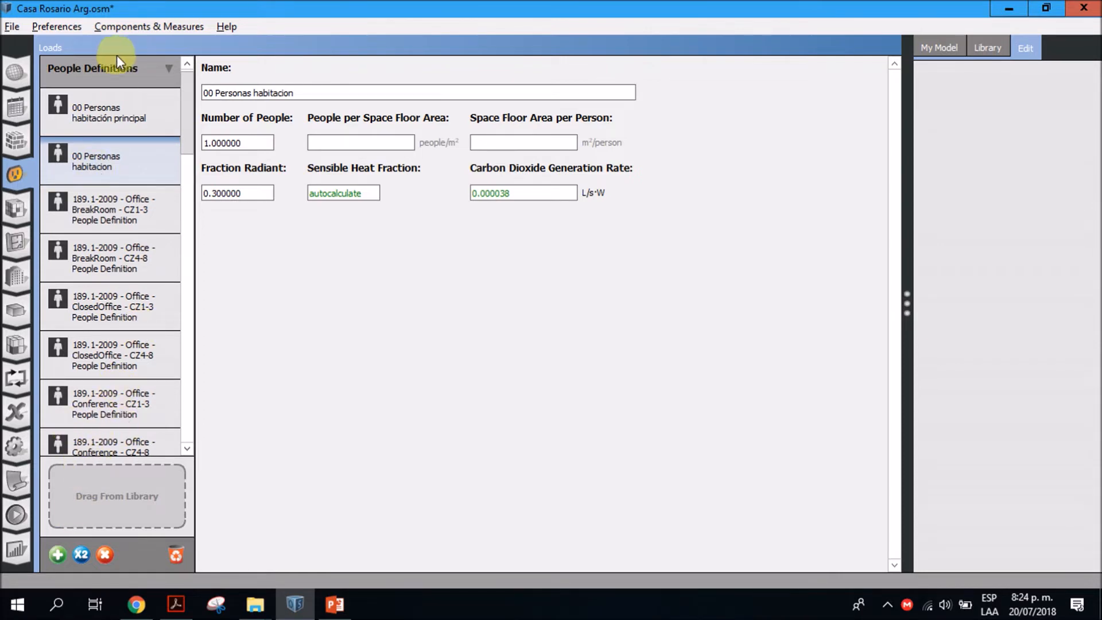
{"action": "left_click", "coordinate": [138, 65]}
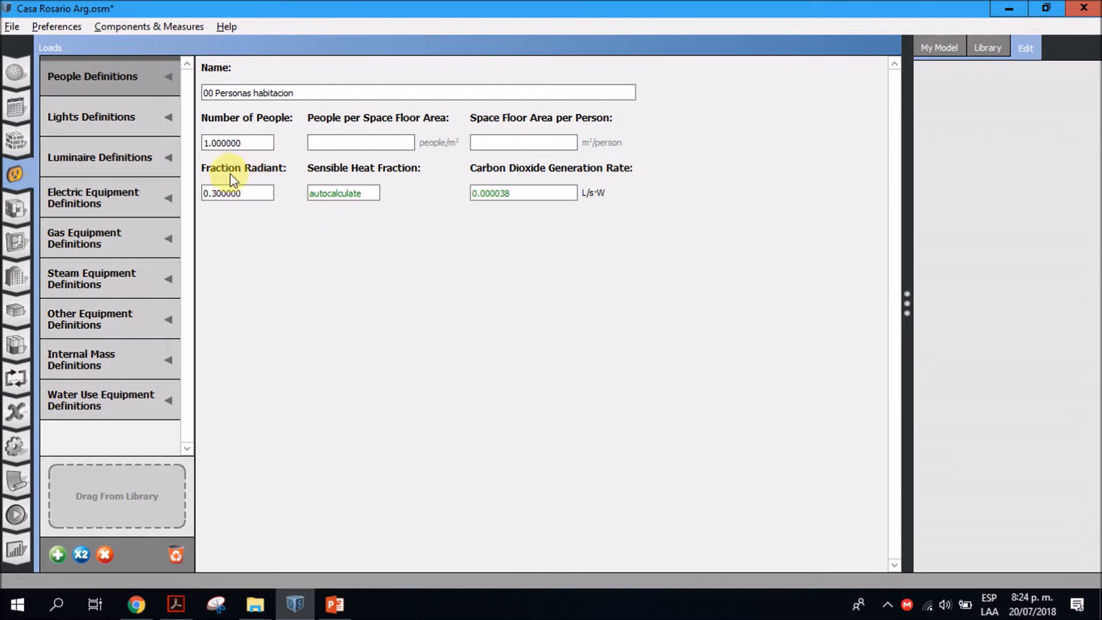
{"action": "left_click", "coordinate": [249, 195]}
{"action": "left_click", "coordinate": [337, 195]}
{"action": "left_click", "coordinate": [502, 193]}
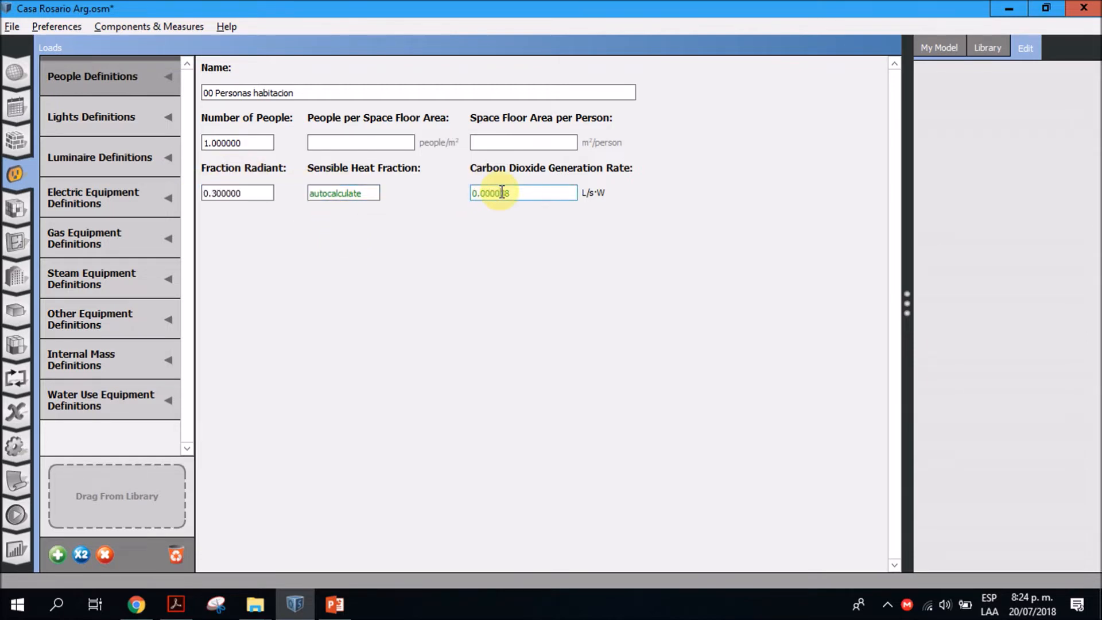
Create a new lights definition named "00 Iluminación" and examine its Lighting Power and Watts Per Space Floor Area inputs.
{"action": "left_click", "coordinate": [107, 116]}
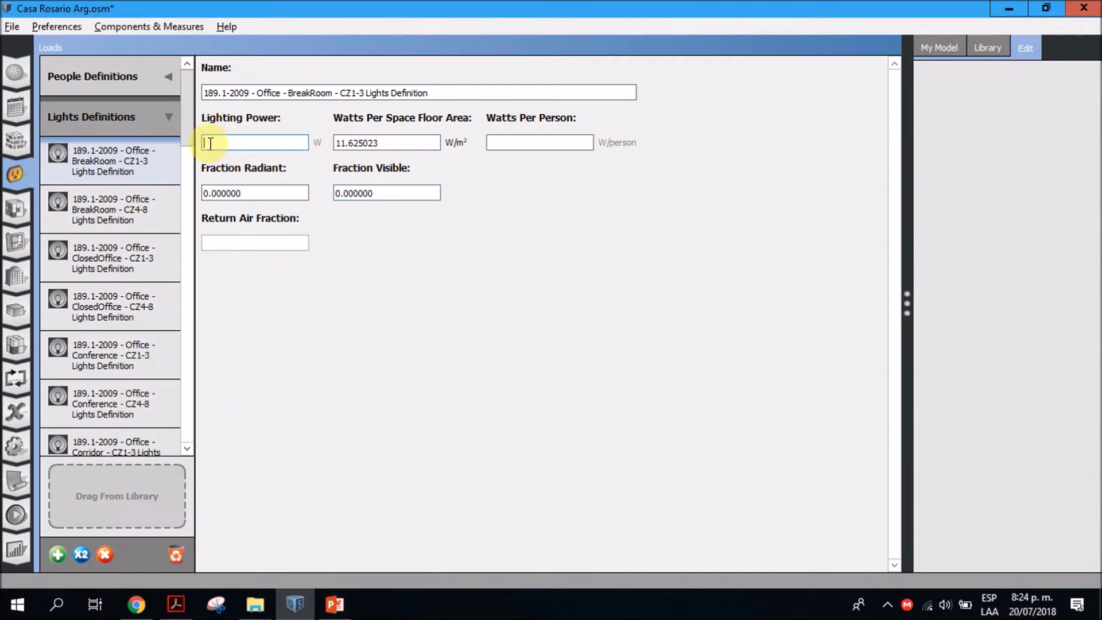
{"action": "left_click", "coordinate": [57, 555]}
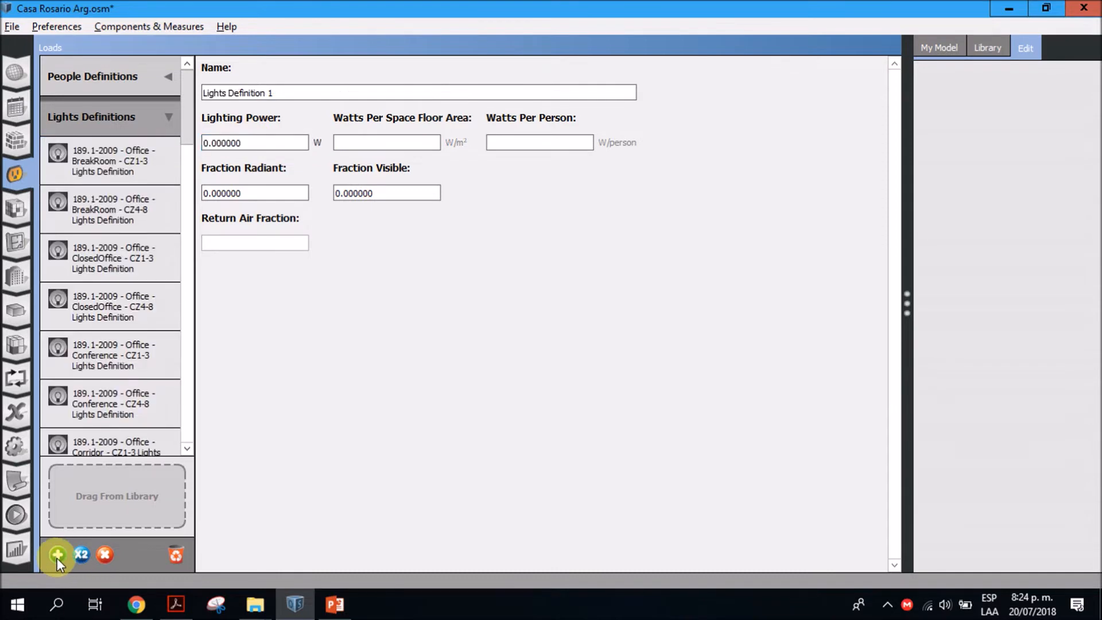
{"action": "triple_click", "coordinate": [299, 92]}
{"action": "type", "text": "00 Iluminación"}
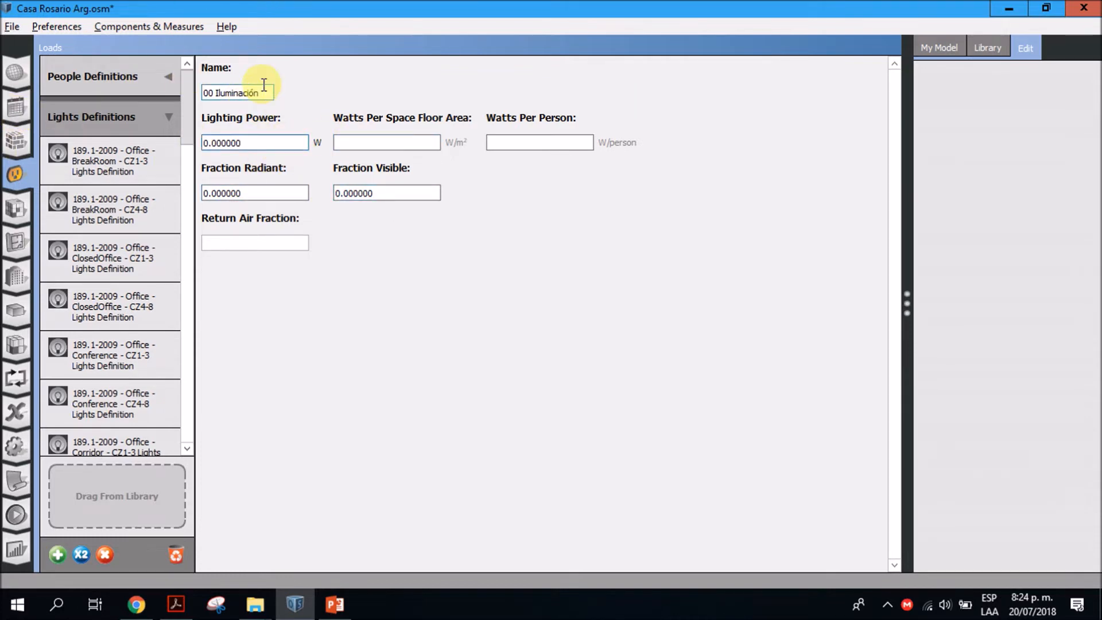
{"action": "left_click", "coordinate": [353, 142]}
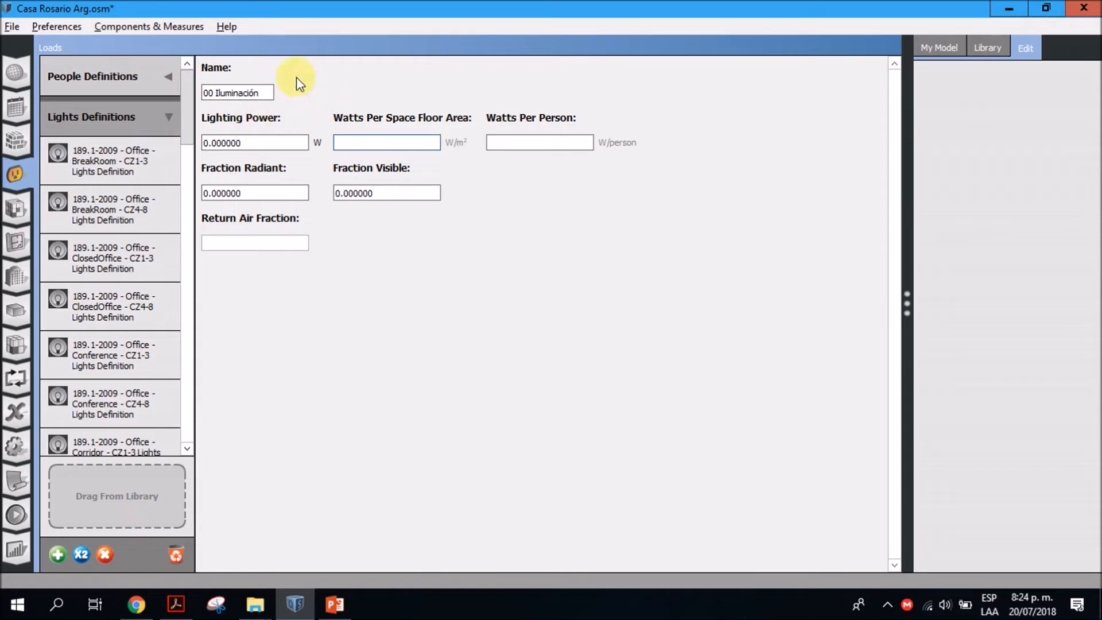
{"action": "left_click", "coordinate": [279, 142]}
{"action": "left_click", "coordinate": [348, 142]}
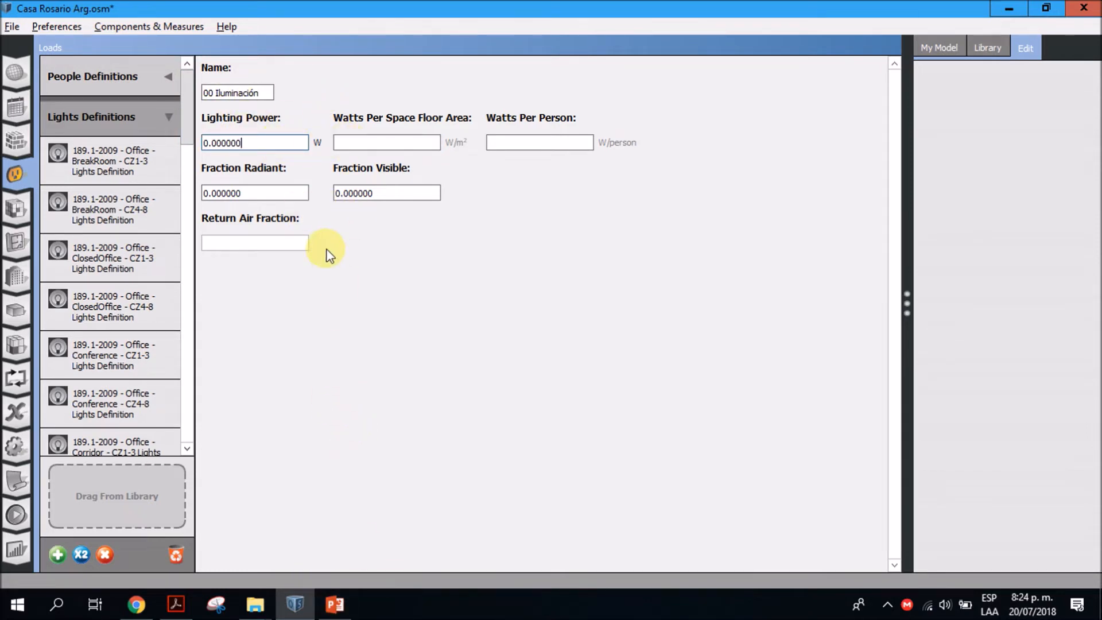
Switch to PowerPoint and examine the CTE table of maximum installed lighting power by building use.
{"action": "left_click", "coordinate": [338, 603]}
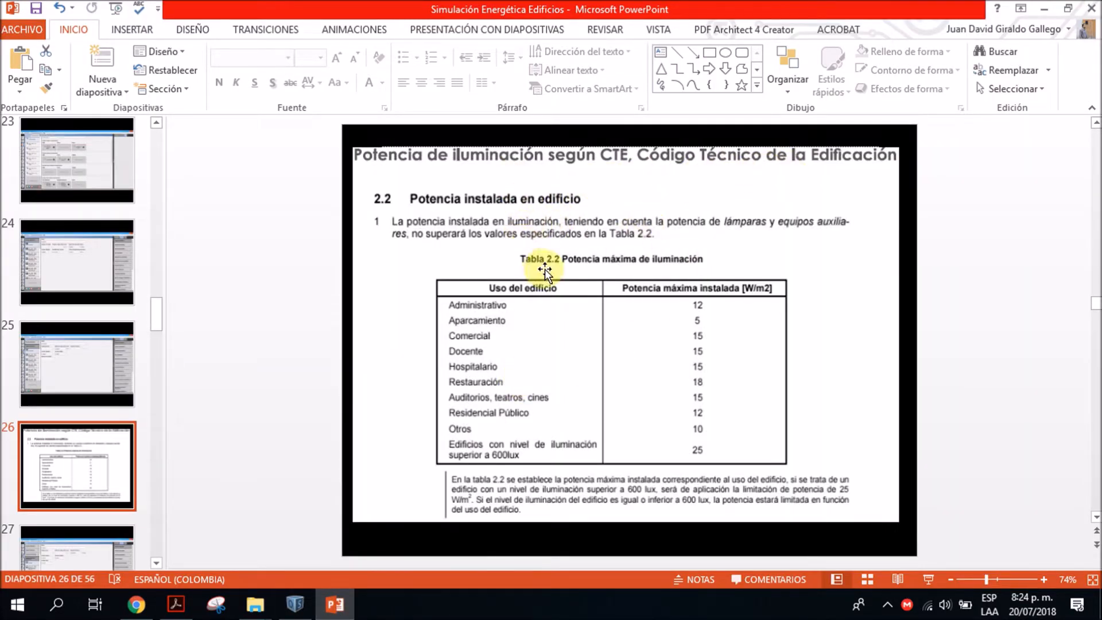
{"action": "left_click", "coordinate": [607, 382]}
{"action": "scroll", "coordinate": [697, 379], "scroll_direction": "up", "scroll_amount": 3}
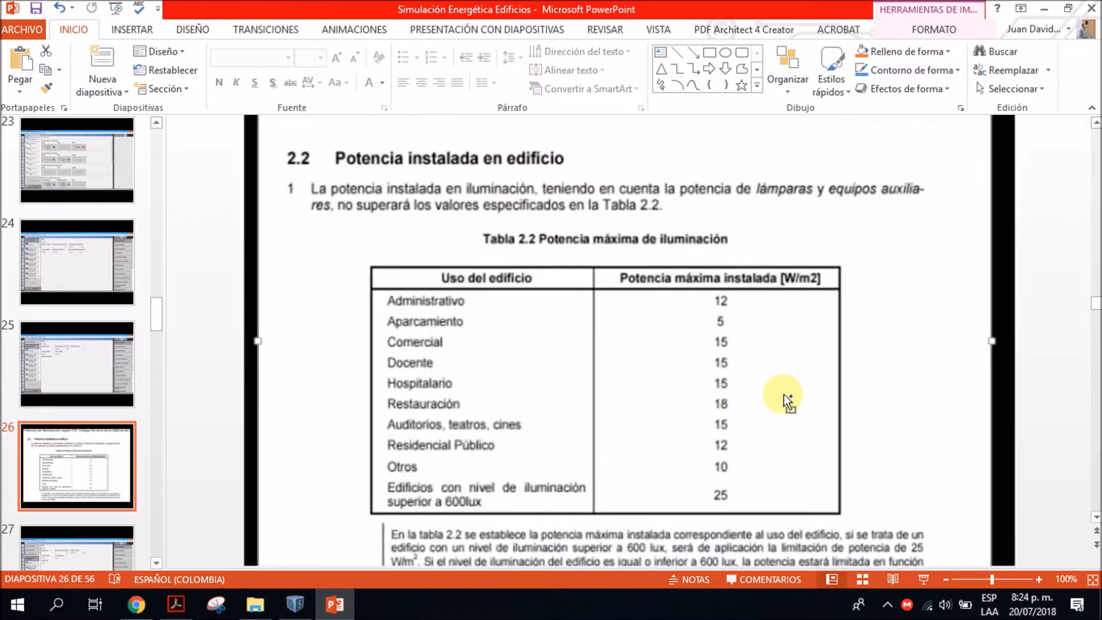
{"action": "scroll", "coordinate": [696, 339], "scroll_direction": "down", "scroll_amount": 1}
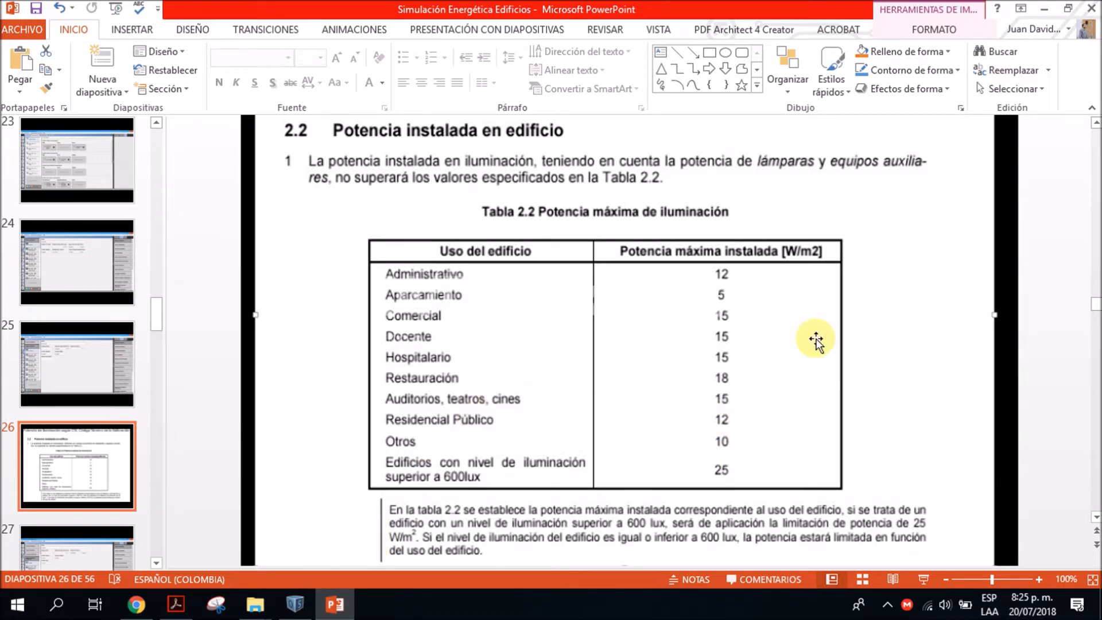
Return to OpenStudio and set the Watts Per Space Floor Area of the 00 Iluminación definition to 10 W/m².
{"action": "left_click", "coordinate": [295, 604]}
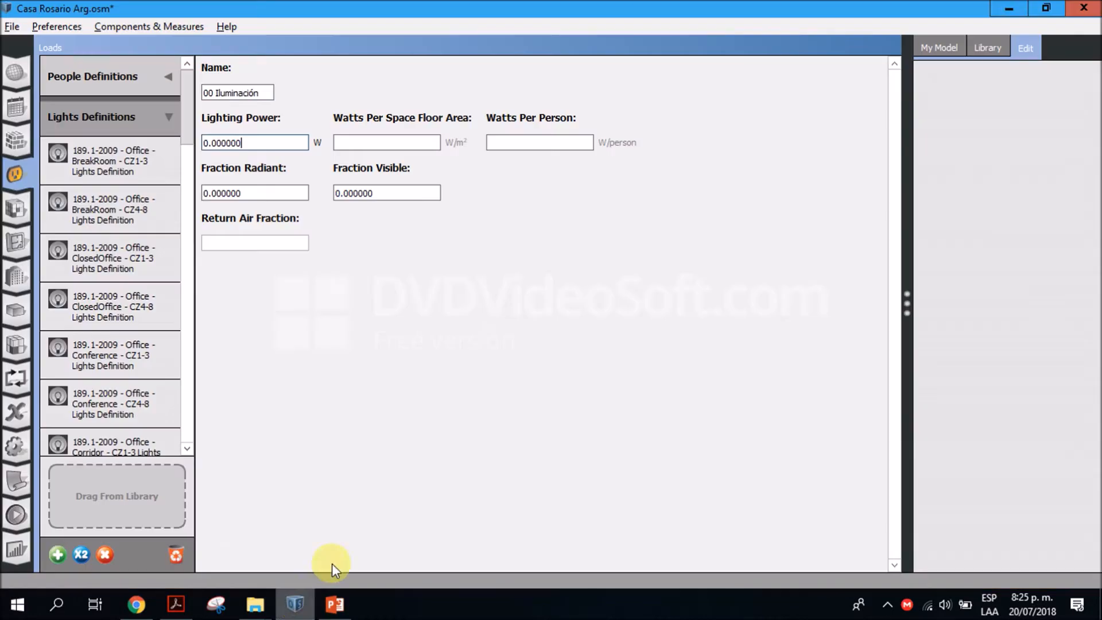
{"action": "left_click", "coordinate": [351, 142]}
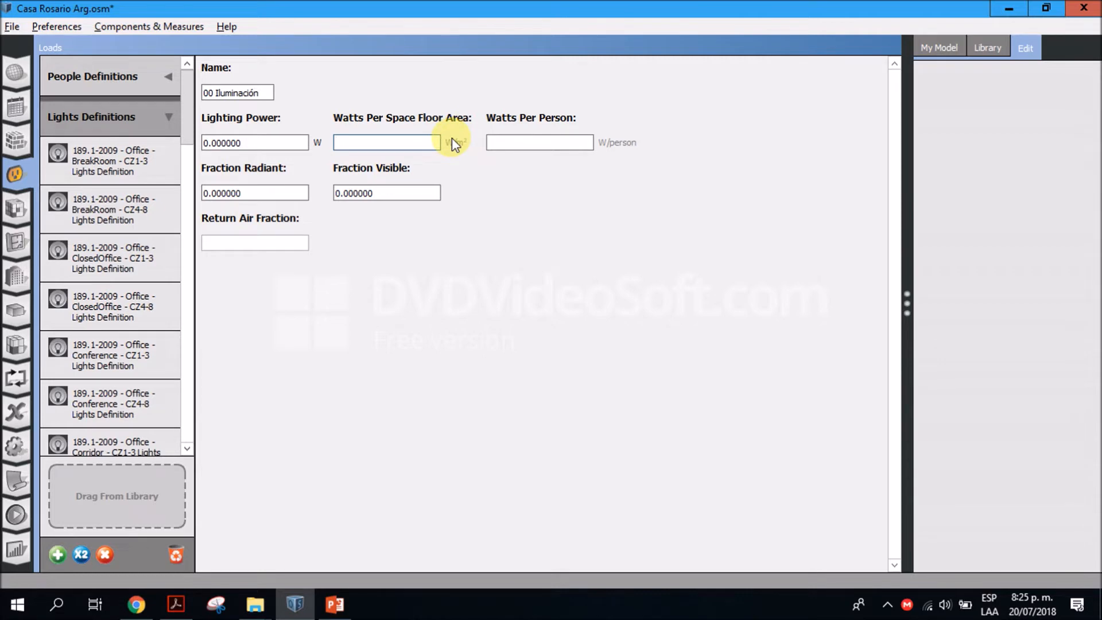
{"action": "left_click", "coordinate": [518, 140]}
{"action": "left_click", "coordinate": [272, 144]}
{"action": "double_click", "coordinate": [261, 144]}
{"action": "left_click", "coordinate": [430, 143]}
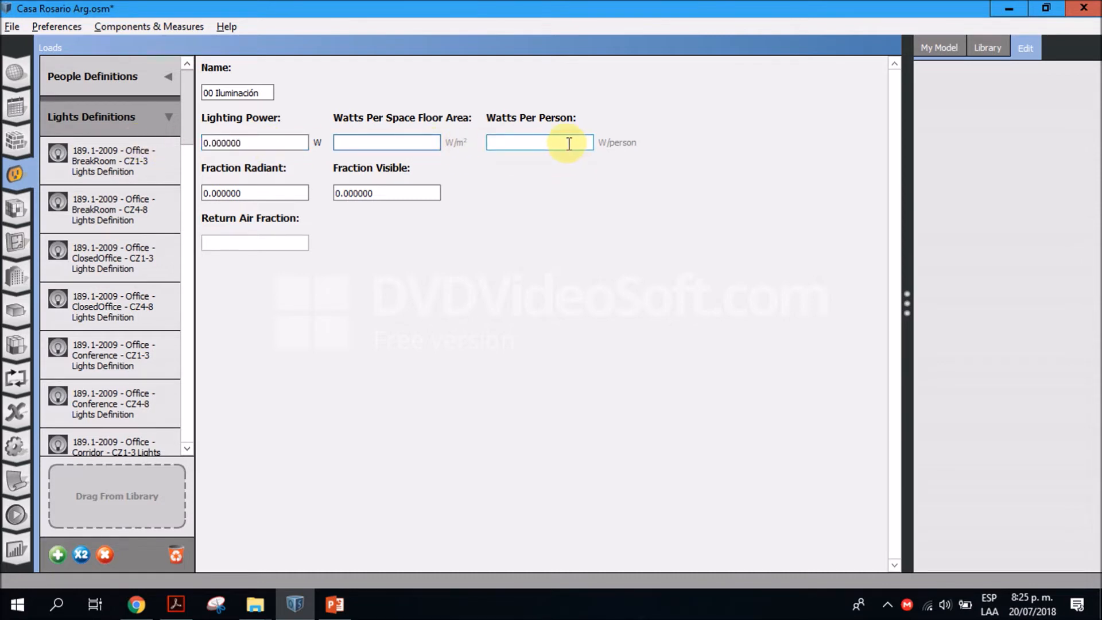
{"action": "left_click", "coordinate": [399, 143]}
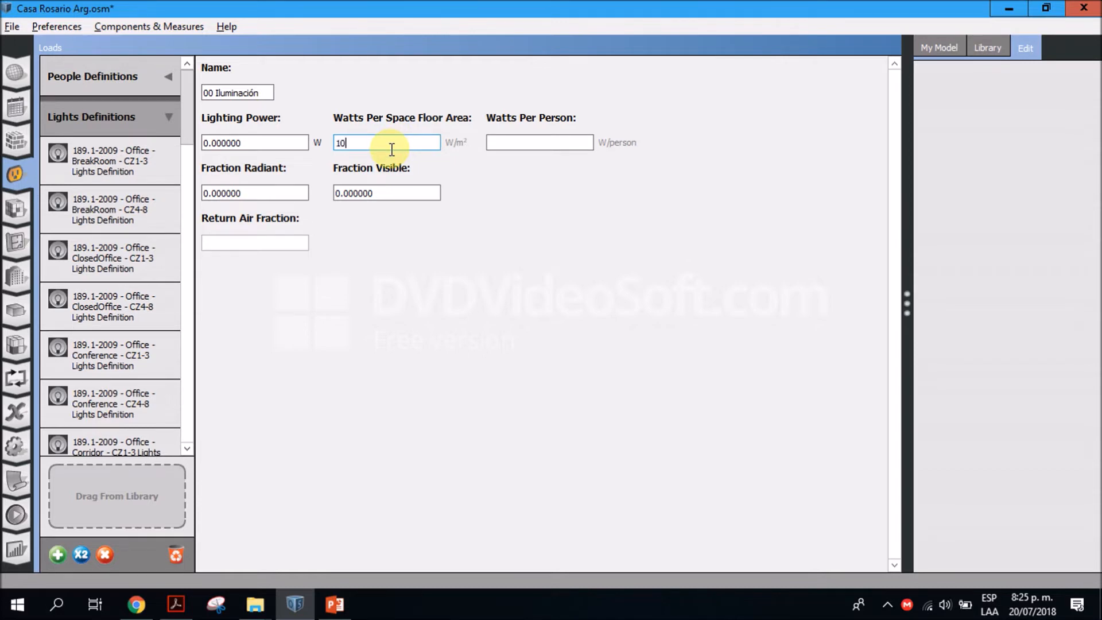
{"action": "left_click", "coordinate": [265, 142]}
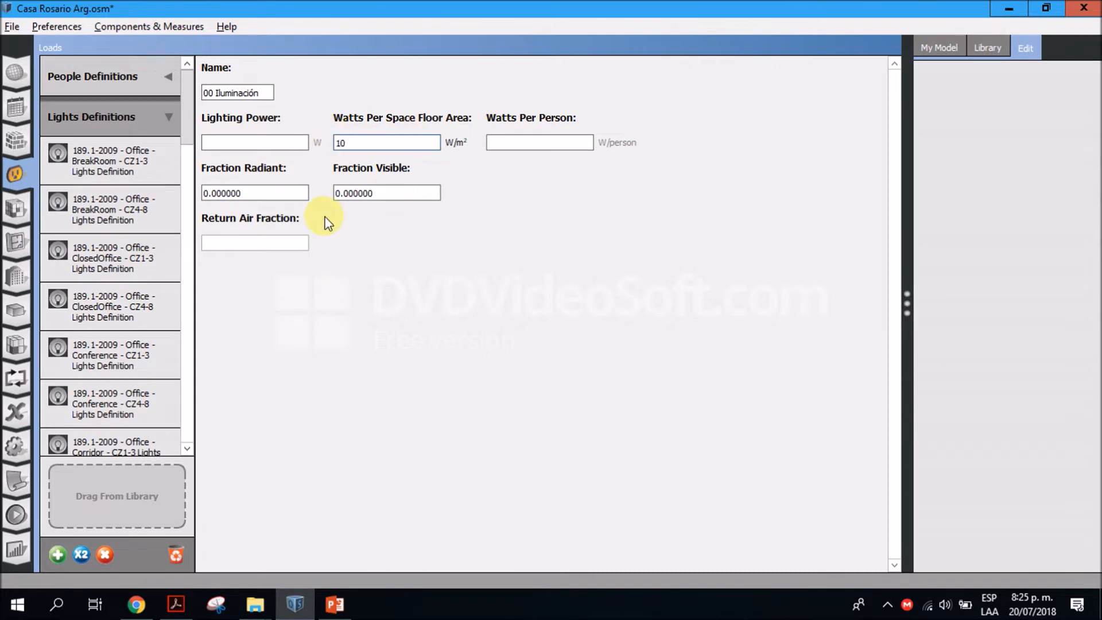
Compare the watts per floor area of the 189.1-2009 office lights definitions with the 00 Iluminación definition.
{"action": "left_click", "coordinate": [105, 150]}
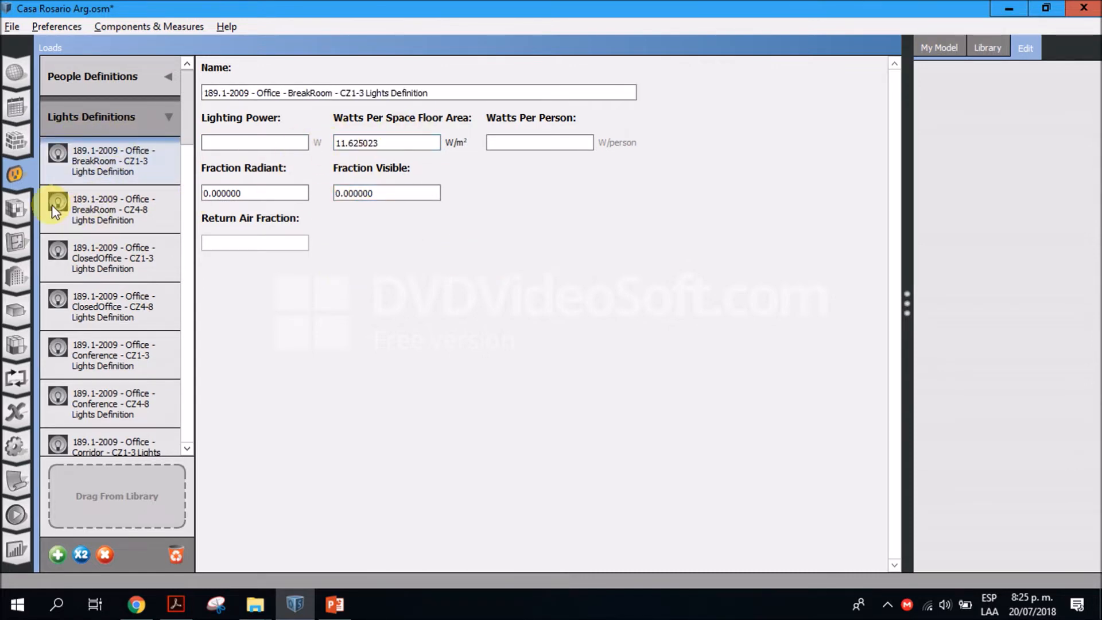
{"action": "left_click", "coordinate": [102, 203]}
{"action": "left_click", "coordinate": [107, 249]}
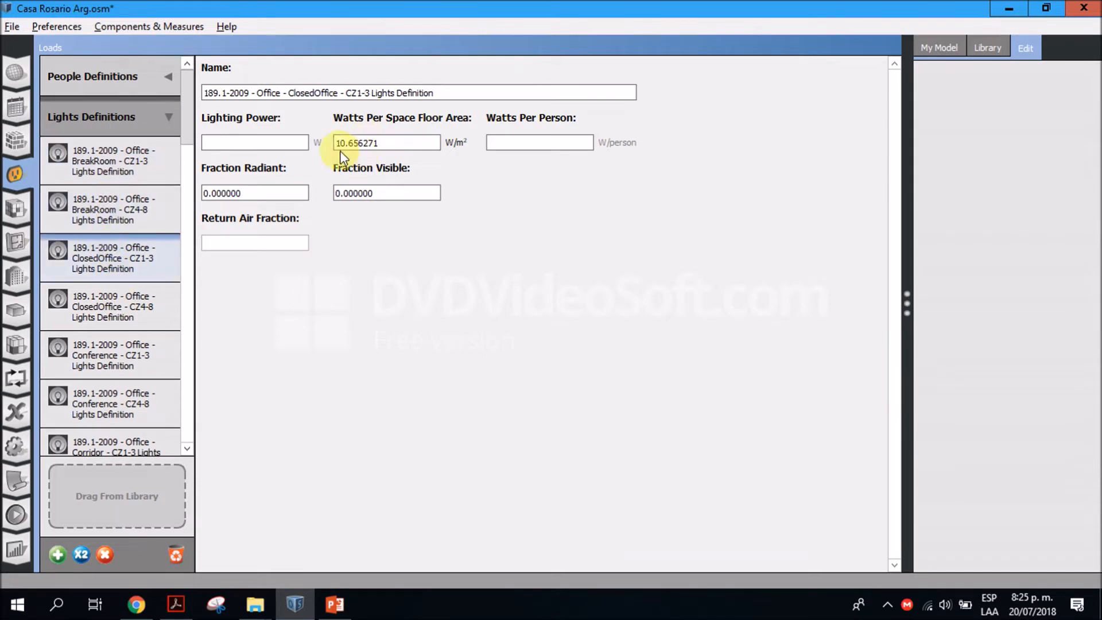
{"action": "left_click", "coordinate": [143, 178]}
{"action": "left_click", "coordinate": [83, 255]}
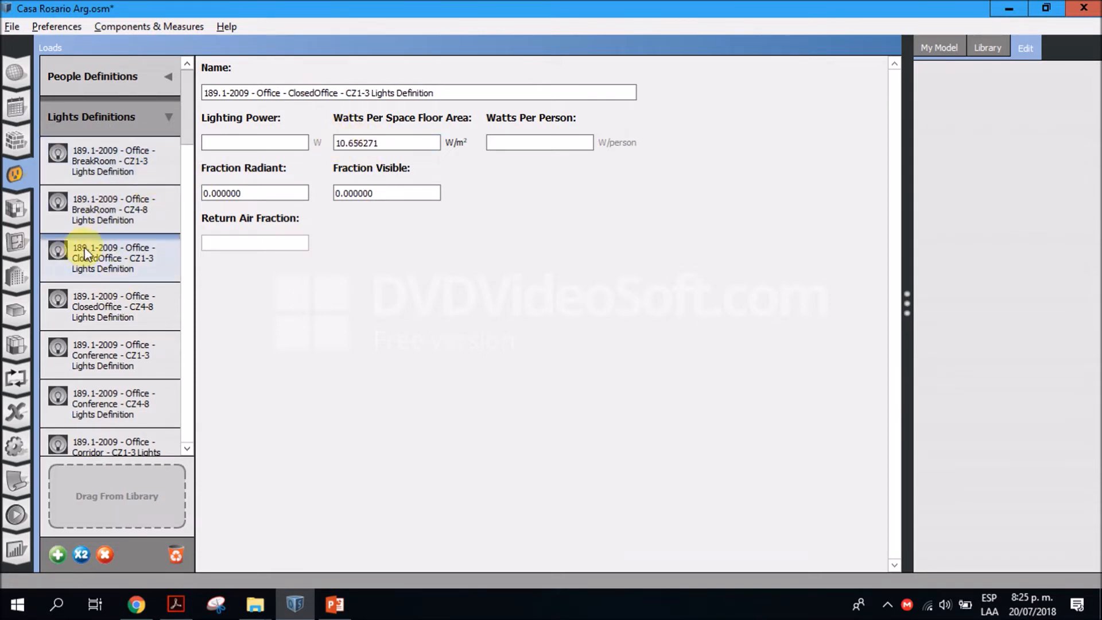
{"action": "scroll", "coordinate": [125, 291], "scroll_direction": "down", "scroll_amount": 10}
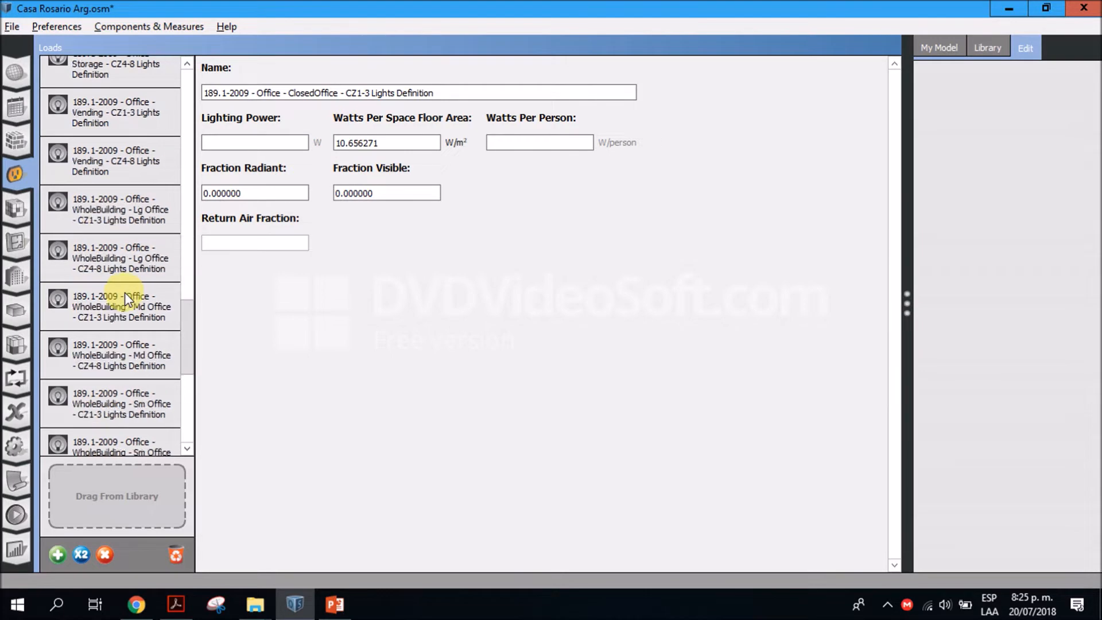
{"action": "scroll", "coordinate": [123, 295], "scroll_direction": "down", "scroll_amount": 5}
{"action": "scroll", "coordinate": [123, 295], "scroll_direction": "up", "scroll_amount": 4}
{"action": "left_click", "coordinate": [88, 441]}
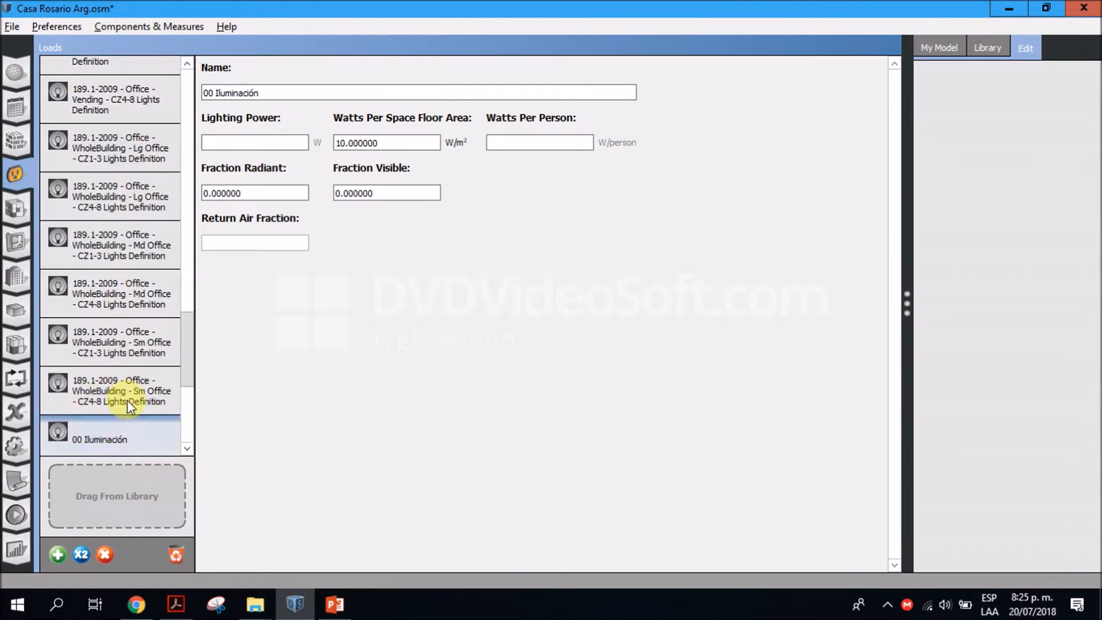
Revisit the people and lights definition groups and leave both collapsed.
{"action": "scroll", "coordinate": [126, 379], "scroll_direction": "up", "scroll_amount": 15}
{"action": "left_click", "coordinate": [169, 117]}
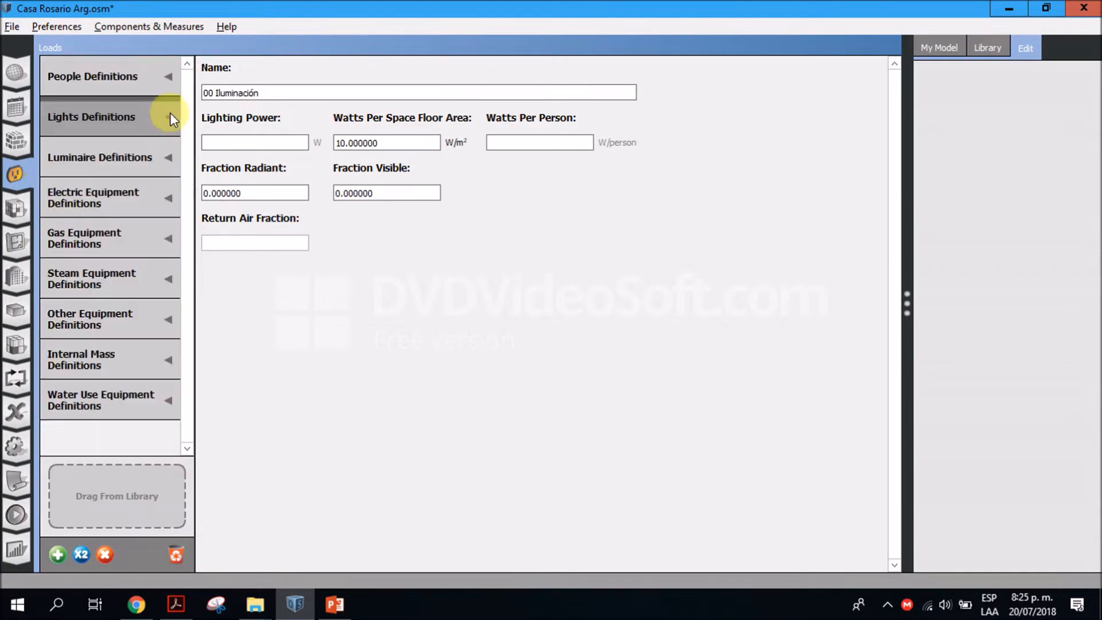
{"action": "left_click", "coordinate": [153, 78]}
{"action": "left_click", "coordinate": [138, 83]}
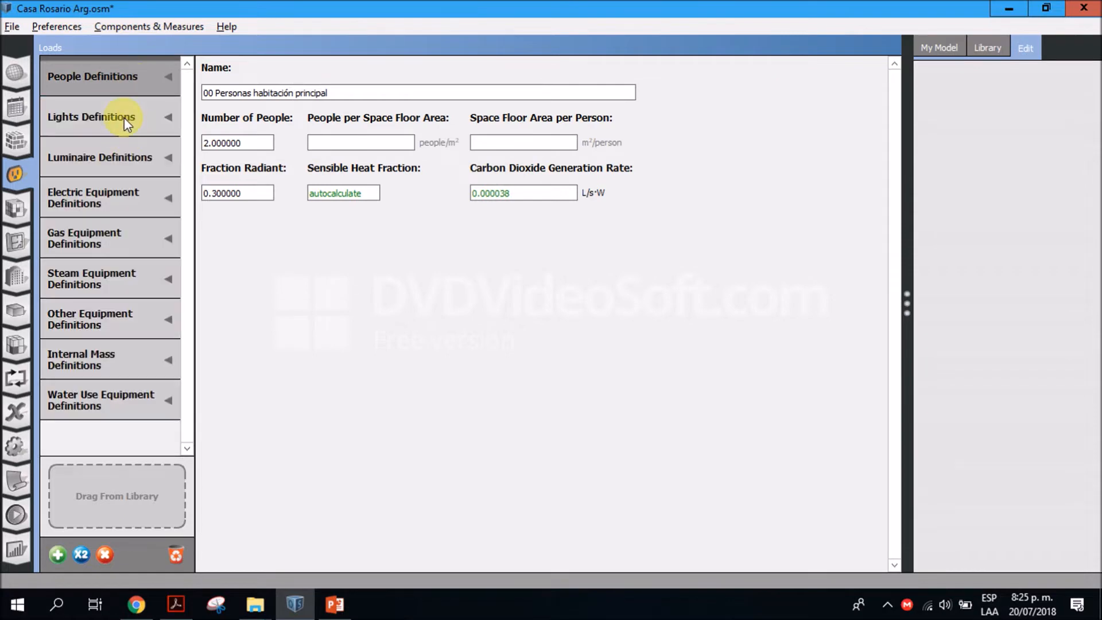
{"action": "left_click", "coordinate": [126, 127]}
{"action": "left_click", "coordinate": [142, 120]}
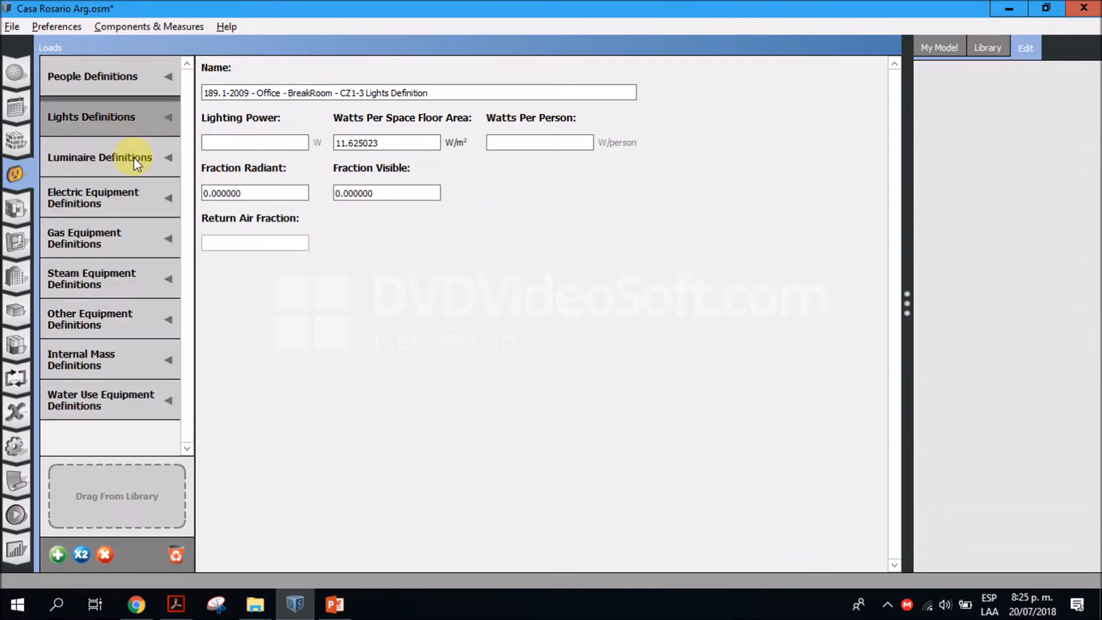
Examine the 189.1-2009 office electric equipment definitions, checking their names and watts per space floor area.
{"action": "left_click", "coordinate": [113, 197]}
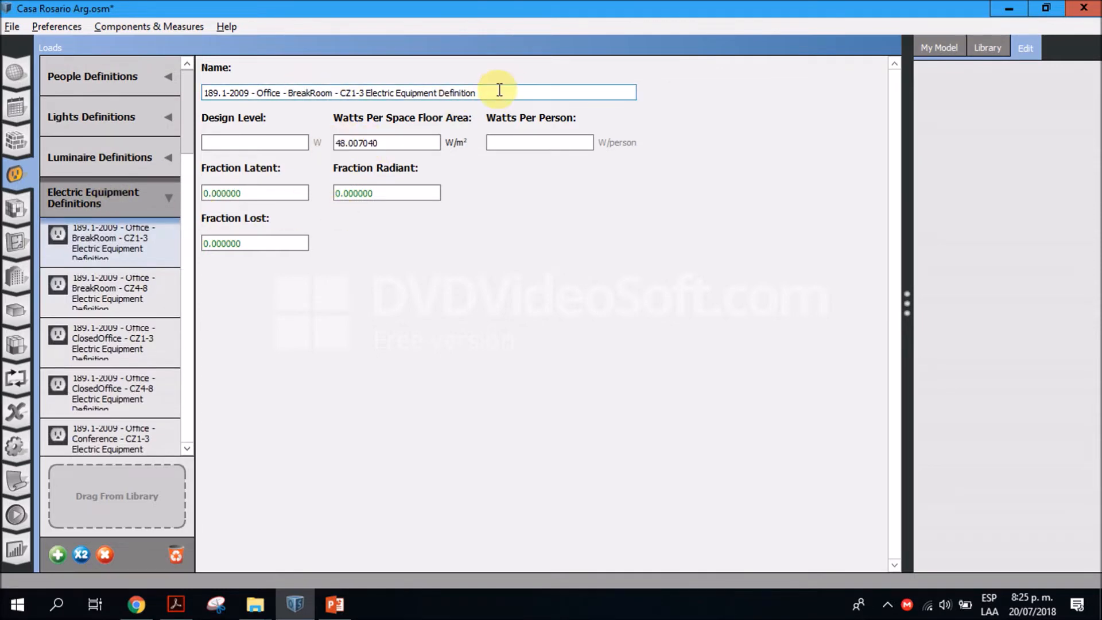
{"action": "left_click_drag", "start_coordinate": [493, 92], "coordinate": [189, 73]}
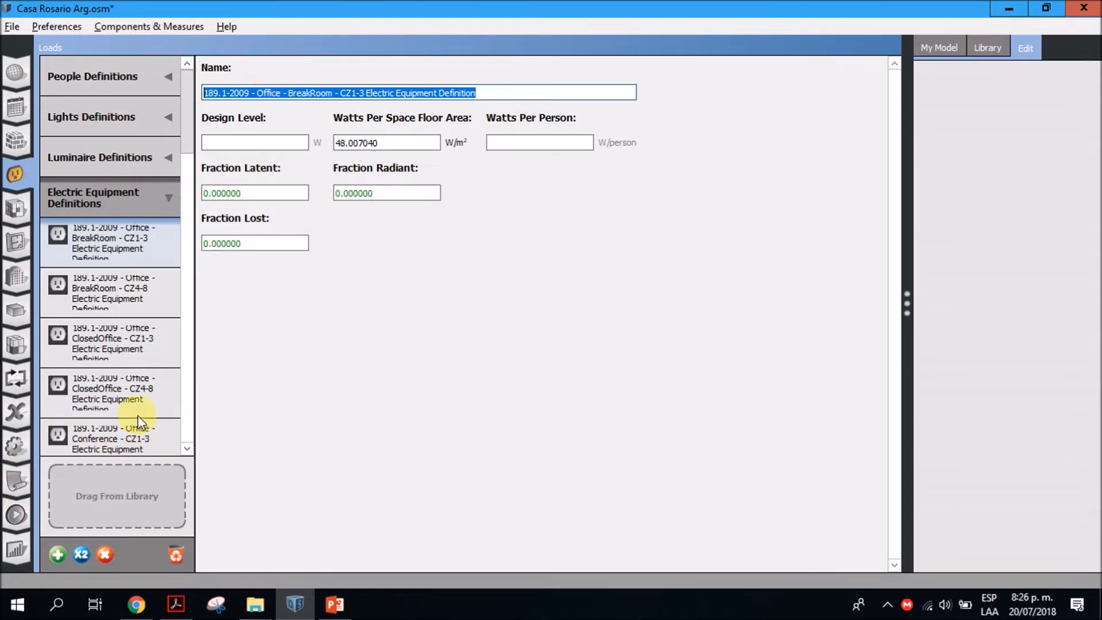
{"action": "left_click", "coordinate": [85, 290]}
{"action": "left_click", "coordinate": [88, 345]}
{"action": "left_click", "coordinate": [109, 400]}
{"action": "scroll", "coordinate": [124, 393], "scroll_direction": "down", "scroll_amount": 1}
{"action": "left_click", "coordinate": [126, 362]}
{"action": "left_click", "coordinate": [125, 390]}
{"action": "left_click", "coordinate": [122, 312]}
{"action": "scroll", "coordinate": [121, 315], "scroll_direction": "down", "scroll_amount": 2}
{"action": "left_click", "coordinate": [121, 313]}
{"action": "scroll", "coordinate": [113, 352], "scroll_direction": "up", "scroll_amount": 5}
{"action": "left_click", "coordinate": [78, 253]}
{"action": "left_click", "coordinate": [80, 308]}
{"action": "left_click", "coordinate": [102, 348]}
{"action": "left_click", "coordinate": [115, 389]}
{"action": "left_click", "coordinate": [107, 249]}
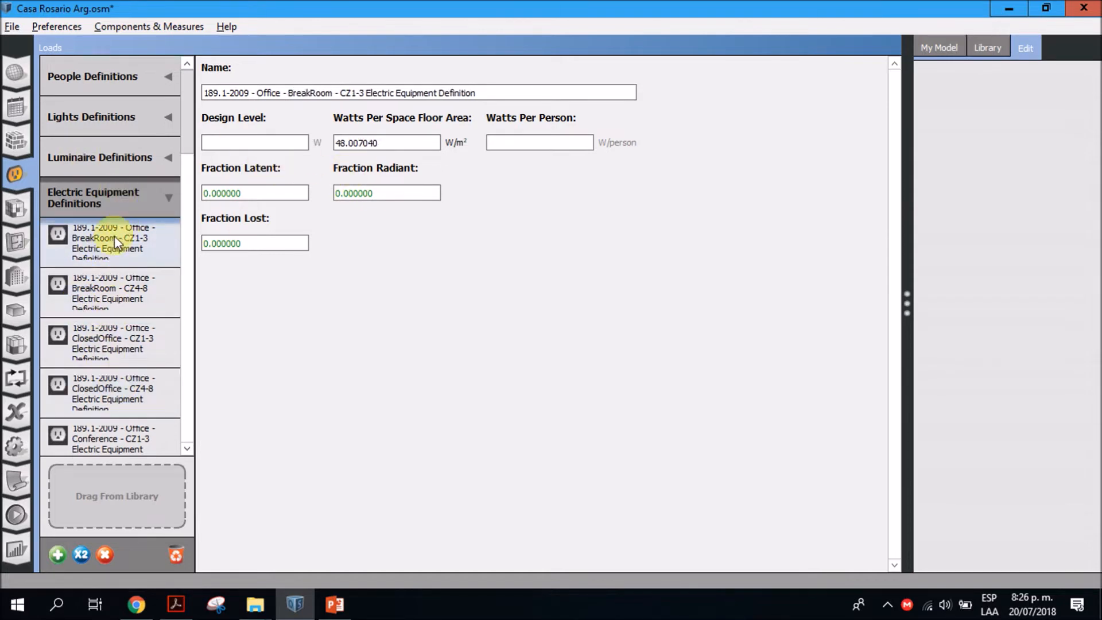
Create an electric equipment definition named "00 Equipos habitación".
{"action": "scroll", "coordinate": [115, 253], "scroll_direction": "down", "scroll_amount": 3}
{"action": "scroll", "coordinate": [113, 276], "scroll_direction": "down", "scroll_amount": 6}
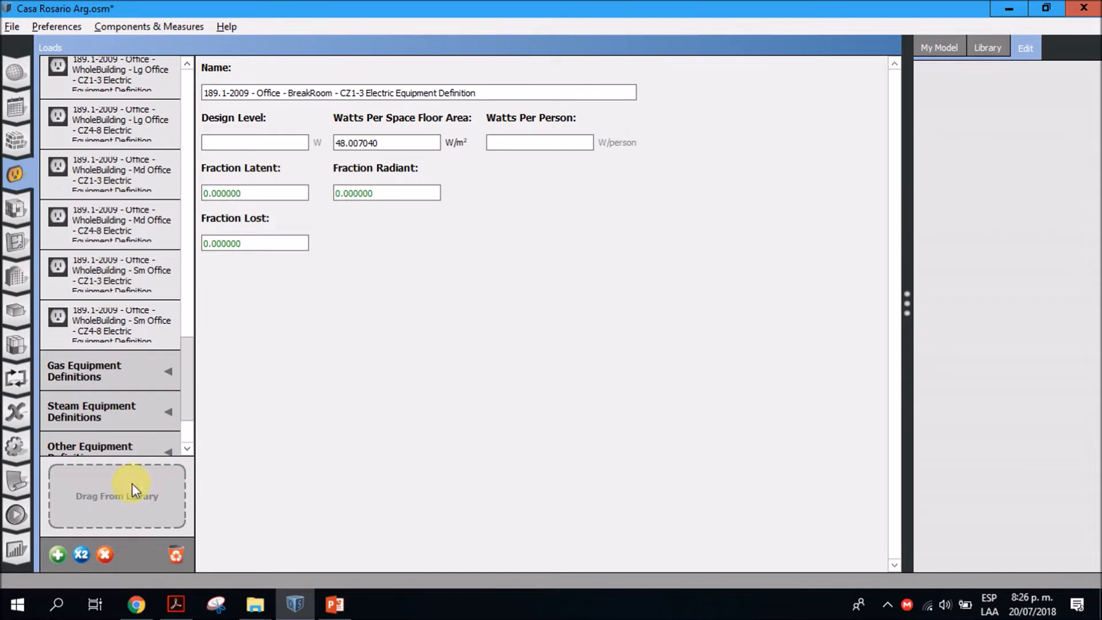
{"action": "left_click", "coordinate": [57, 555]}
{"action": "left_click_drag", "start_coordinate": [344, 93], "coordinate": [5, 92]}
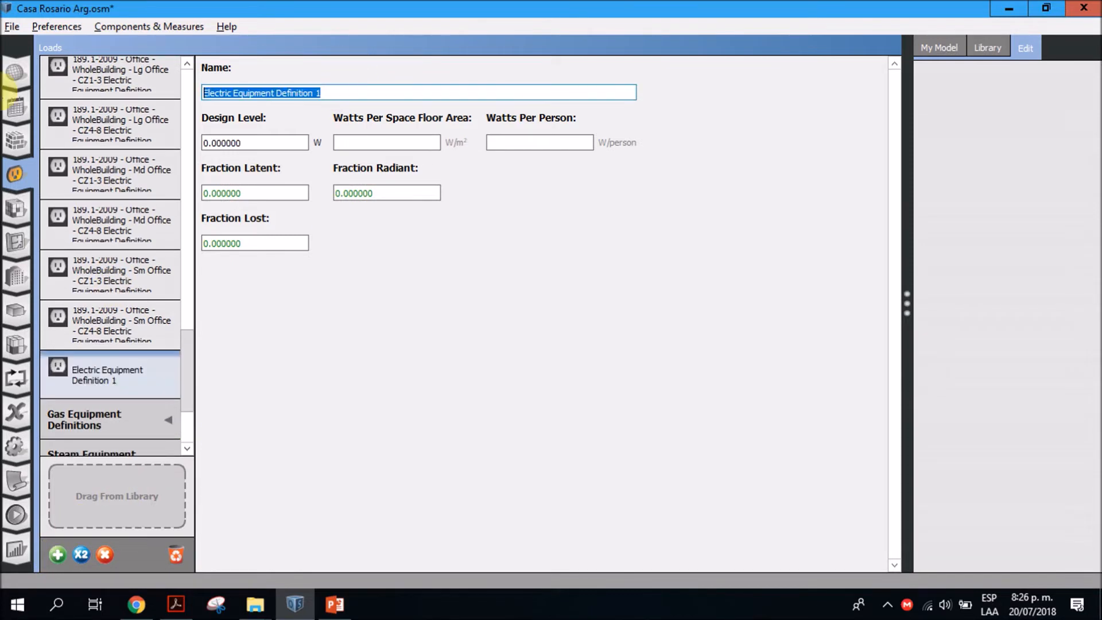
{"action": "type", "text": "00 Equipos hab"}
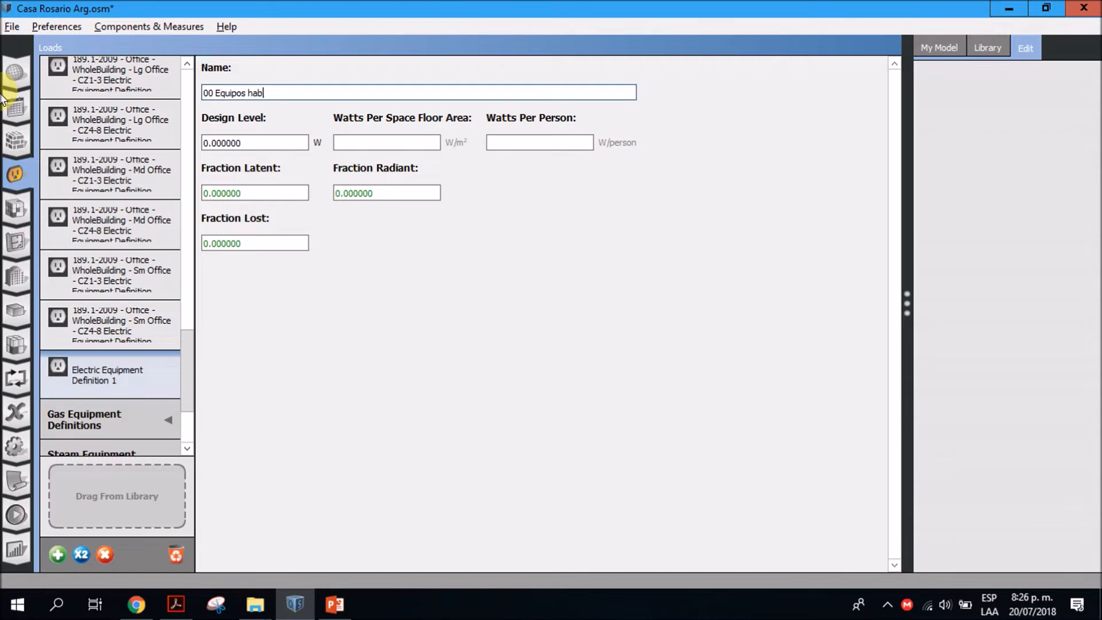
{"action": "type", "text": "itación"}
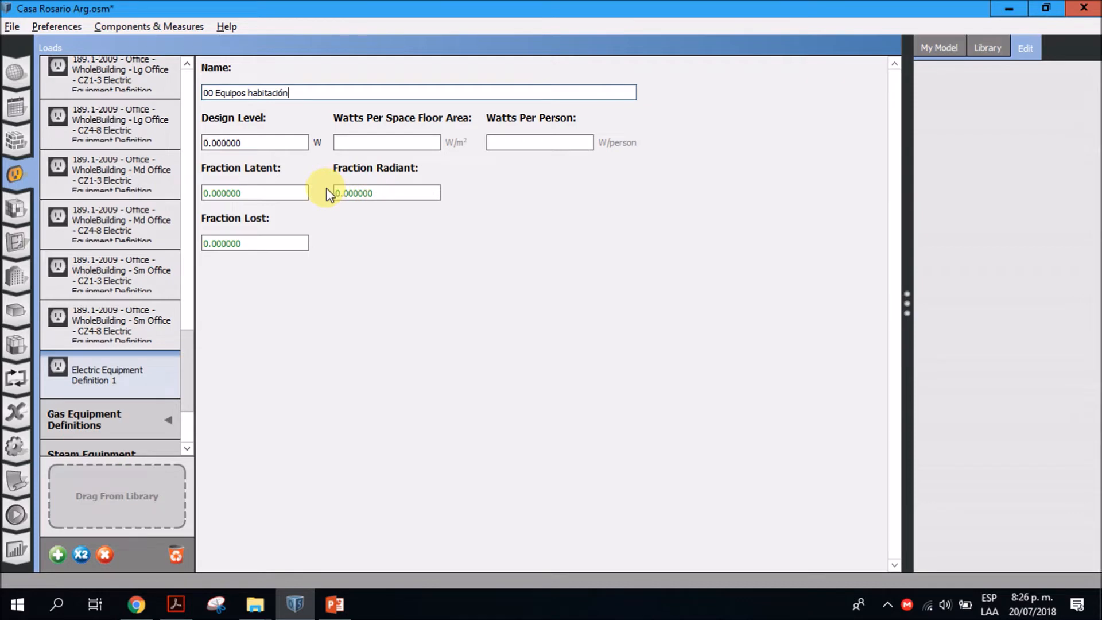
Set the design level of the 00 Equipos habitación definition to 300 W.
{"action": "left_click", "coordinate": [373, 143]}
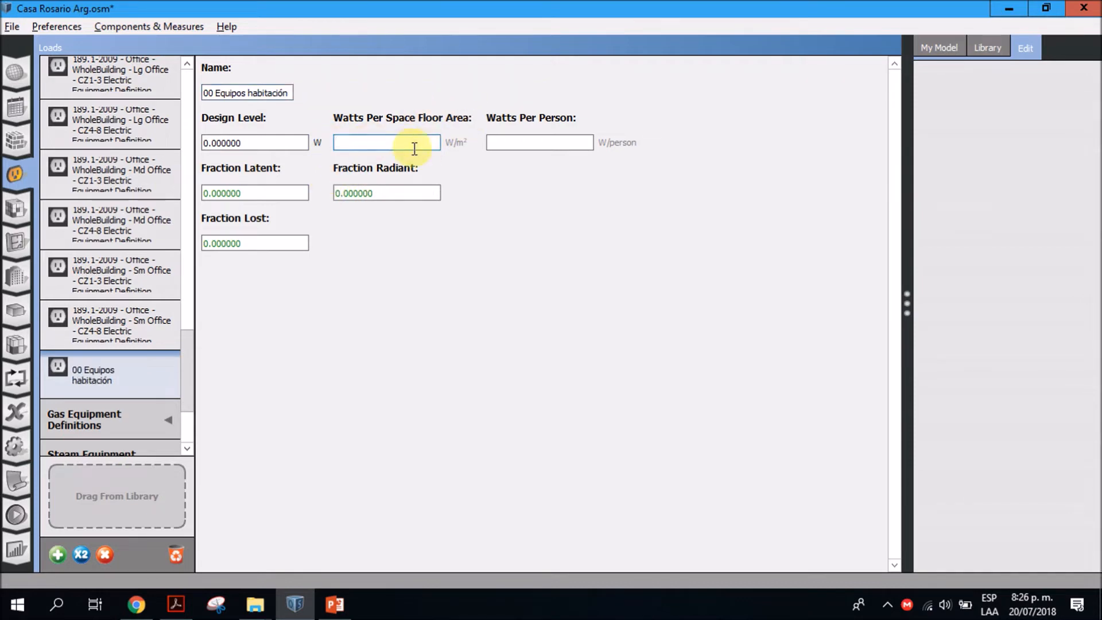
{"action": "left_click", "coordinate": [276, 144]}
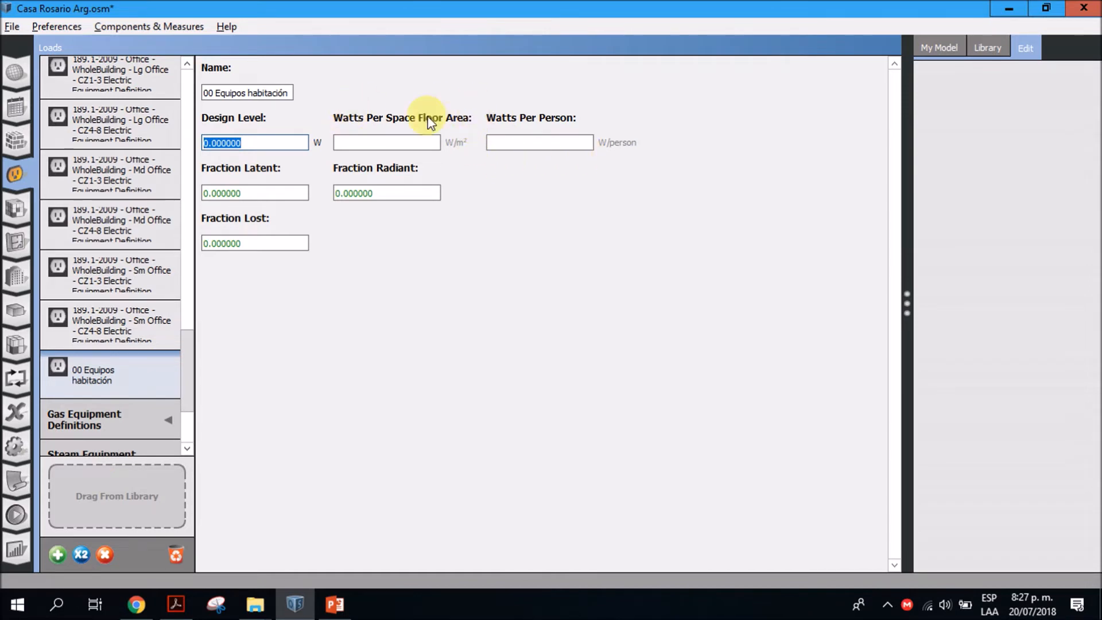
{"action": "left_click", "coordinate": [502, 141]}
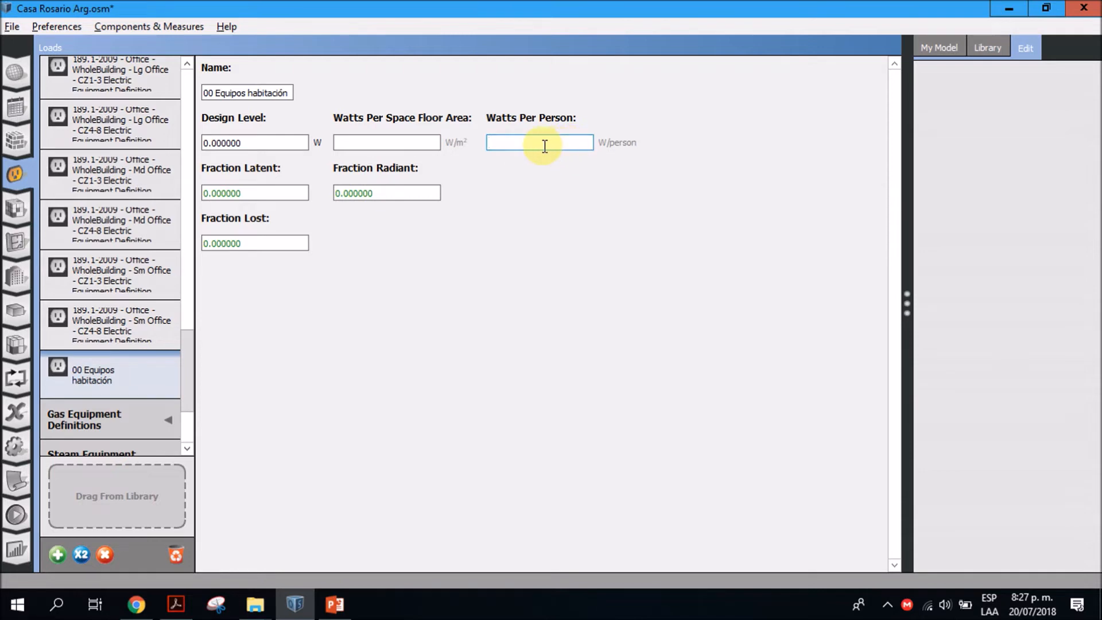
{"action": "left_click", "coordinate": [273, 143]}
{"action": "left_click", "coordinate": [362, 142]}
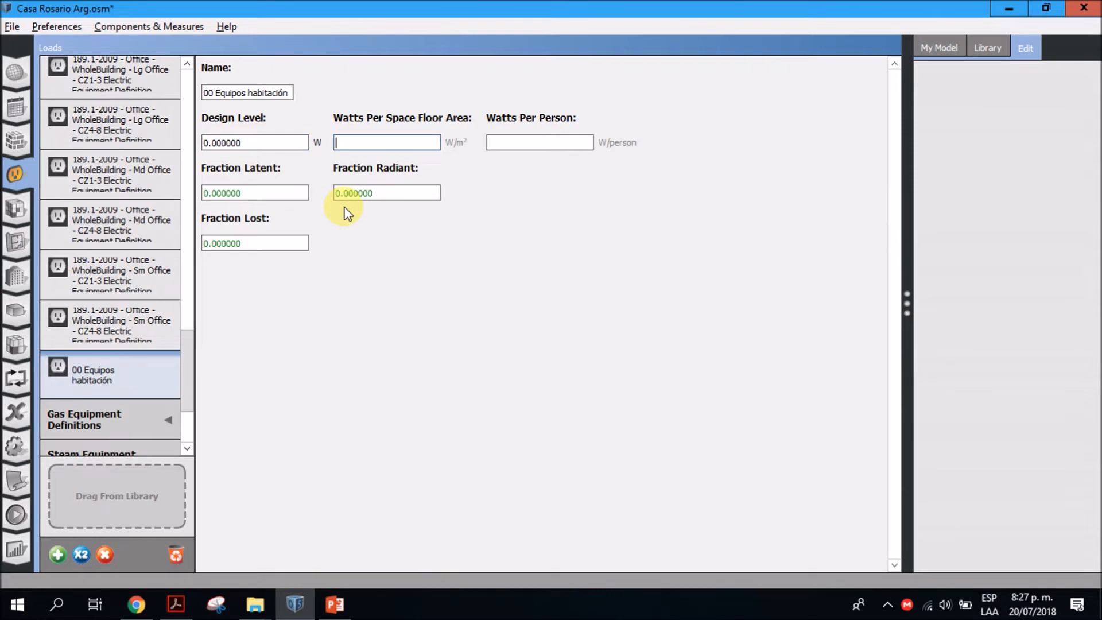
{"action": "left_click_drag", "start_coordinate": [245, 143], "coordinate": [116, 156]}
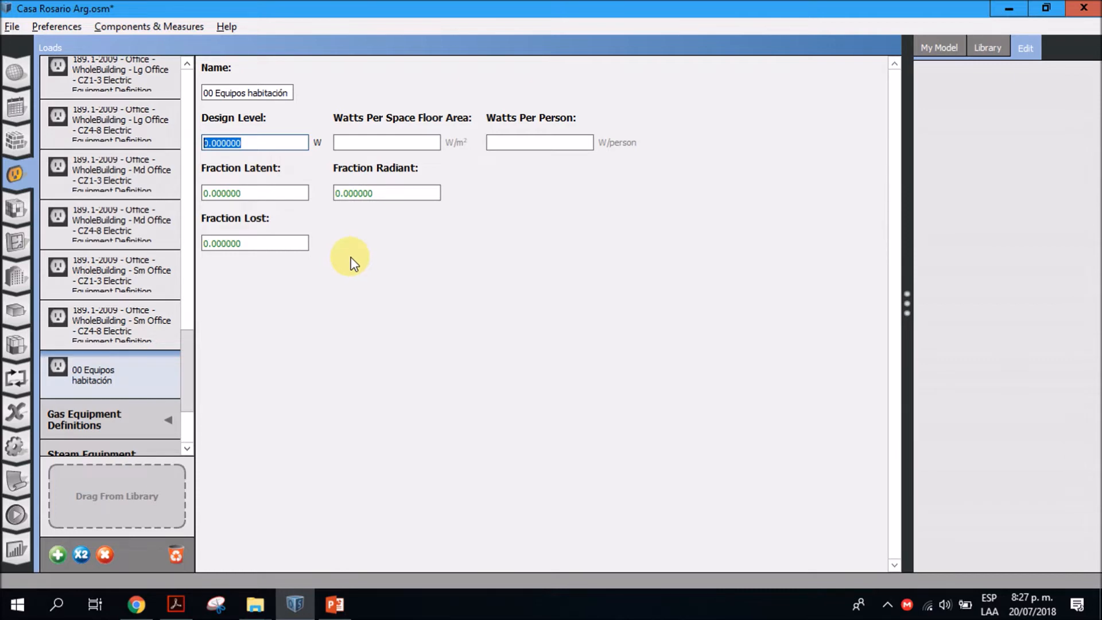
{"action": "type", "text": "300"}
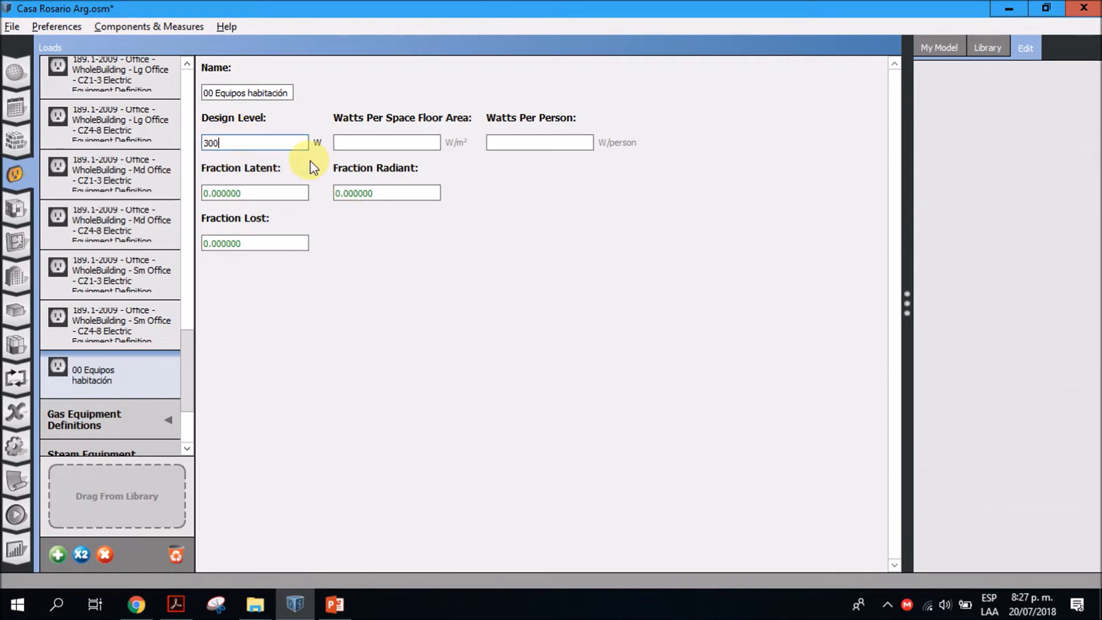
{"action": "left_click", "coordinate": [377, 322]}
Compare the floor-area loads of the predefined office electric equipment definitions with the 00 Equipos habitación definition.
{"action": "left_click", "coordinate": [97, 226]}
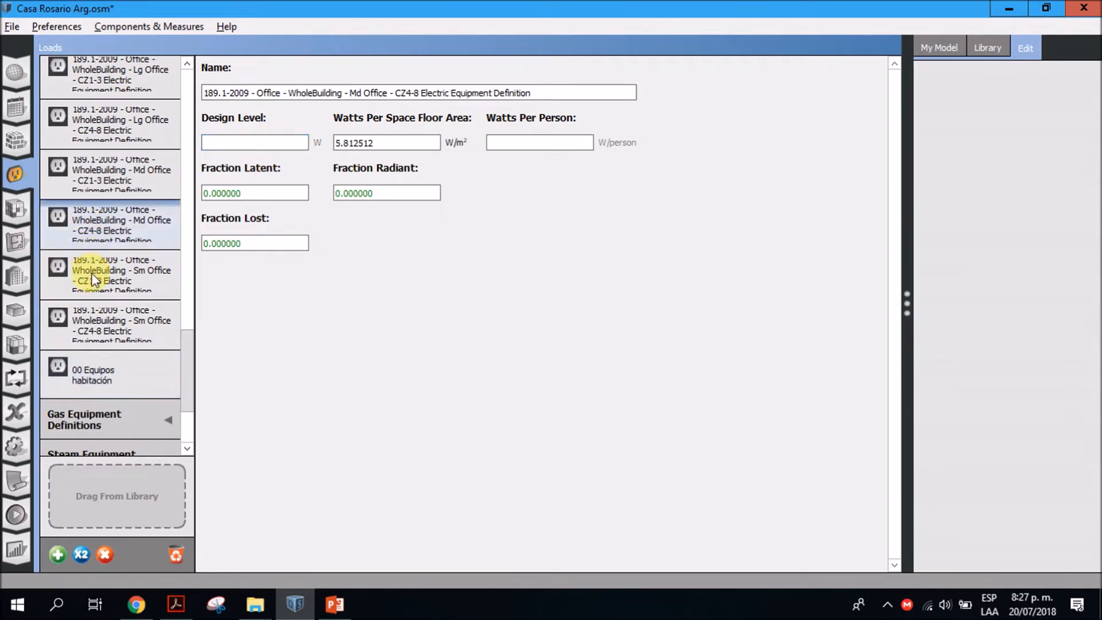
{"action": "scroll", "coordinate": [103, 252], "scroll_direction": "up", "scroll_amount": 3}
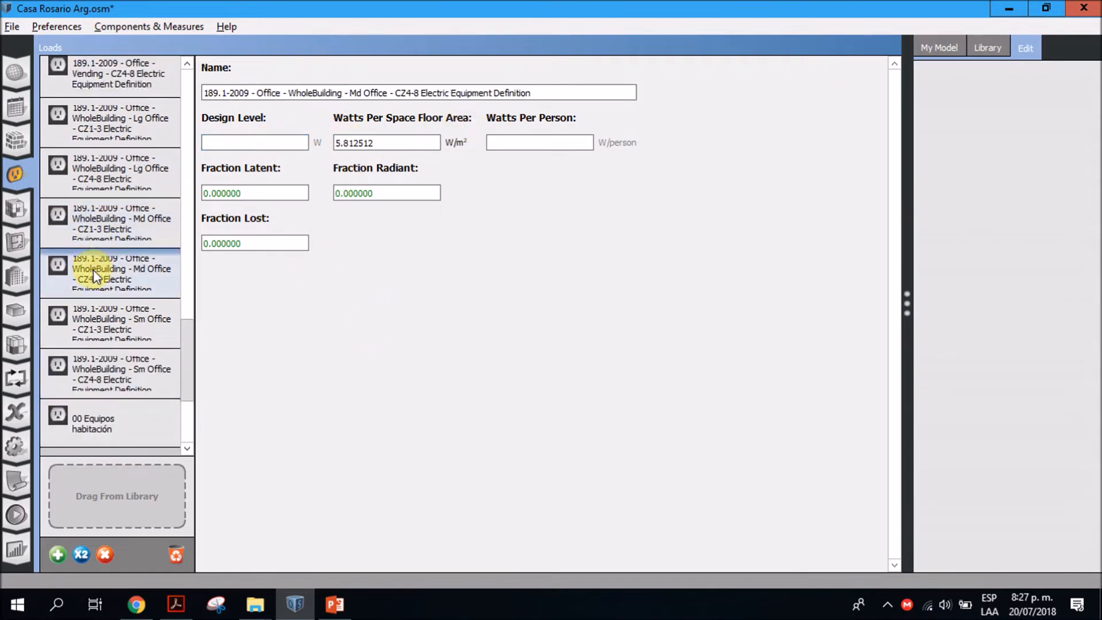
{"action": "left_click", "coordinate": [109, 176]}
{"action": "scroll", "coordinate": [111, 177], "scroll_direction": "up", "scroll_amount": 1}
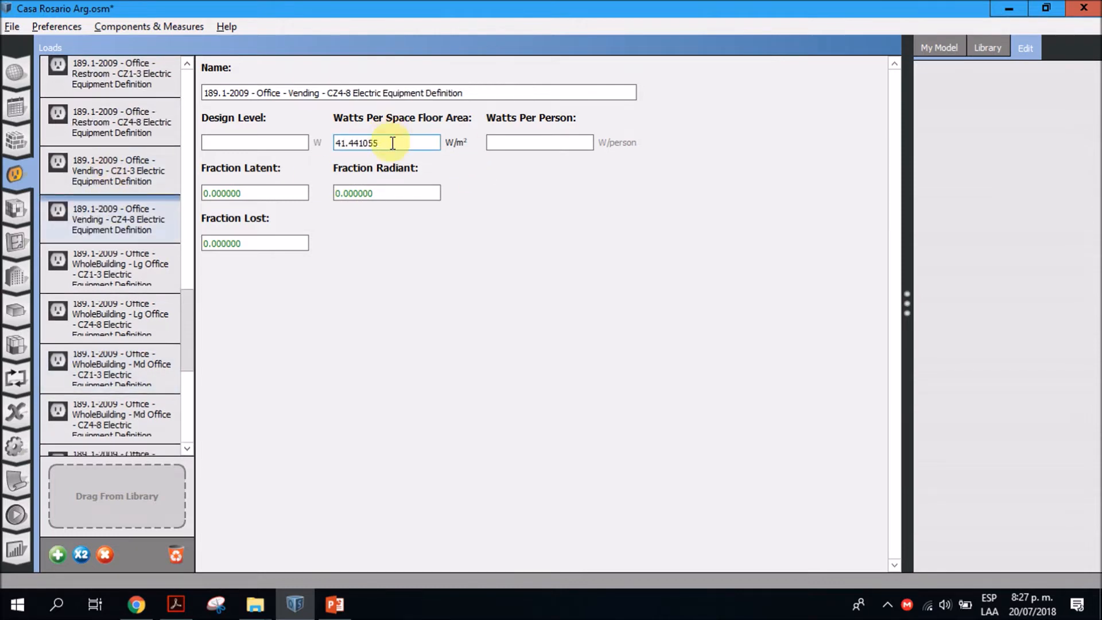
{"action": "left_click_drag", "start_coordinate": [403, 143], "coordinate": [286, 143]}
{"action": "scroll", "coordinate": [132, 238], "scroll_direction": "up", "scroll_amount": 9}
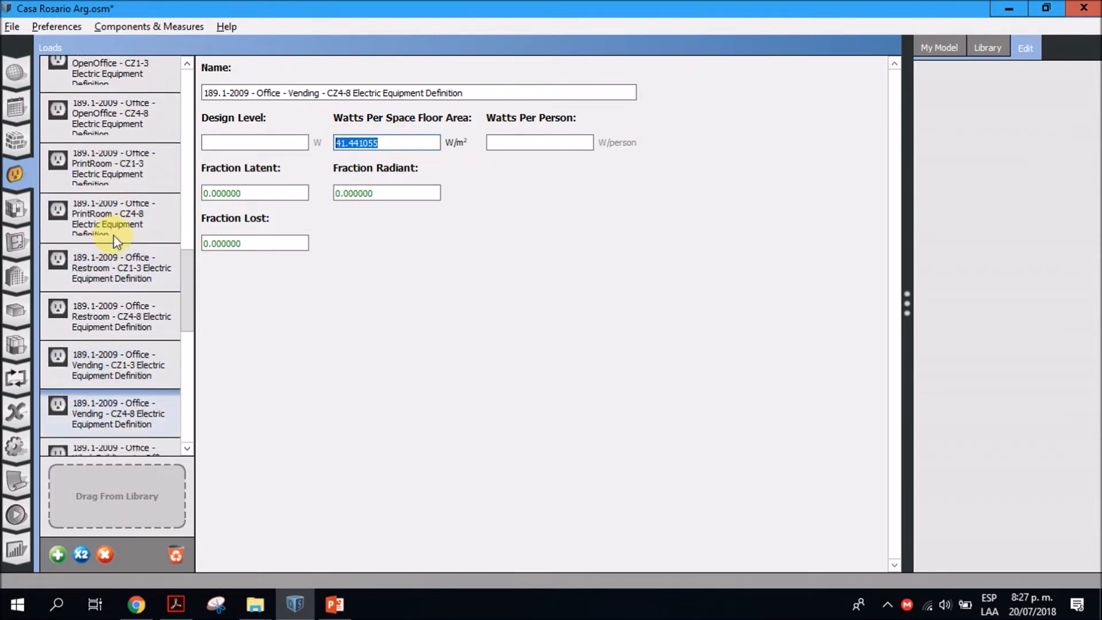
{"action": "scroll", "coordinate": [128, 246], "scroll_direction": "down", "scroll_amount": 15}
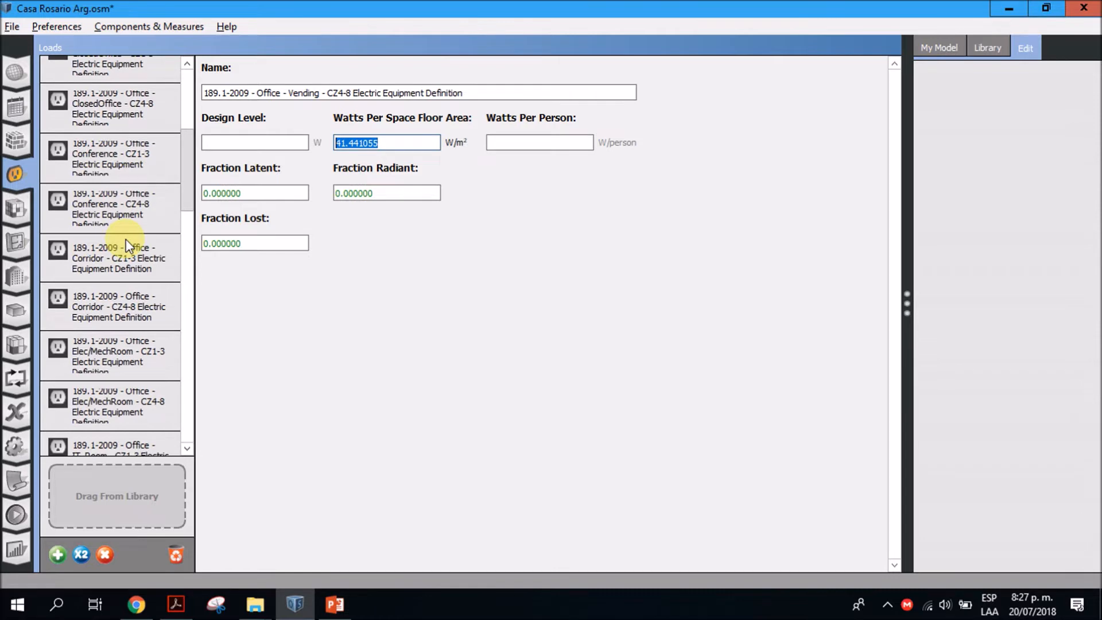
{"action": "left_click", "coordinate": [127, 246]}
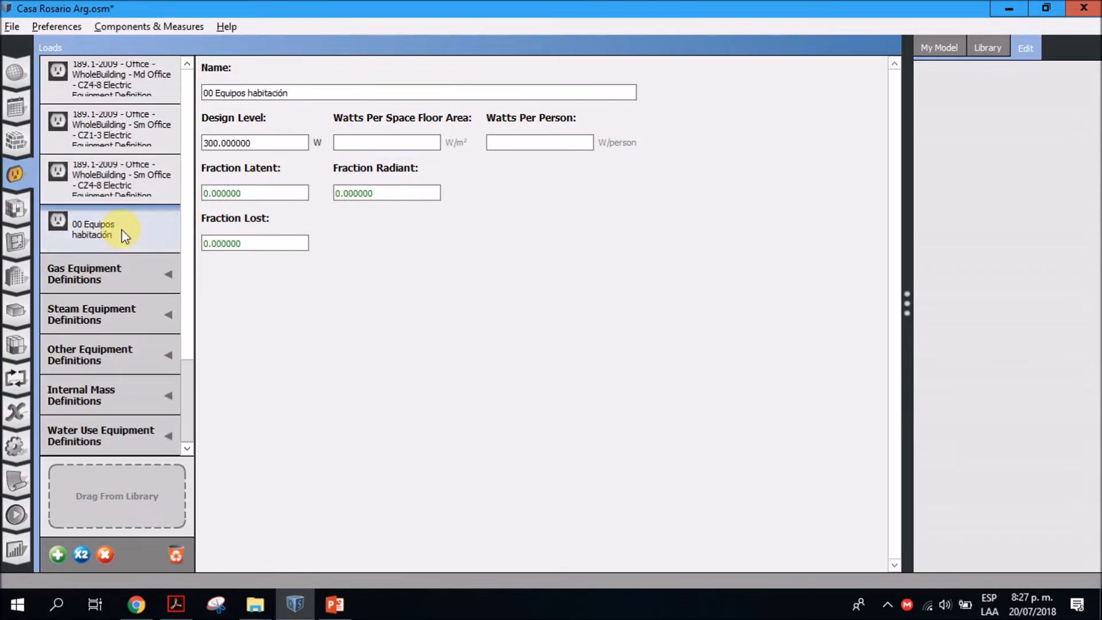
Review the design level of the 00 Equipos habitación definition and collapse the electric equipment definitions.
{"action": "left_click", "coordinate": [270, 142]}
{"action": "left_click_drag", "start_coordinate": [287, 141], "coordinate": [184, 145]}
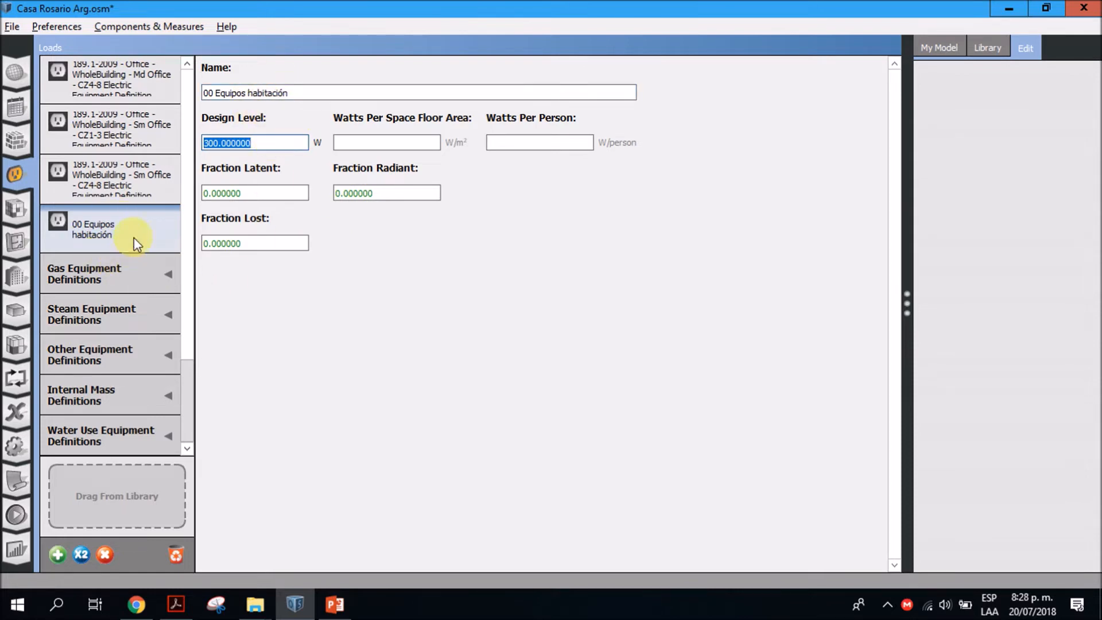
{"action": "scroll", "coordinate": [147, 213], "scroll_direction": "up", "scroll_amount": 15}
{"action": "scroll", "coordinate": [150, 224], "scroll_direction": "up", "scroll_amount": 10}
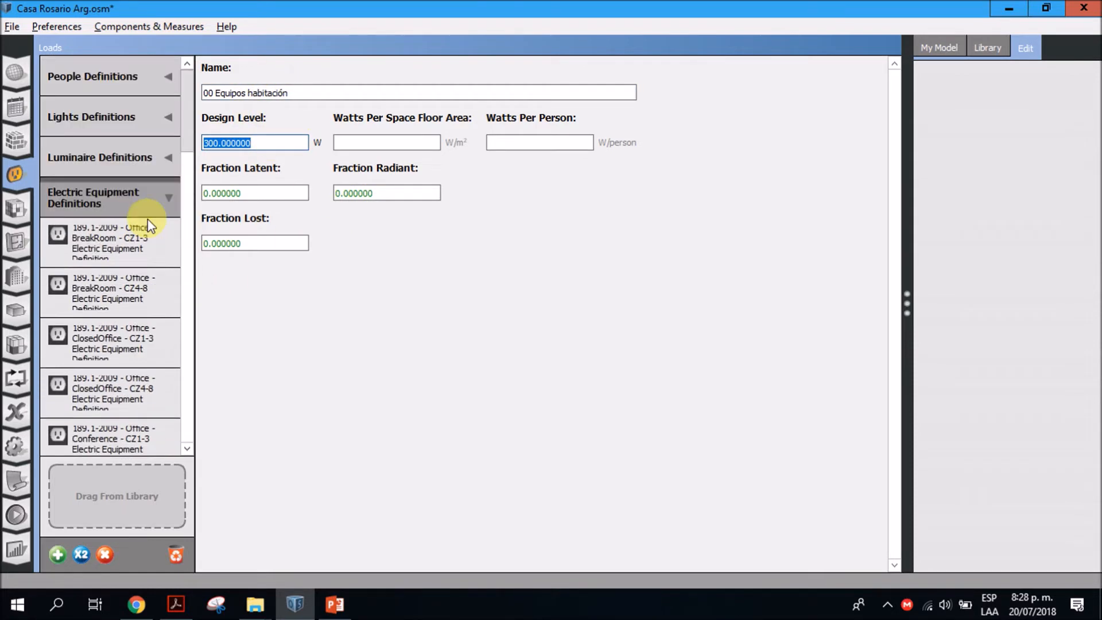
{"action": "left_click", "coordinate": [163, 197]}
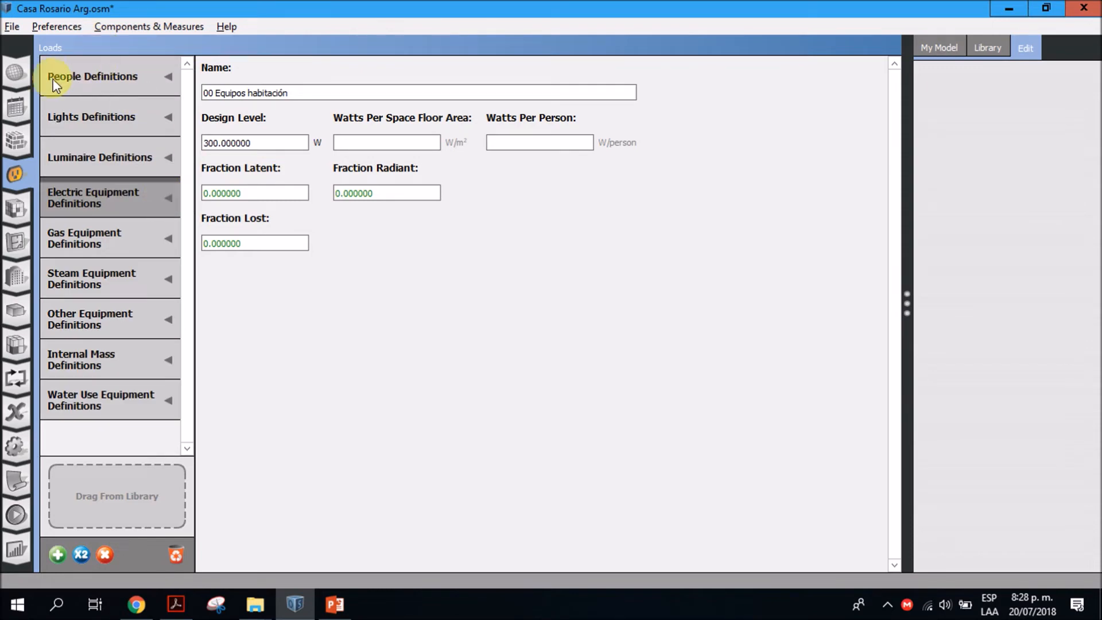
Add a space type named "00 Habitación" alongside the existing OpenOffice space type.
{"action": "left_click", "coordinate": [14, 213]}
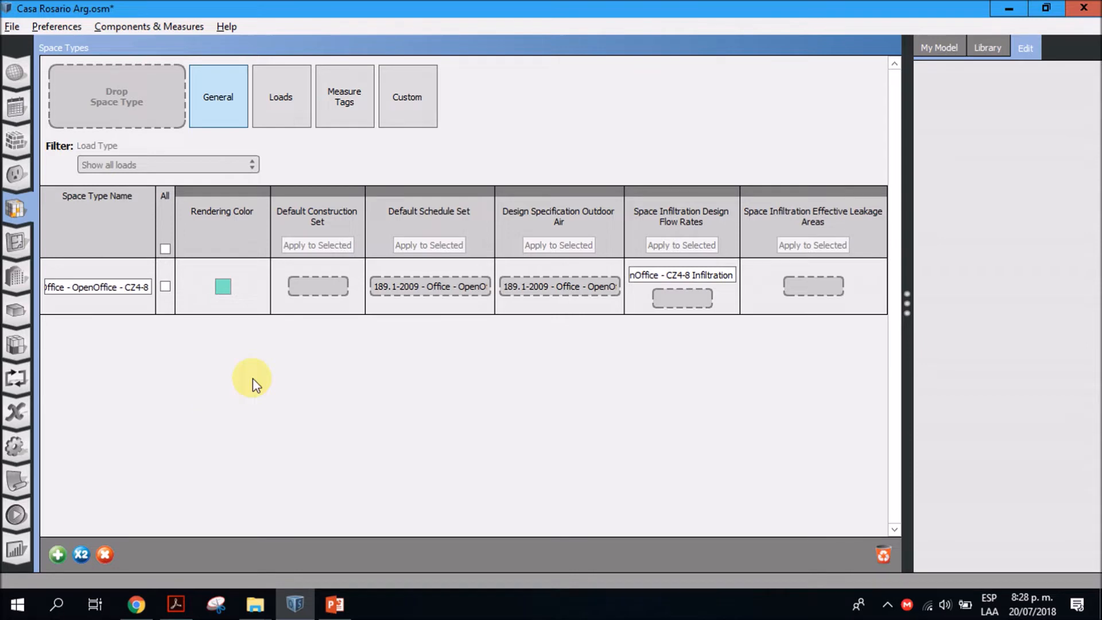
{"action": "double_click", "coordinate": [85, 288]}
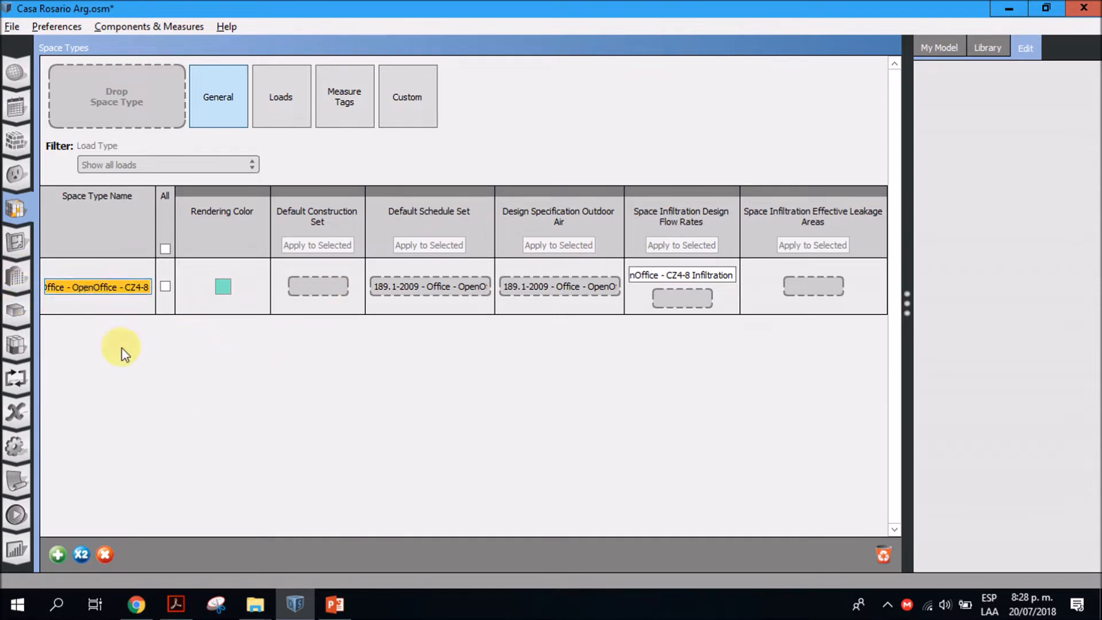
{"action": "left_click", "coordinate": [434, 287]}
{"action": "left_click", "coordinate": [411, 366]}
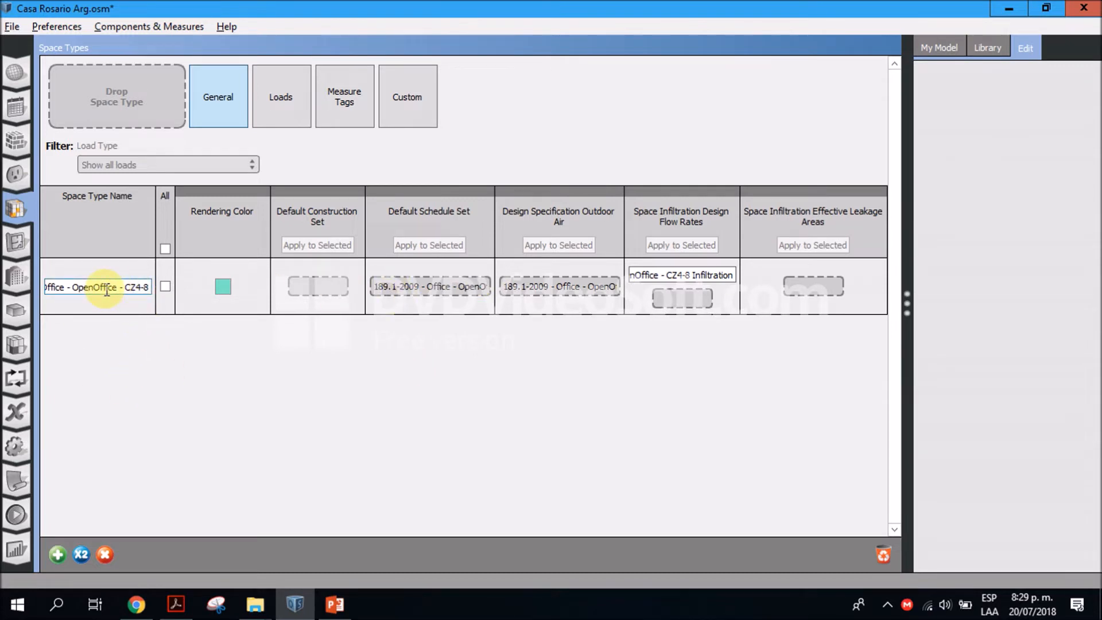
{"action": "left_click", "coordinate": [58, 555]}
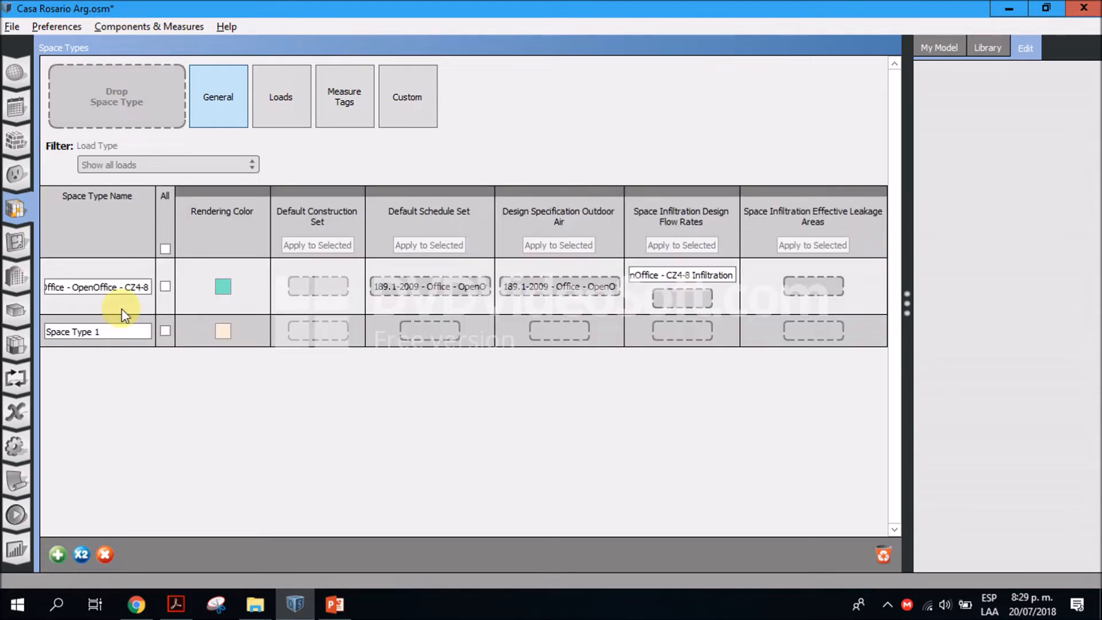
{"action": "double_click", "coordinate": [104, 332]}
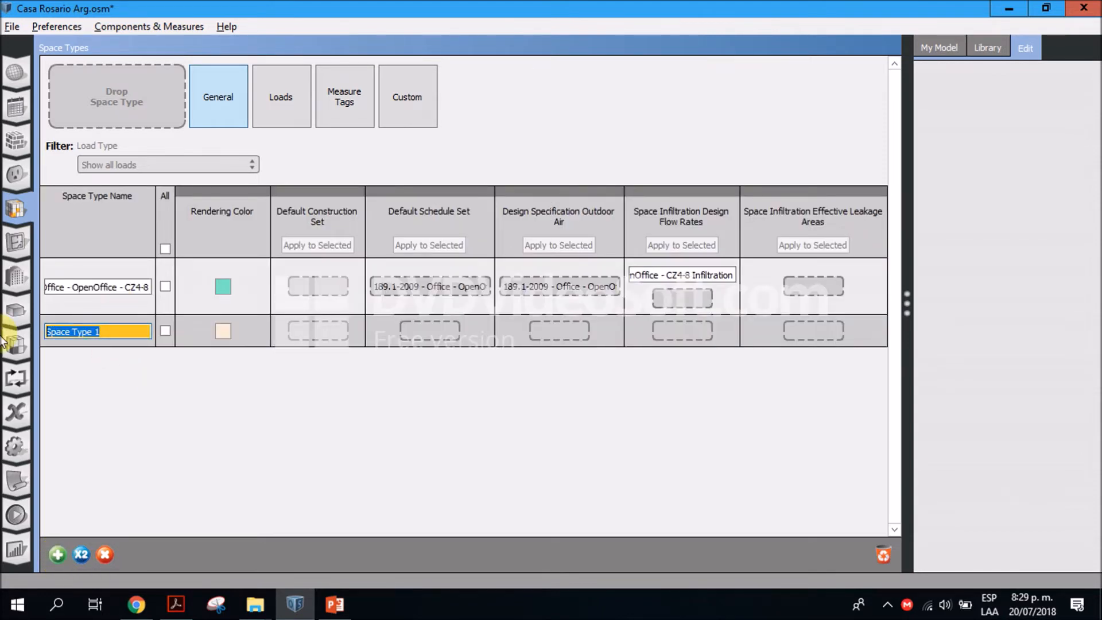
{"action": "type", "text": "00"}
{"action": "type", "text": "Habitación"}
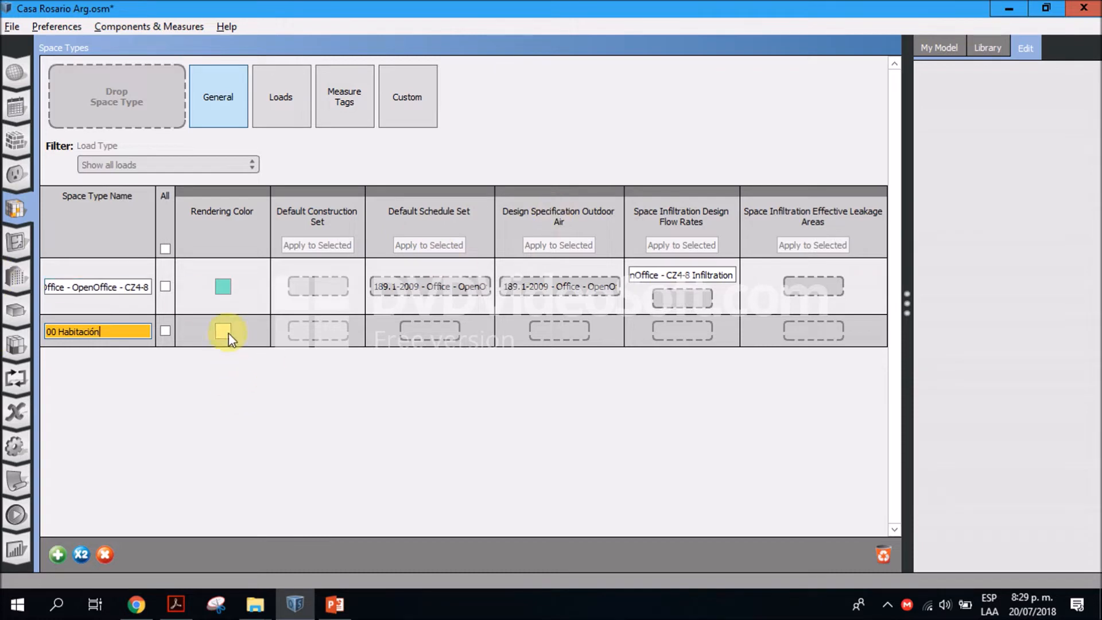
{"action": "left_click", "coordinate": [151, 372]}
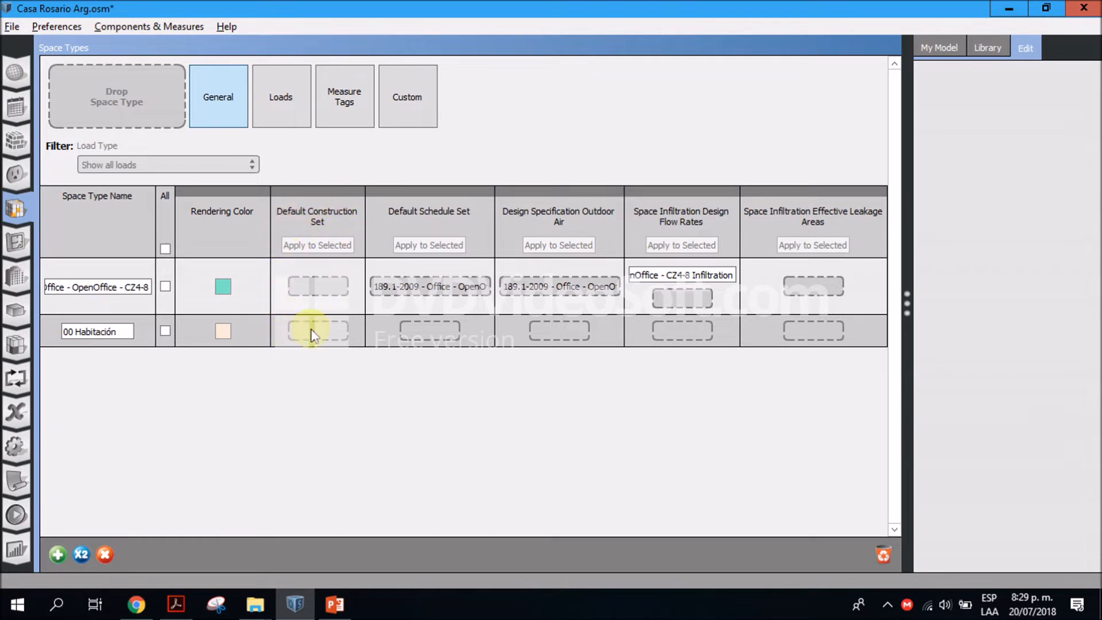
Check the model's construction sets and assign 00 paredes casa Rosario as the default construction set of the 00 Habitación space type.
{"action": "left_click", "coordinate": [11, 139]}
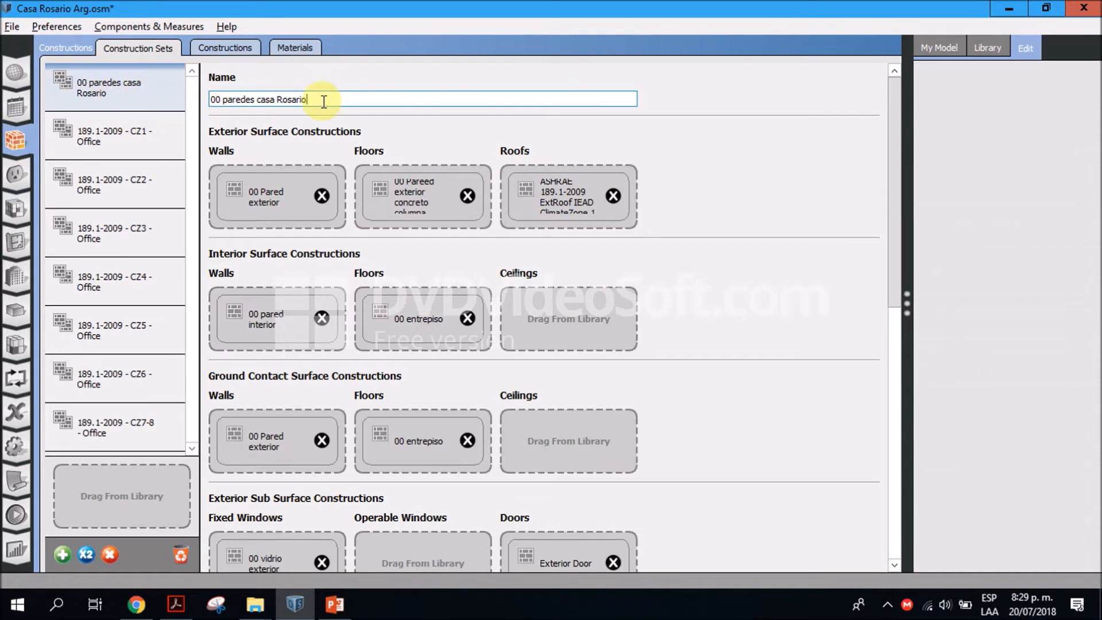
{"action": "left_click_drag", "start_coordinate": [315, 99], "coordinate": [214, 100]}
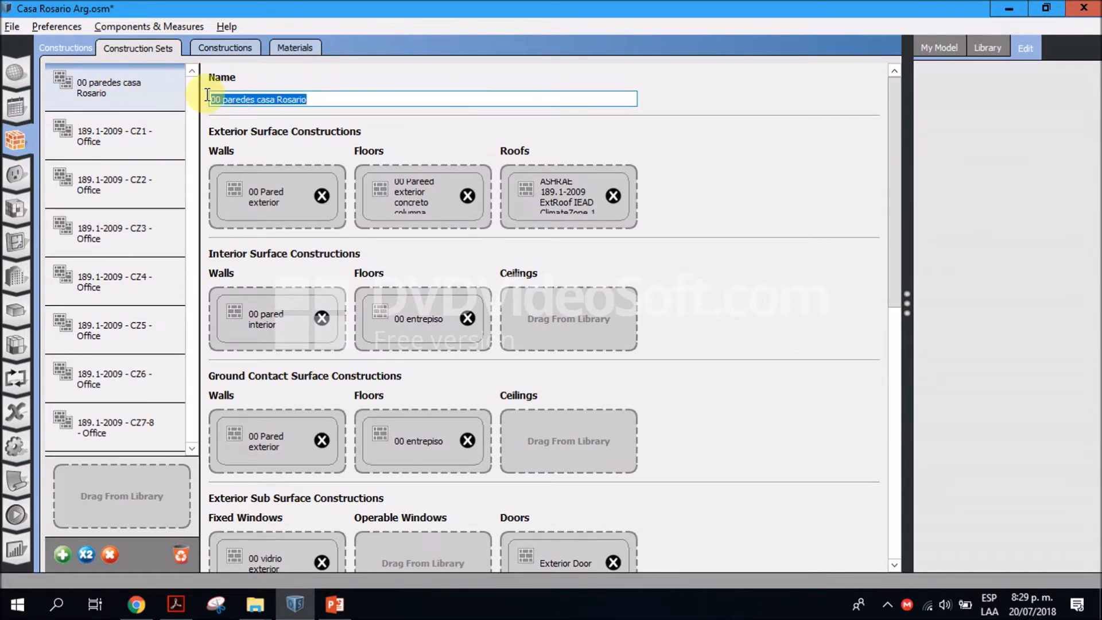
{"action": "left_click", "coordinate": [323, 100]}
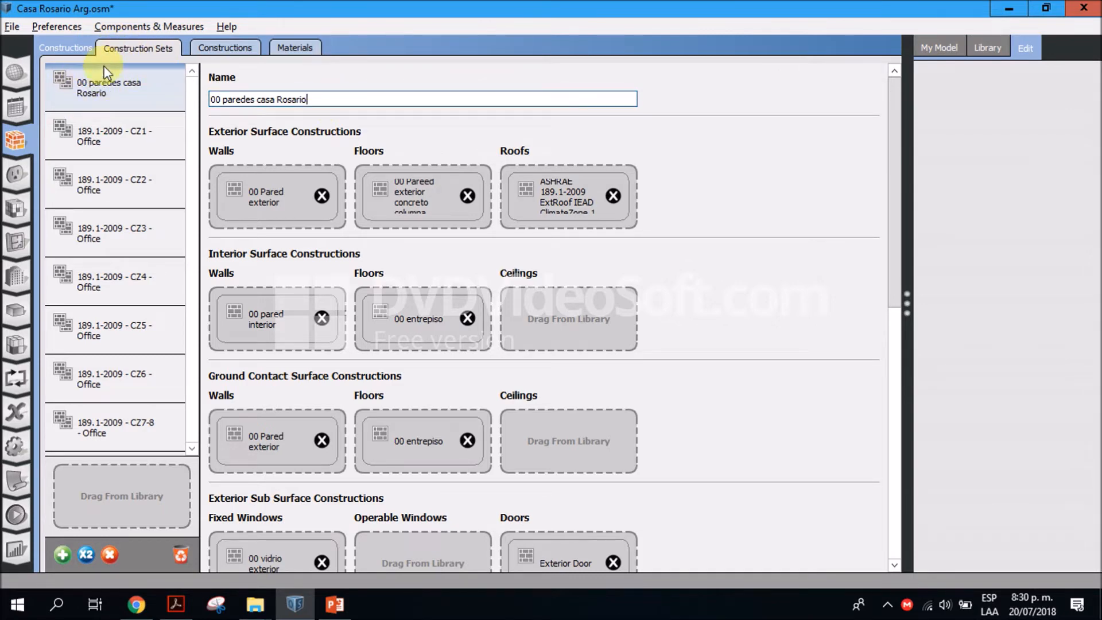
{"action": "left_click", "coordinate": [16, 210]}
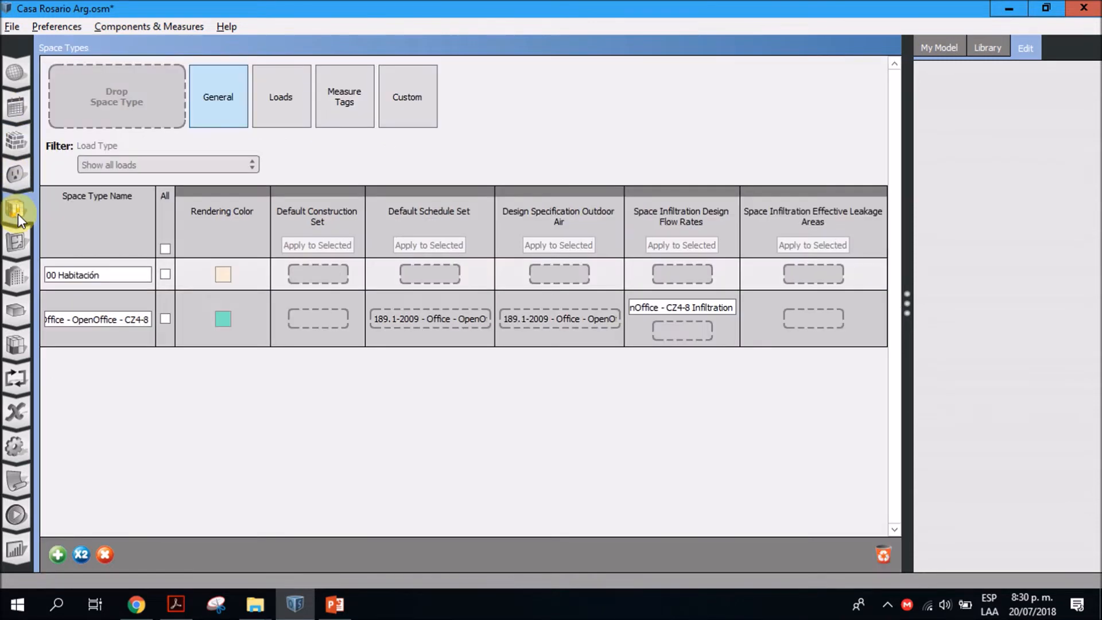
{"action": "left_click", "coordinate": [931, 48]}
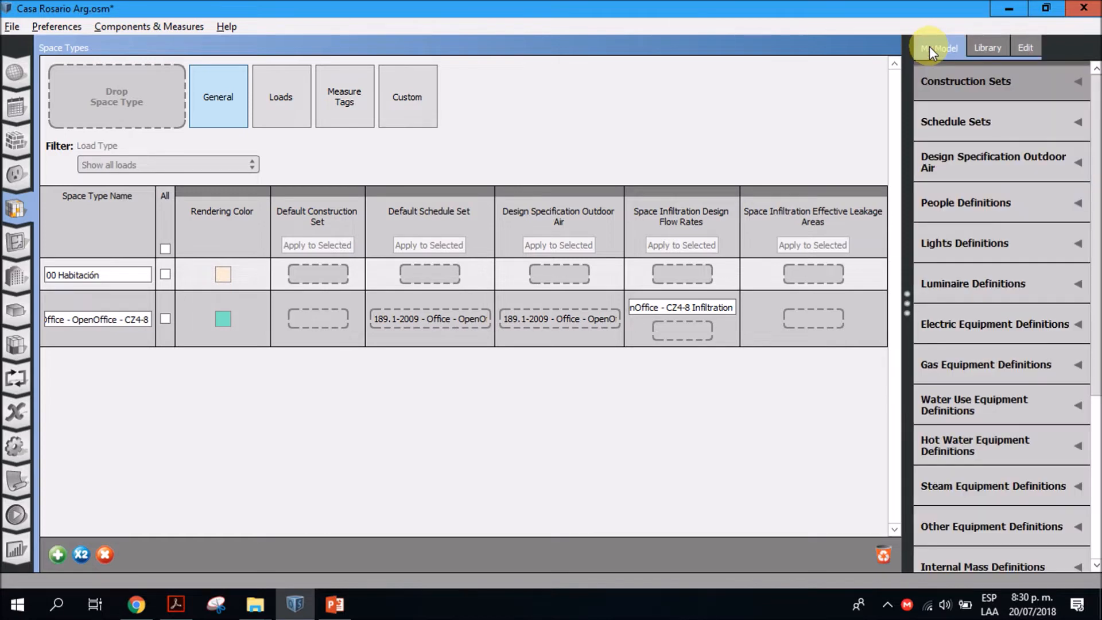
{"action": "left_click", "coordinate": [938, 87]}
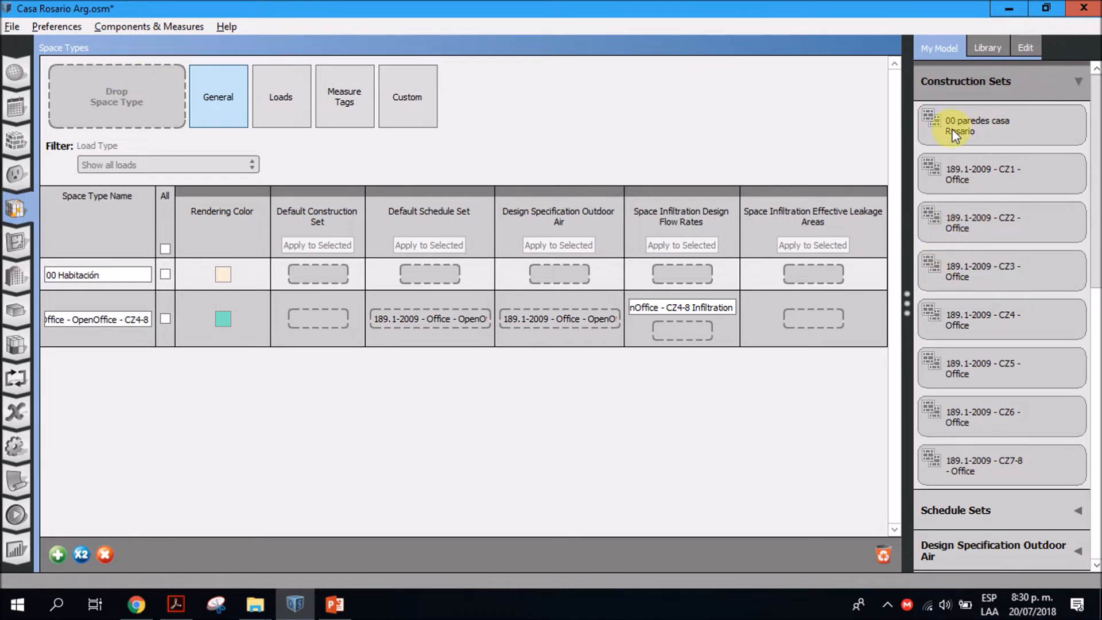
{"action": "left_click_drag", "start_coordinate": [955, 126], "coordinate": [324, 276]}
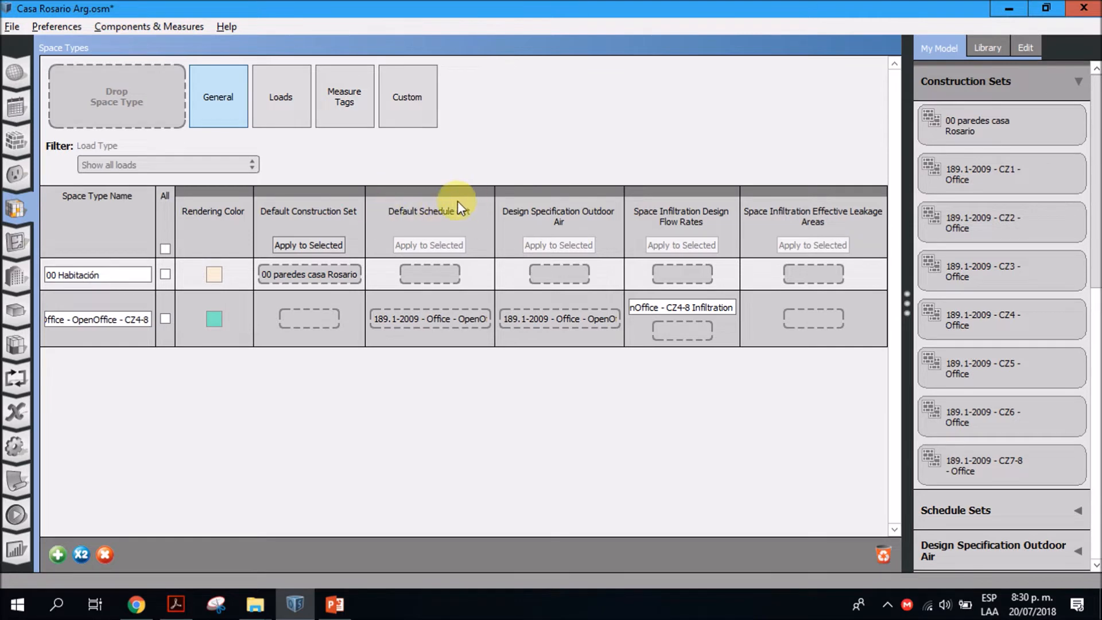
Check the model's schedules and assign the 00 Habitacion schedule set as the default schedule set of the 00 Habitación space type.
{"action": "left_click", "coordinate": [12, 114]}
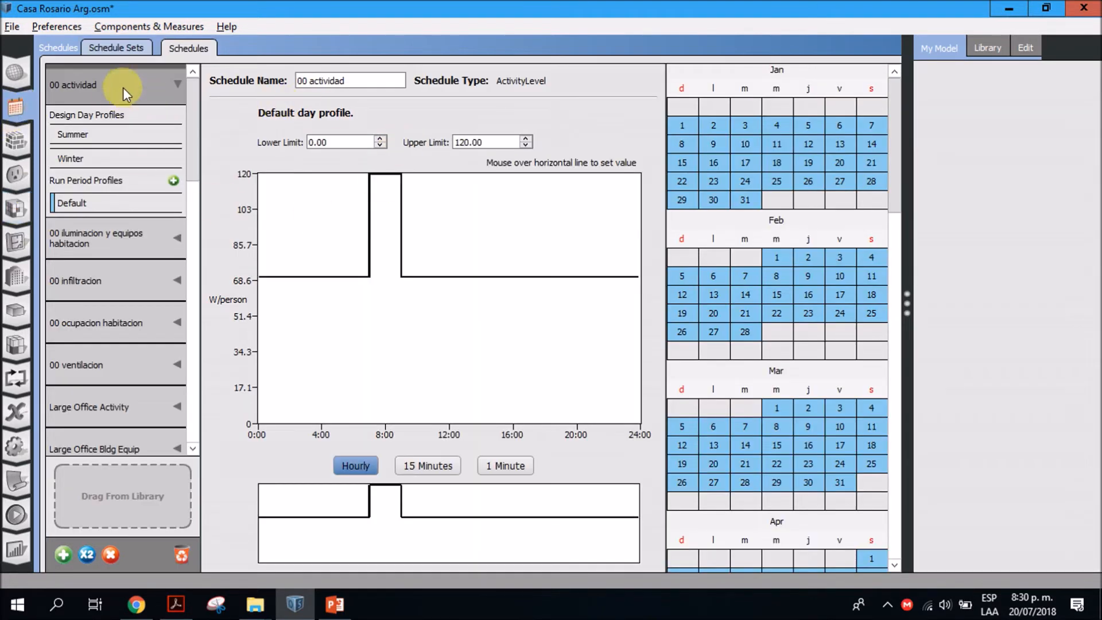
{"action": "left_click", "coordinate": [165, 88]}
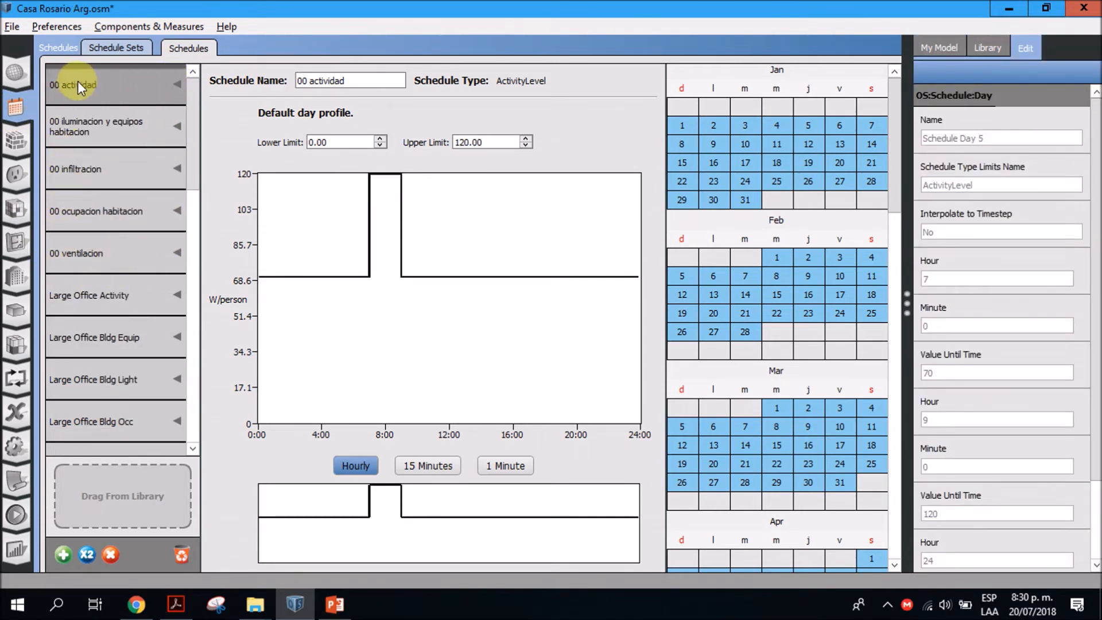
{"action": "left_click", "coordinate": [16, 214]}
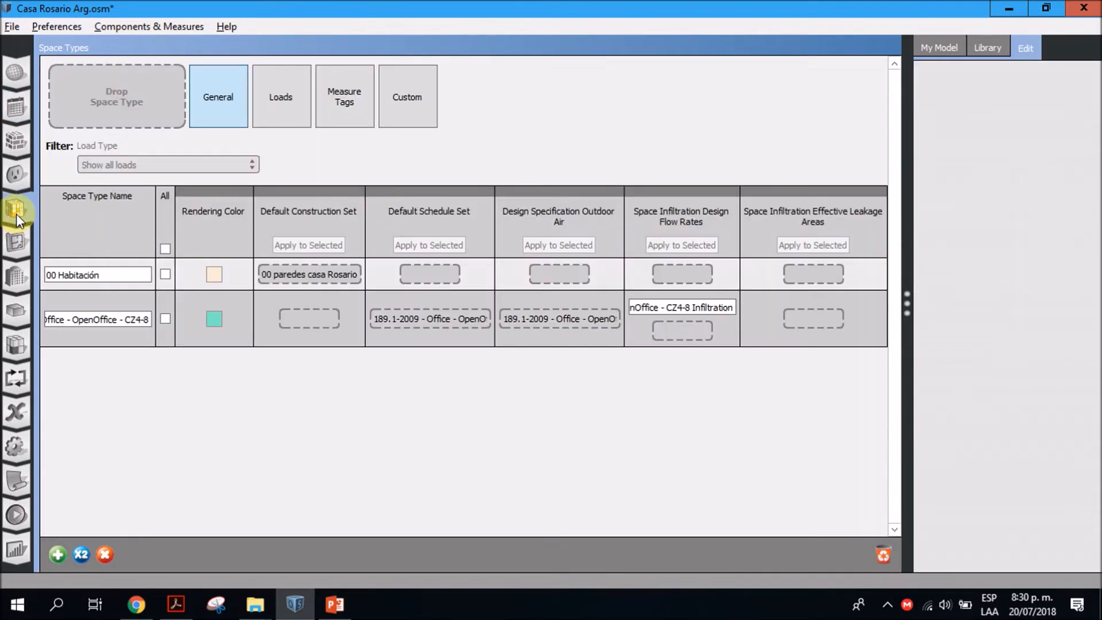
{"action": "left_click", "coordinate": [930, 47]}
{"action": "left_click", "coordinate": [955, 118]}
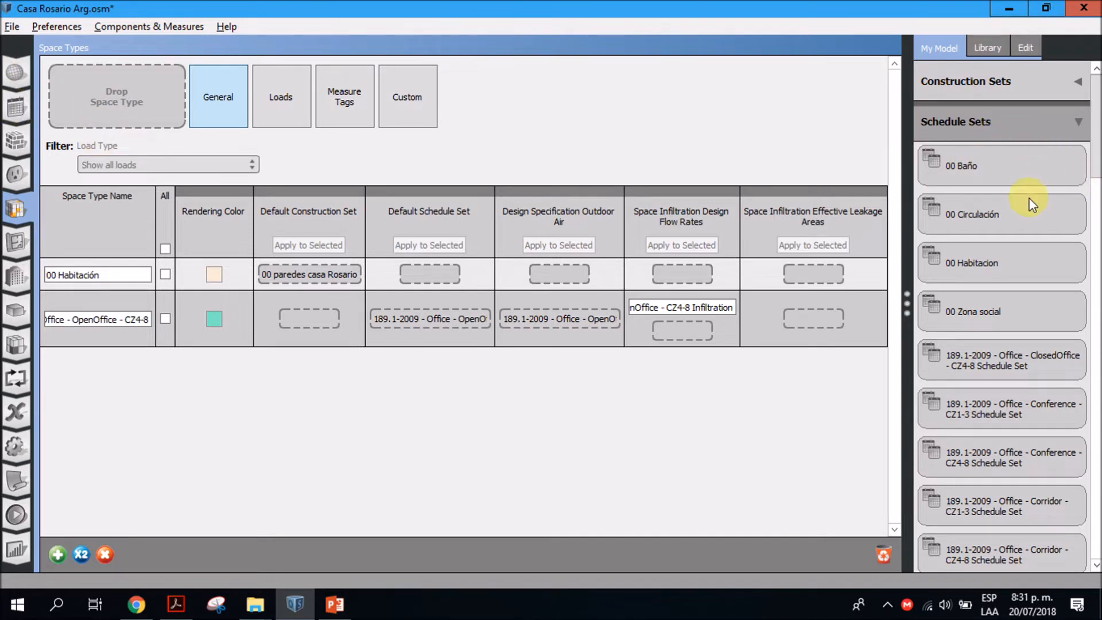
{"action": "left_click_drag", "start_coordinate": [980, 265], "coordinate": [428, 272]}
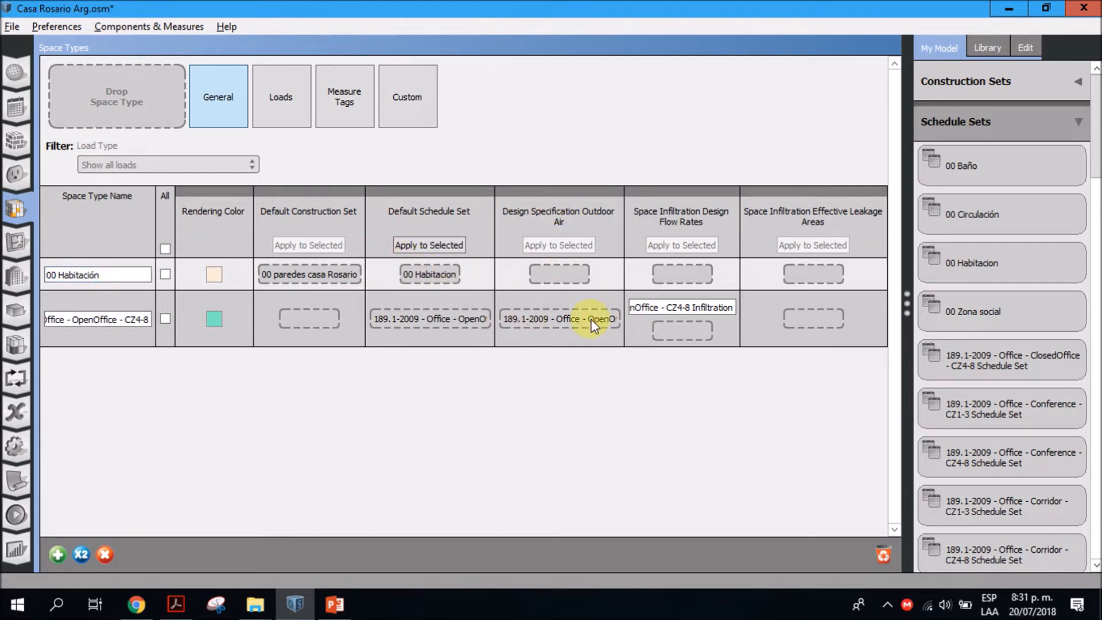
{"action": "left_click", "coordinate": [967, 124]}
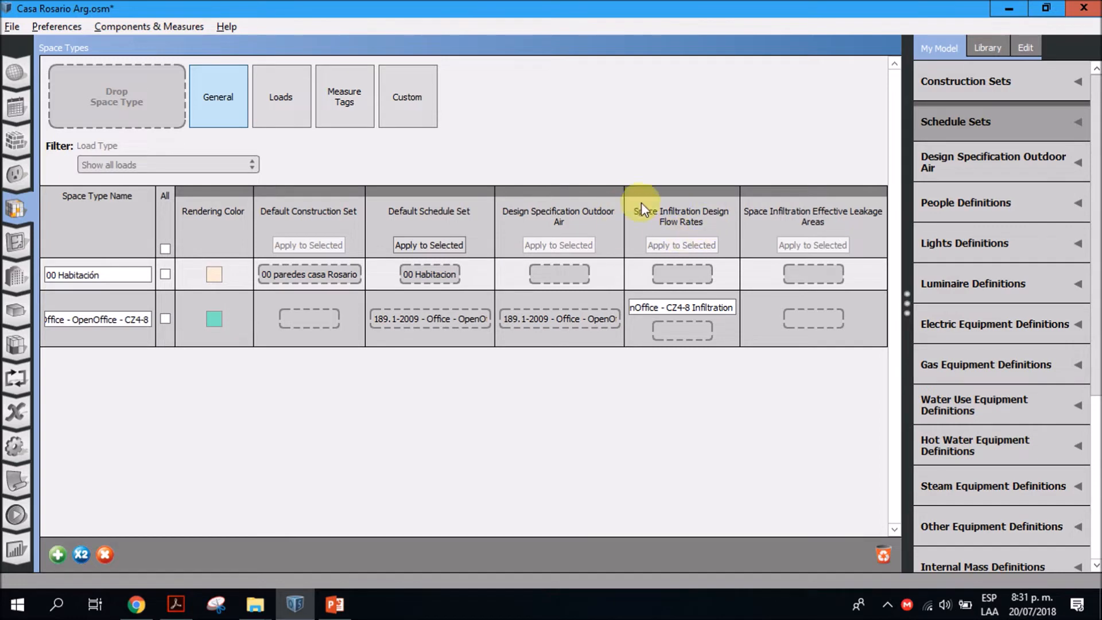
Assign the library's 189.1-2009 - Office - BreakRoom - CZ1-3 Ventilation as the design specification outdoor air of the 00 Habitación space type.
{"action": "left_click", "coordinate": [991, 48]}
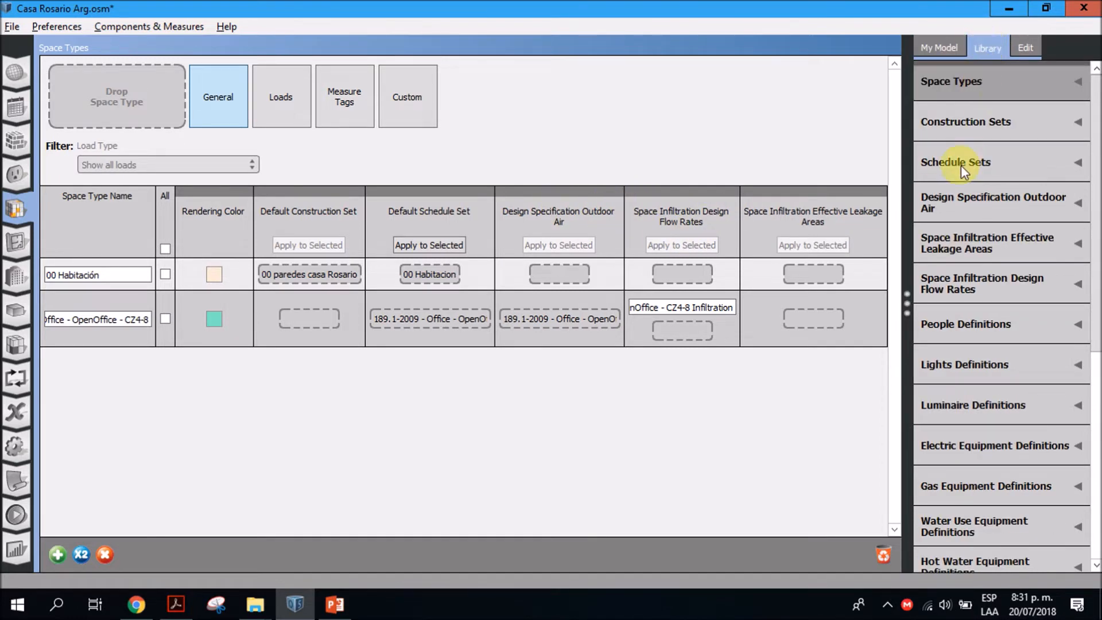
{"action": "left_click", "coordinate": [1015, 201]}
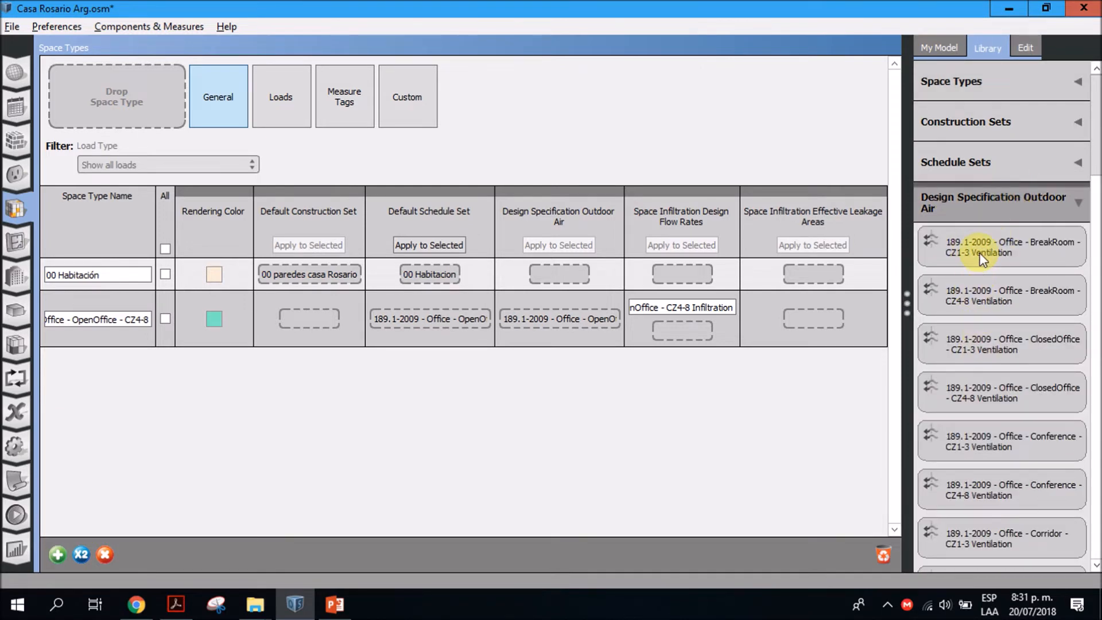
{"action": "left_click_drag", "start_coordinate": [979, 245], "coordinate": [529, 273]}
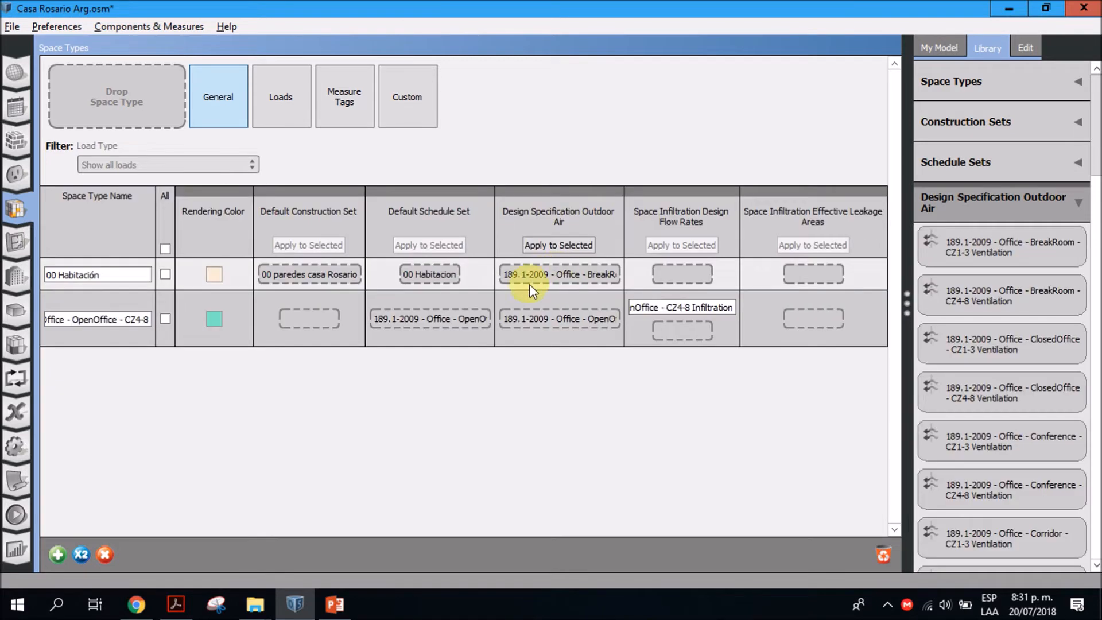
Rename the outdoor air specification of the 00 Habitación space type as "00 ventilación habitacion".
{"action": "left_click", "coordinate": [543, 268]}
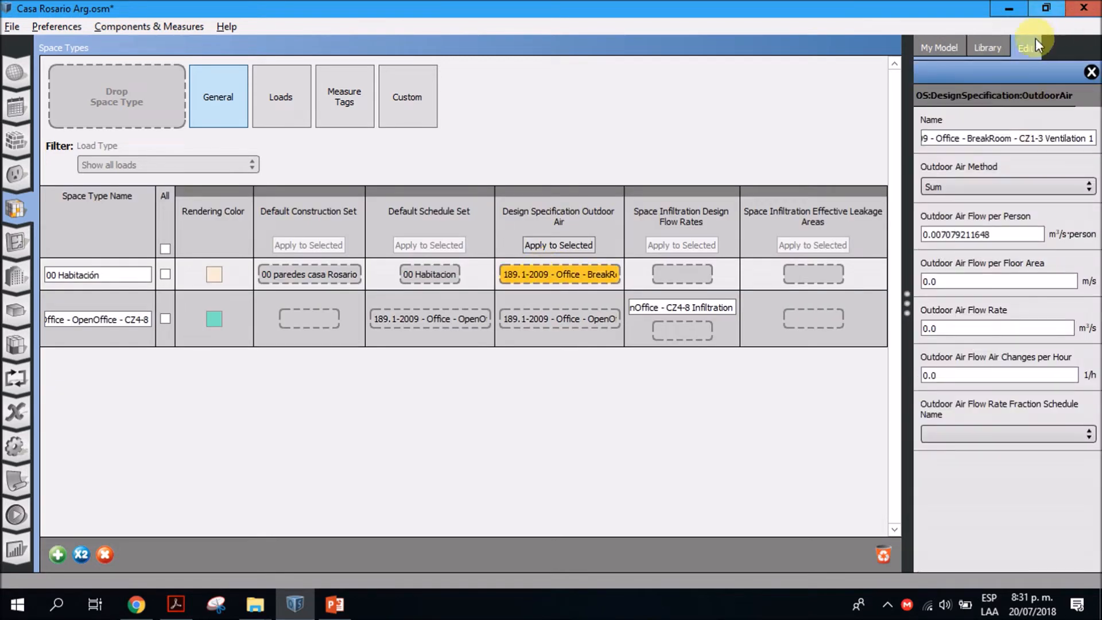
{"action": "triple_click", "coordinate": [970, 142]}
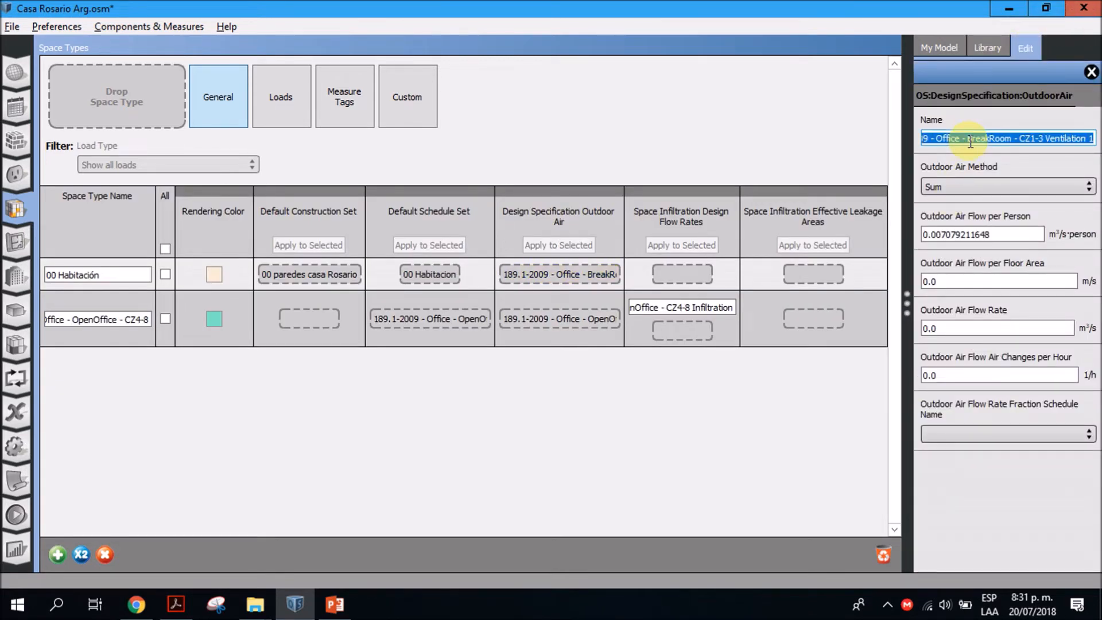
{"action": "type", "text": "00 ventilación habitaci"}
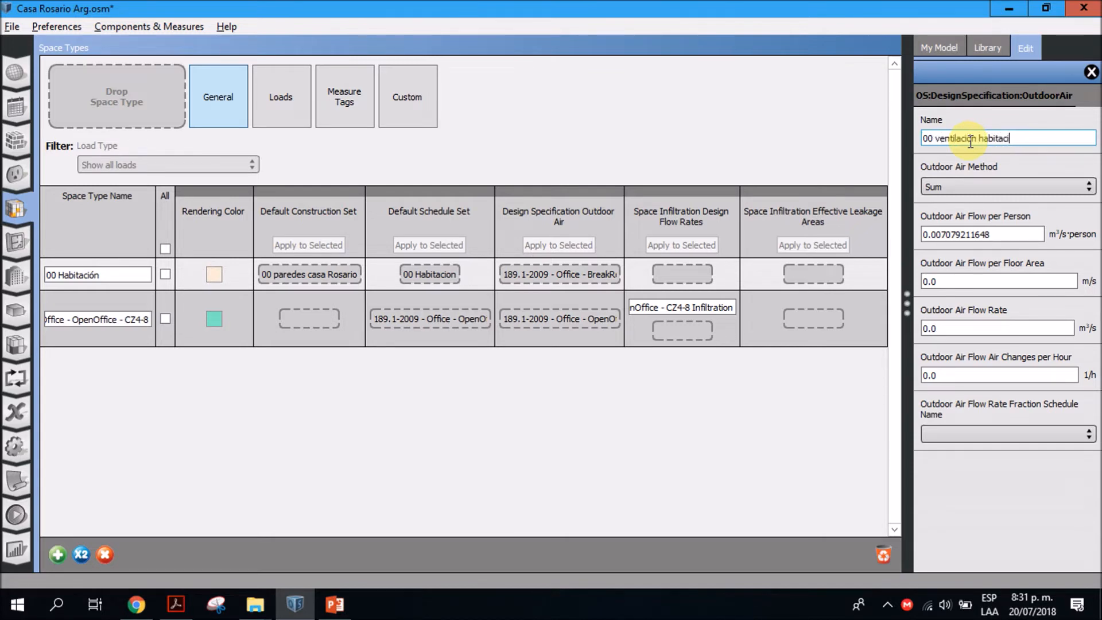
{"action": "type", "text": "on"}
{"action": "key", "text": "Return"}
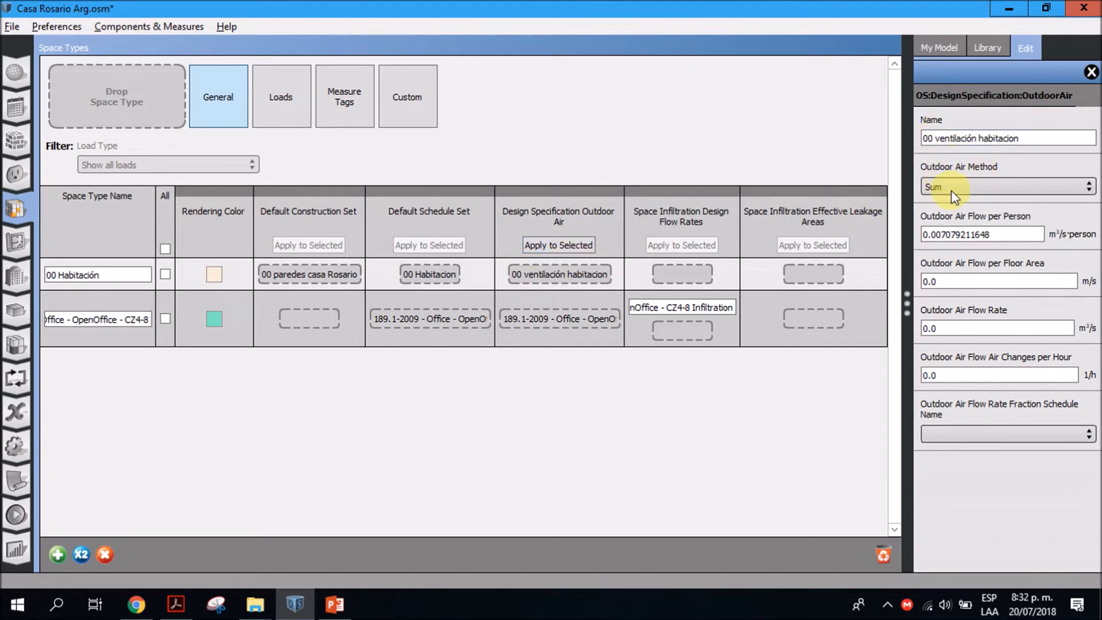
Examine the outdoor air method options and the air flow fields of the 00 ventilación habitacion specification.
{"action": "left_click", "coordinate": [969, 187]}
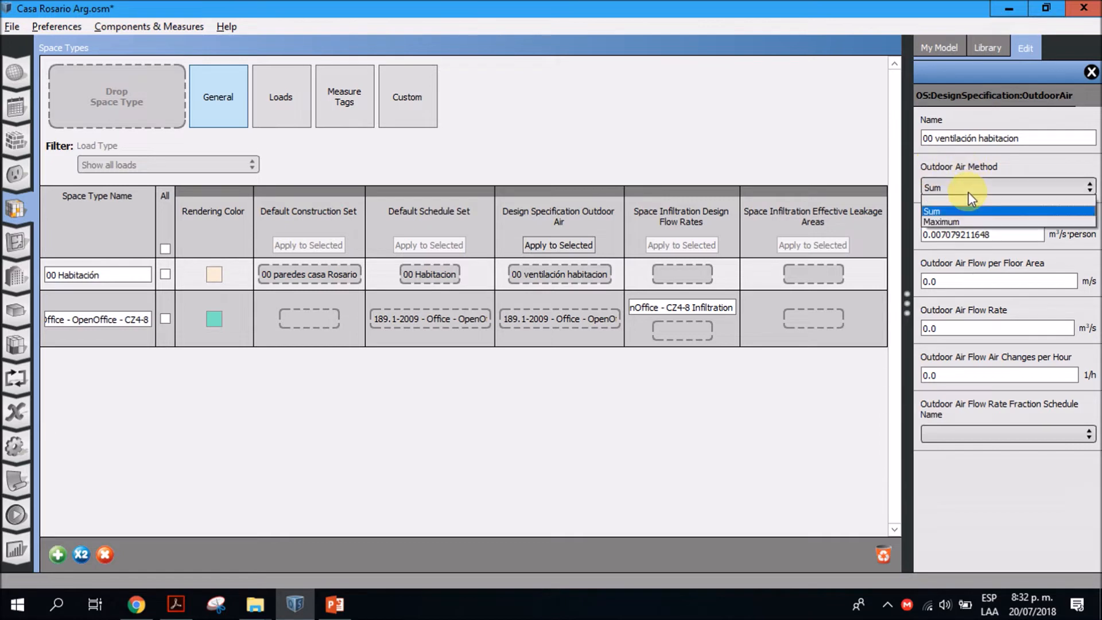
{"action": "left_click", "coordinate": [961, 182]}
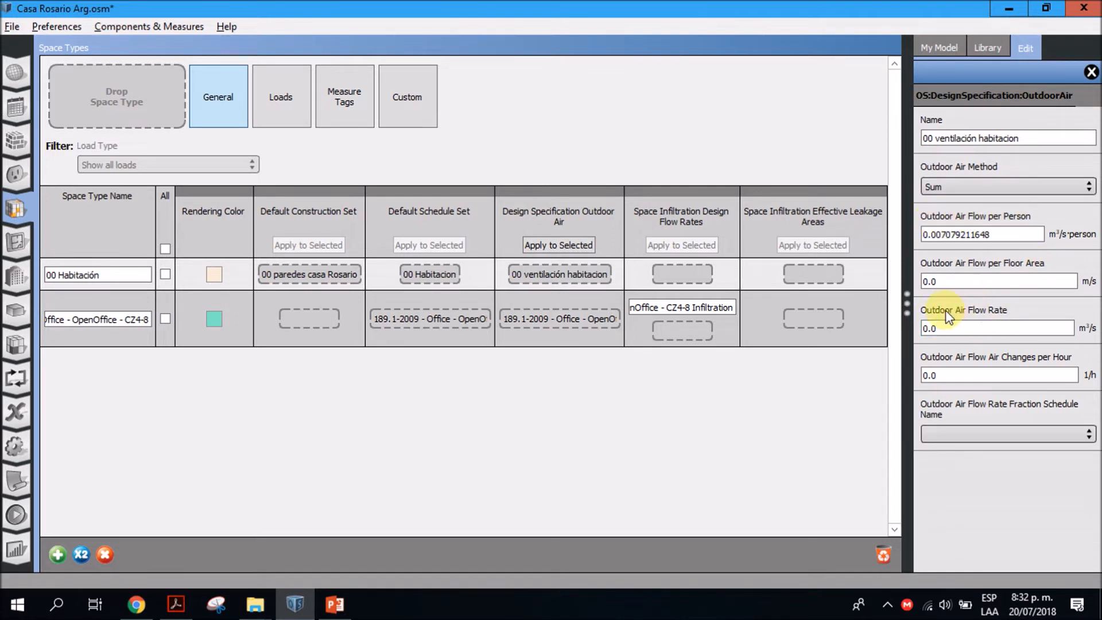
{"action": "left_click", "coordinate": [984, 381]}
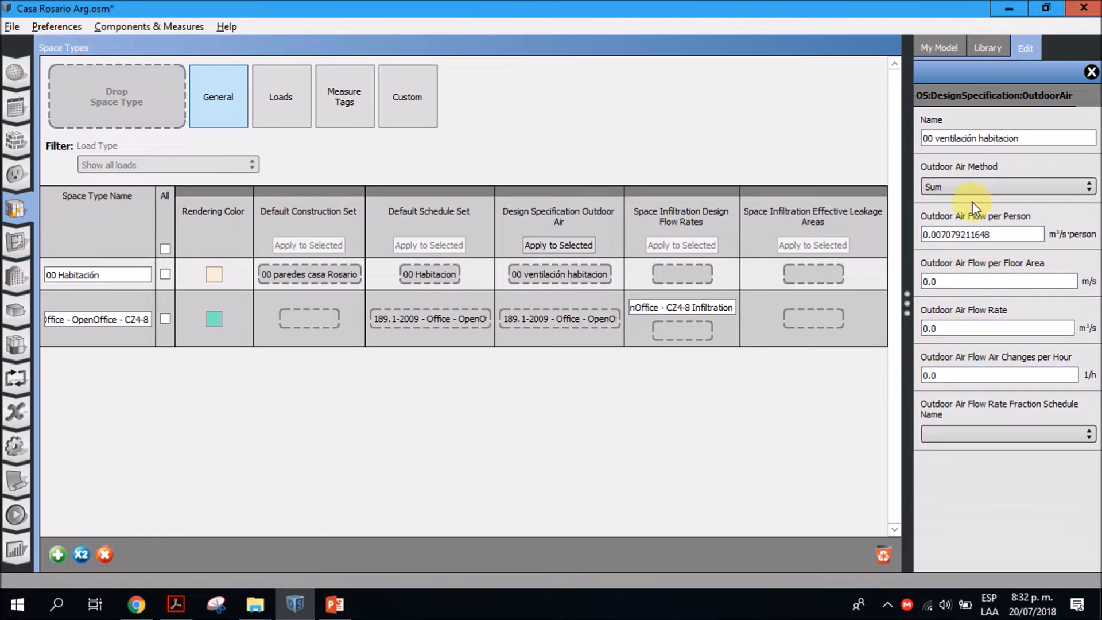
{"action": "left_click", "coordinate": [975, 186]}
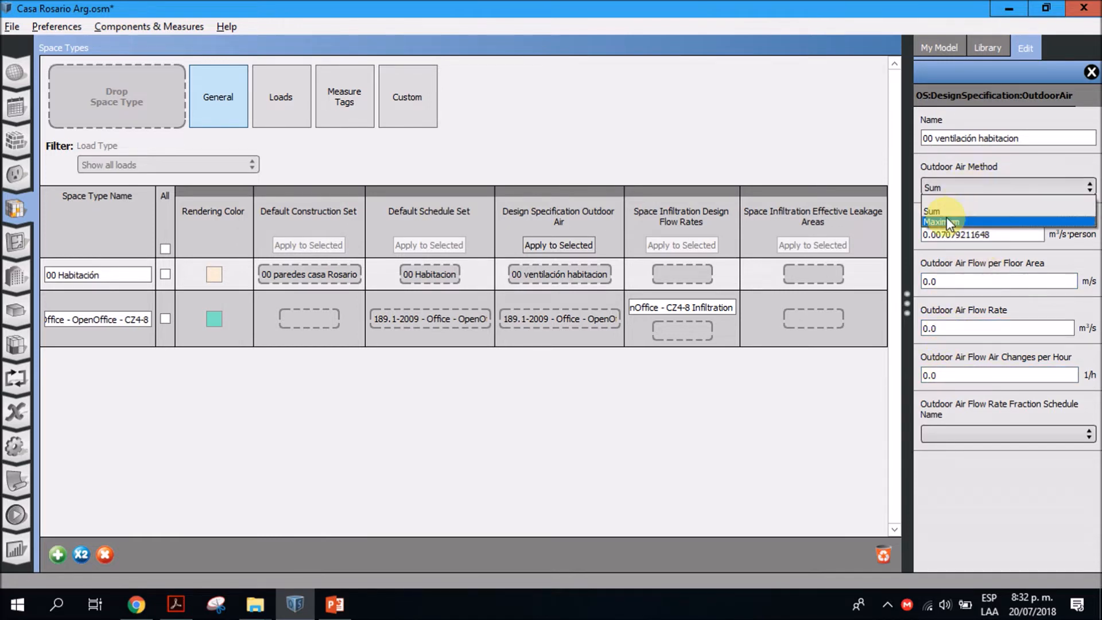
{"action": "left_click", "coordinate": [1009, 236]}
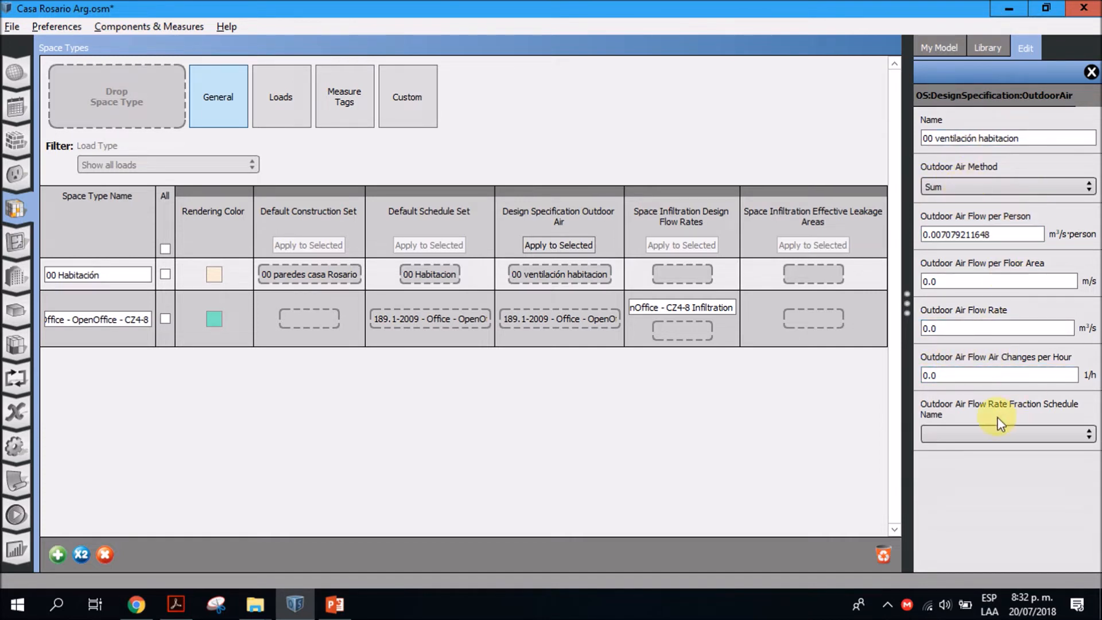
Switch to the PowerPoint presentation and look up the minimum ventilation rates required by the Código Técnico de la Edificación on slide 30.
{"action": "left_click", "coordinate": [962, 376]}
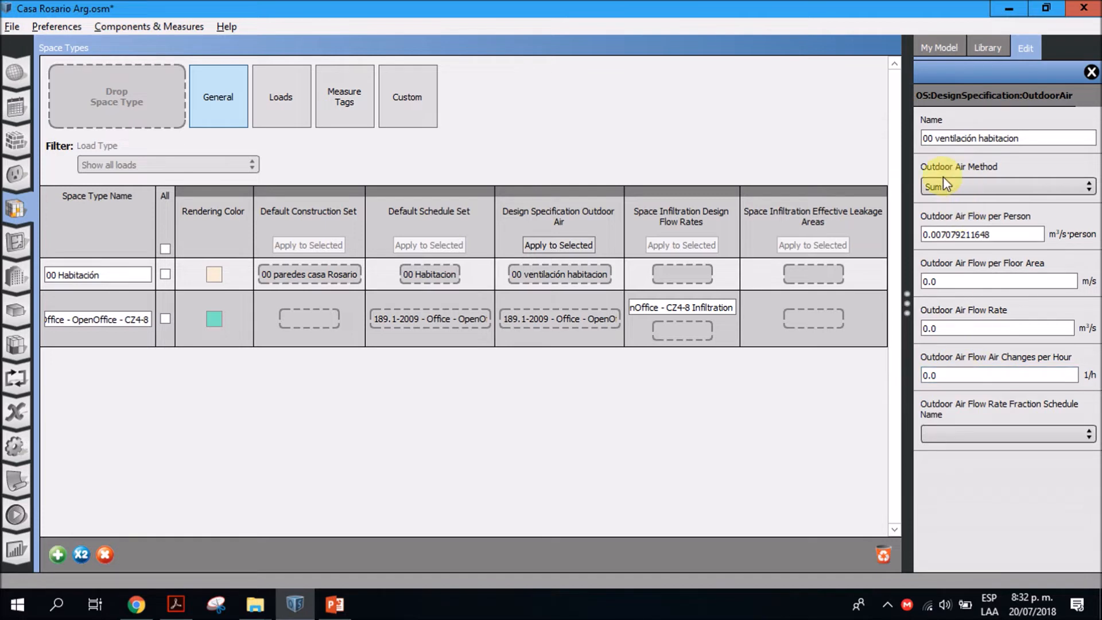
{"action": "left_click", "coordinate": [1000, 235]}
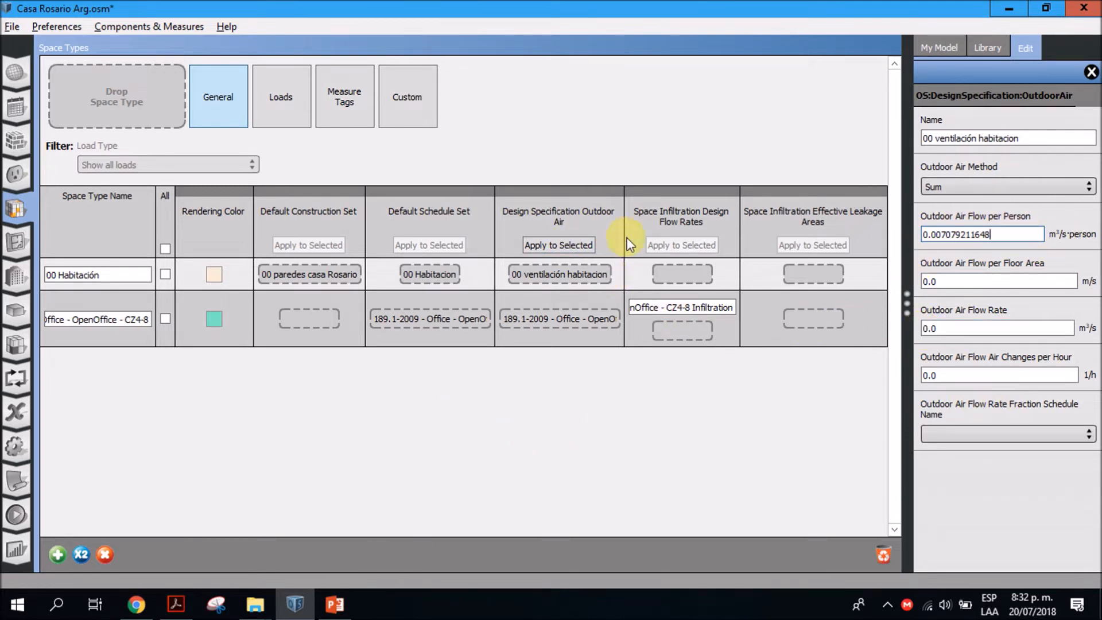
{"action": "left_click", "coordinate": [335, 604]}
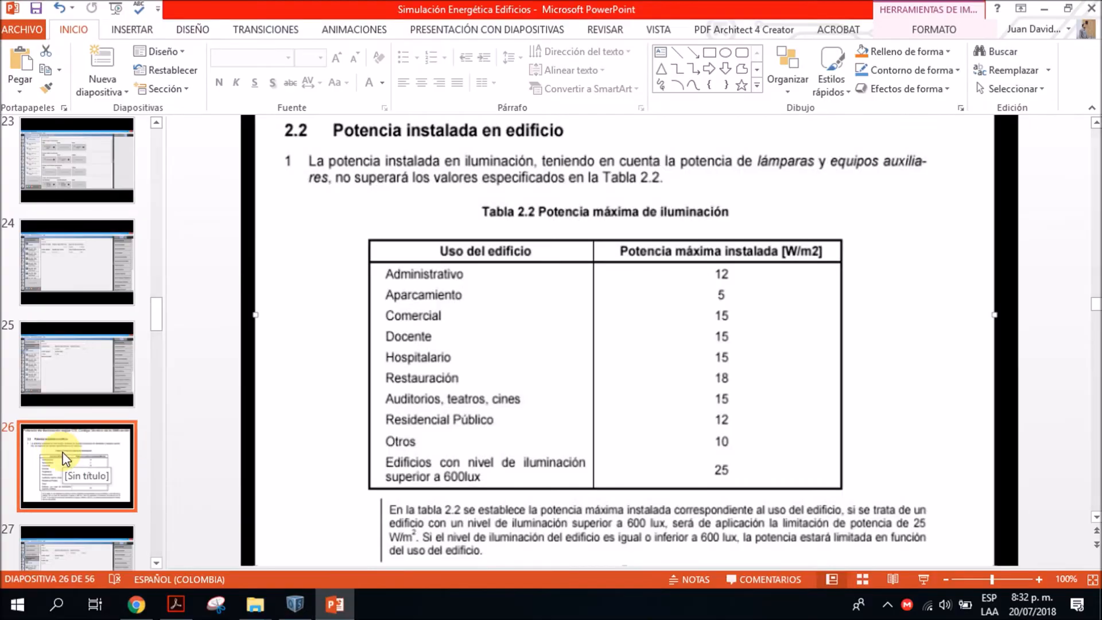
{"action": "scroll", "coordinate": [64, 455], "scroll_direction": "down", "scroll_amount": 5}
{"action": "left_click", "coordinate": [106, 343]}
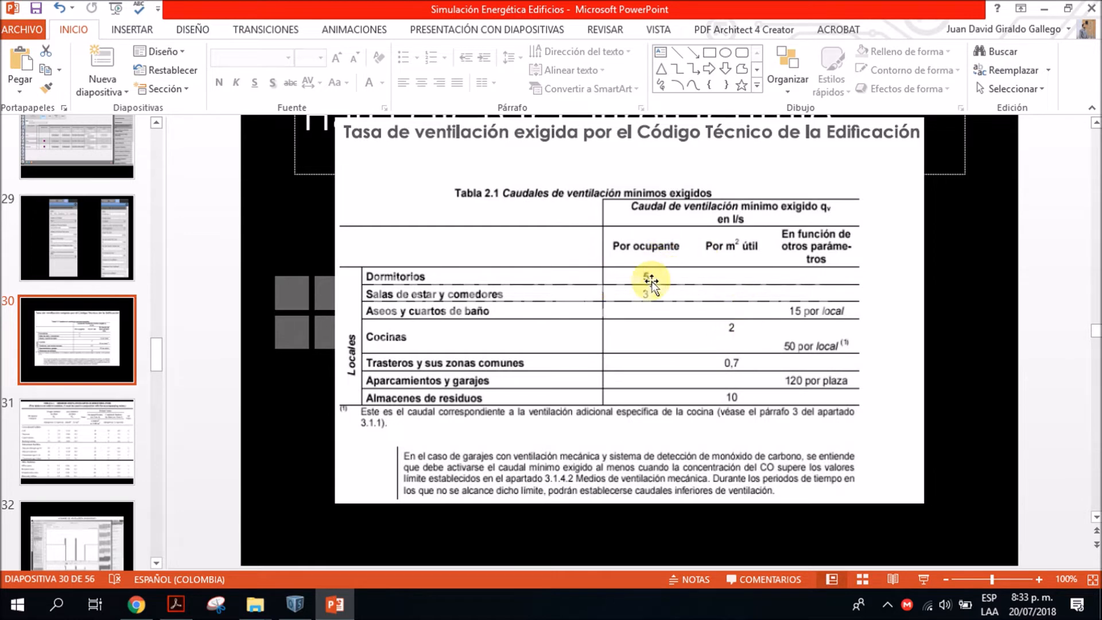
{"action": "scroll", "coordinate": [79, 324], "scroll_direction": "up", "scroll_amount": 1}
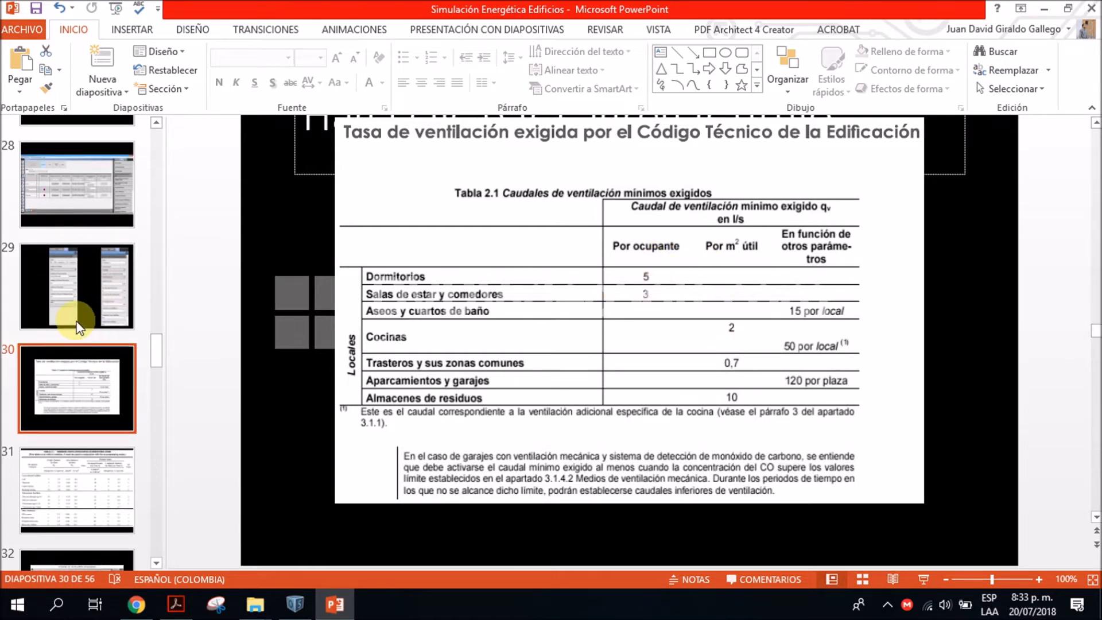
Switch back to OpenStudio and set the outdoor air flow per person of 00 ventilación habitacion to 0.005 m³/s·person.
{"action": "left_click", "coordinate": [295, 605]}
{"action": "left_click", "coordinate": [1030, 237]}
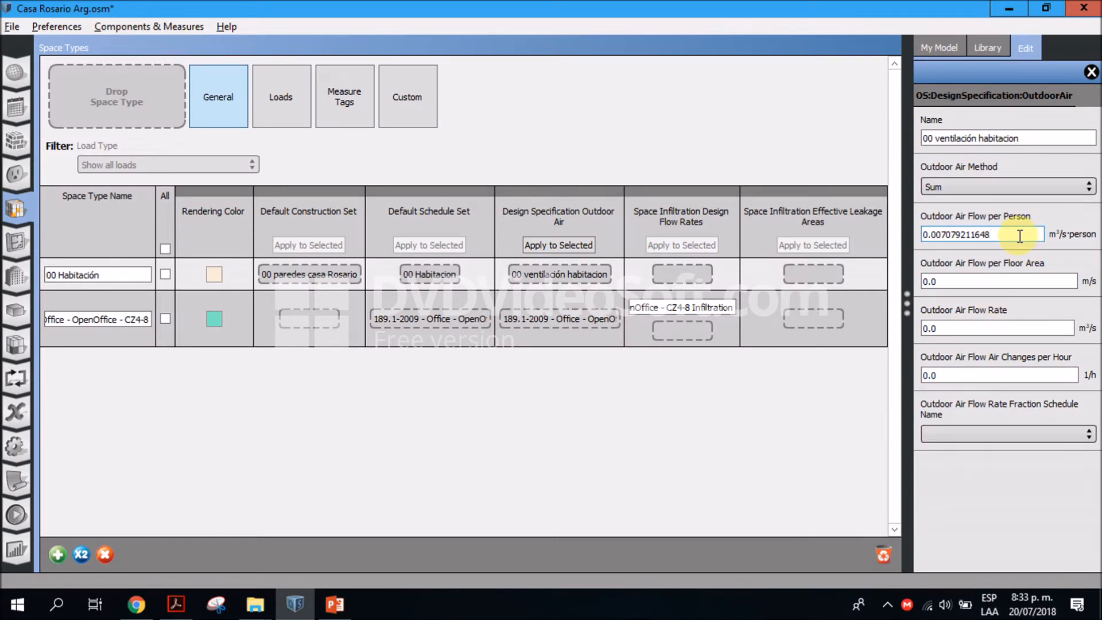
{"action": "left_click", "coordinate": [1022, 286]}
{"action": "key", "text": "BackSpace"}
{"action": "type", "text": "5"}
{"action": "left_click_drag", "start_coordinate": [948, 234], "coordinate": [1028, 236]}
{"action": "key", "text": "BackSpace"}
{"action": "key", "text": "BackSpace"}
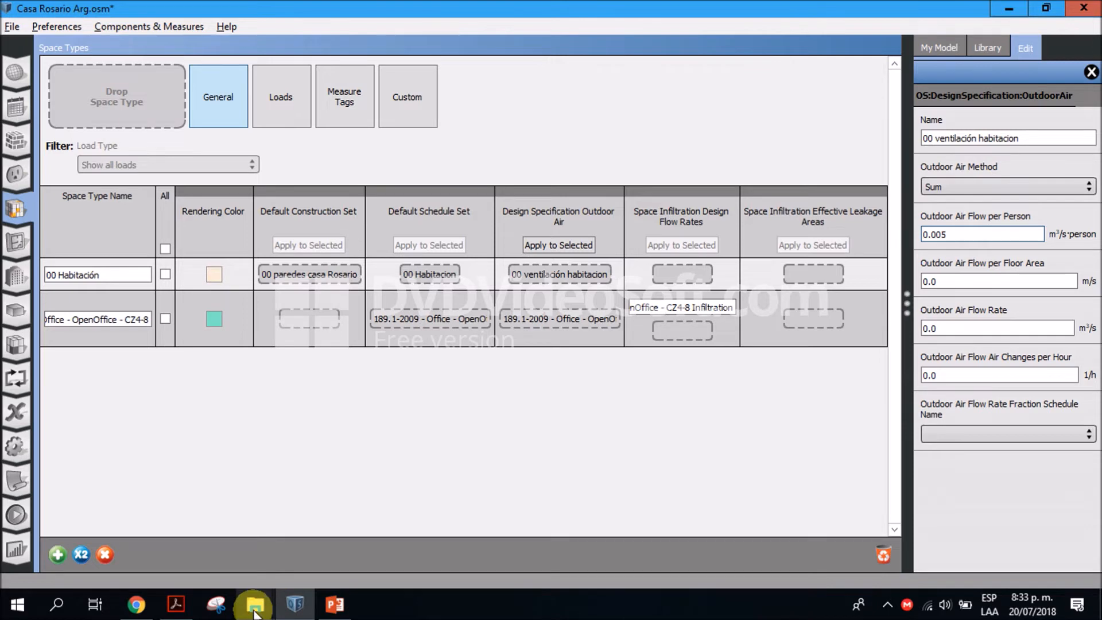
Open the ASHRAE-2007 PDF from the Doc. Base folder inside the MEGA folder.
{"action": "key", "text": "super+e"}
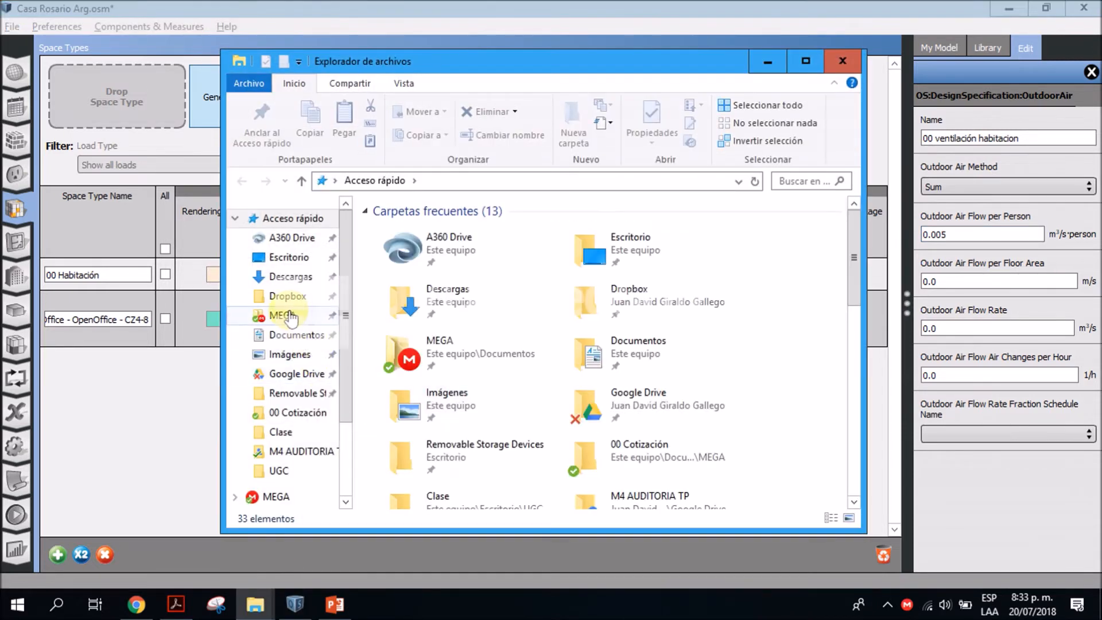
{"action": "left_click", "coordinate": [290, 316]}
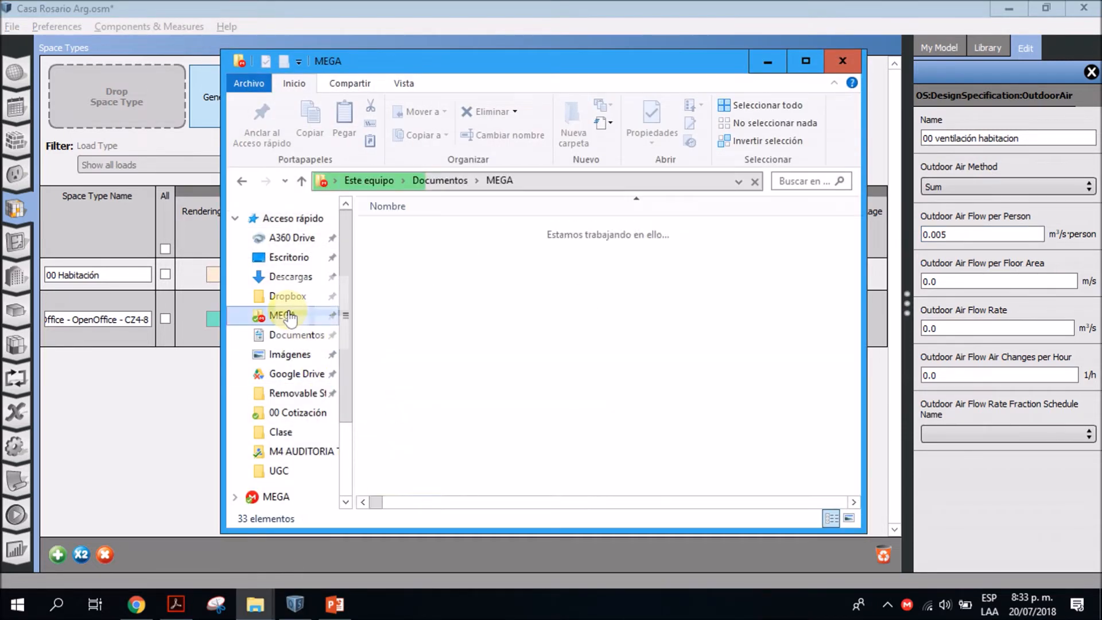
{"action": "left_click", "coordinate": [425, 349]}
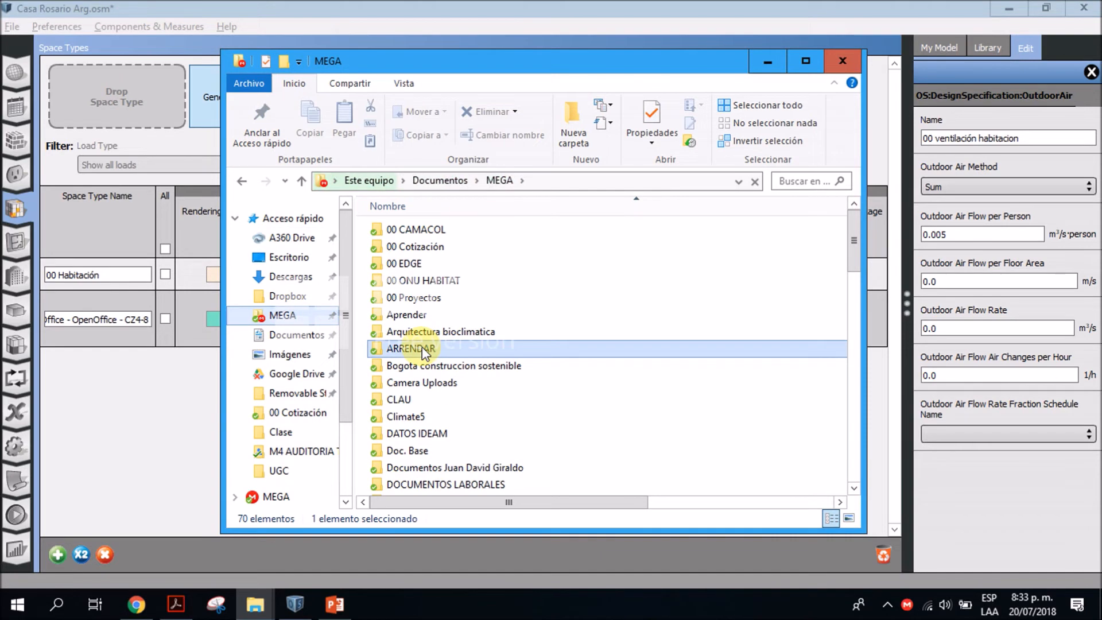
{"action": "double_click", "coordinate": [411, 451]}
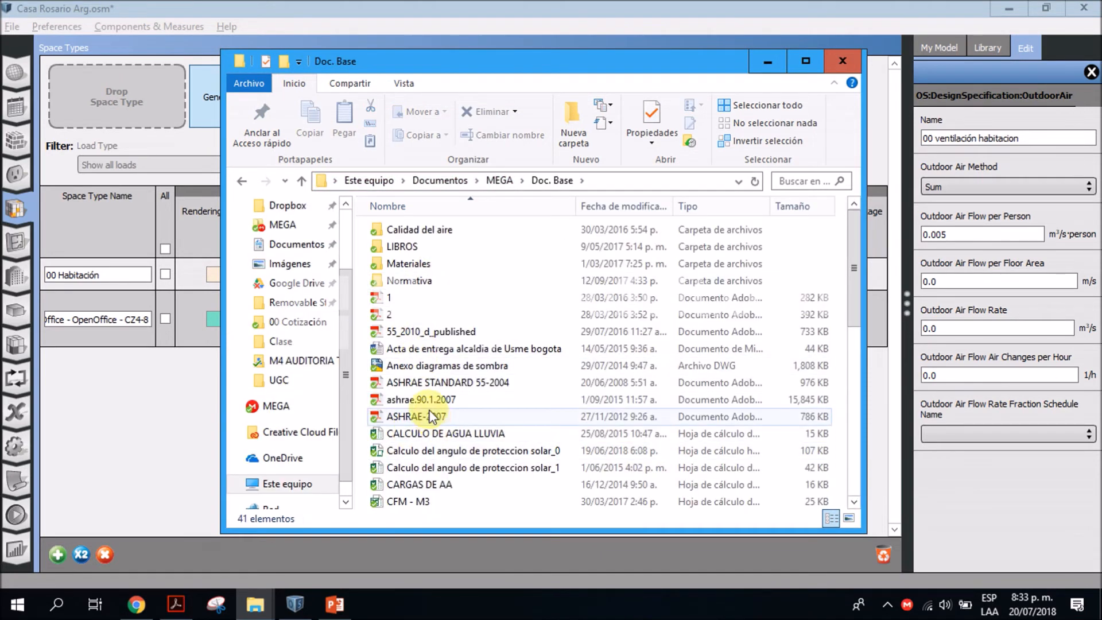
{"action": "left_click", "coordinate": [432, 416]}
{"action": "double_click", "coordinate": [431, 417]}
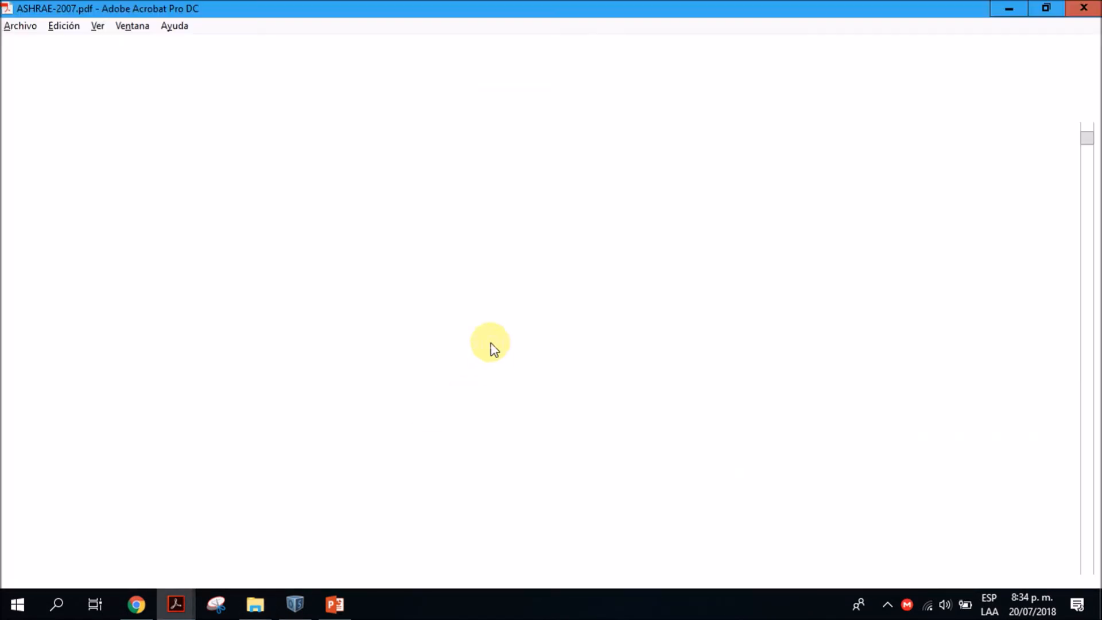
Examine the minimum ventilation rates per person and per area in Table 6-1, including the Residential category.
{"action": "scroll", "coordinate": [465, 339], "scroll_direction": "down", "scroll_amount": 8}
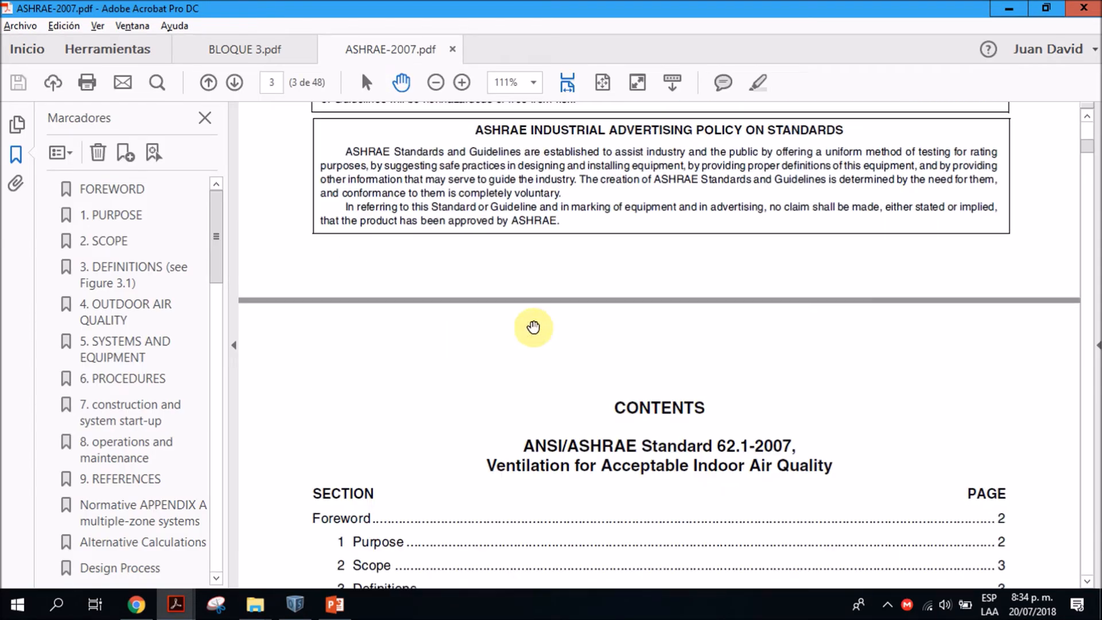
{"action": "left_click_drag", "start_coordinate": [1084, 147], "coordinate": [1083, 272]}
{"action": "scroll", "coordinate": [503, 241], "scroll_direction": "down", "scroll_amount": 1}
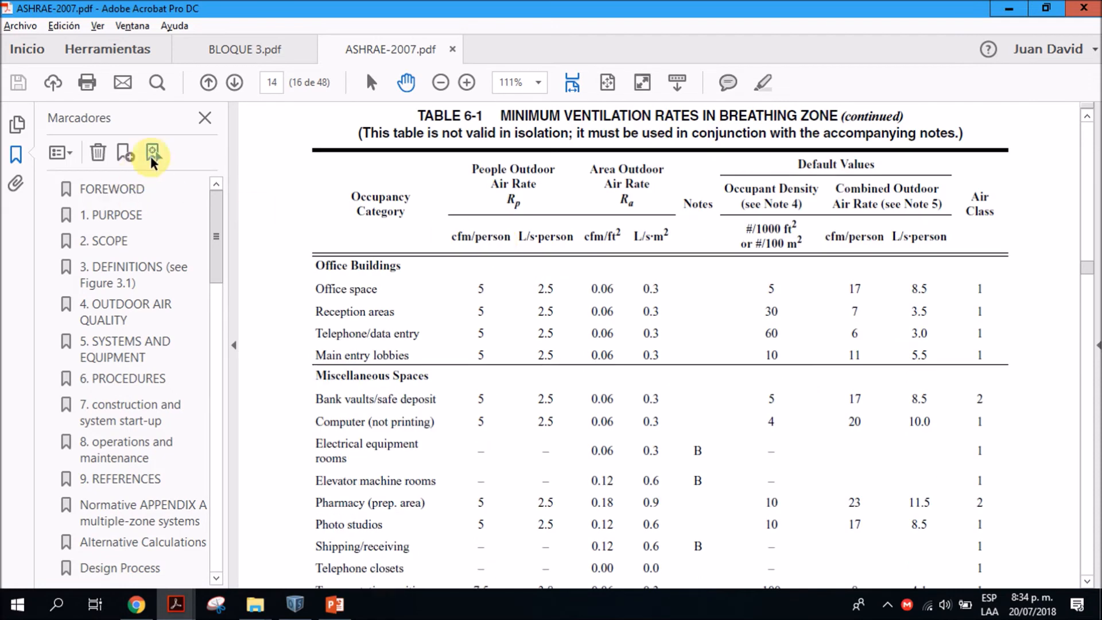
{"action": "left_click", "coordinate": [204, 119]}
{"action": "scroll", "coordinate": [322, 270], "scroll_direction": "up", "scroll_amount": 2}
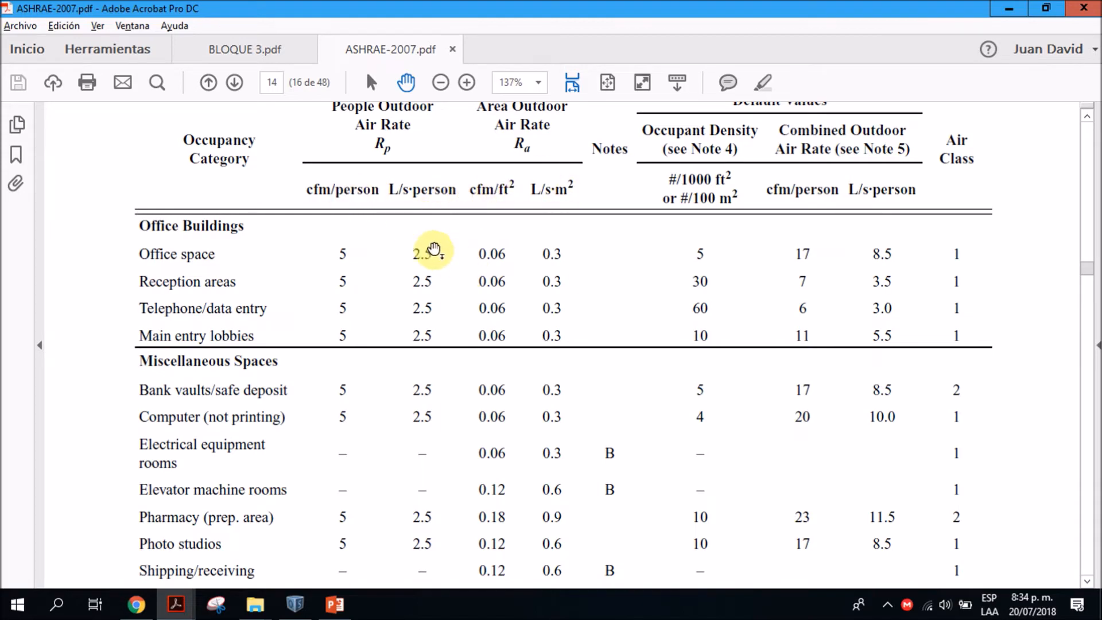
{"action": "scroll", "coordinate": [370, 288], "scroll_direction": "down", "scroll_amount": 5}
{"action": "scroll", "coordinate": [371, 288], "scroll_direction": "down", "scroll_amount": 10}
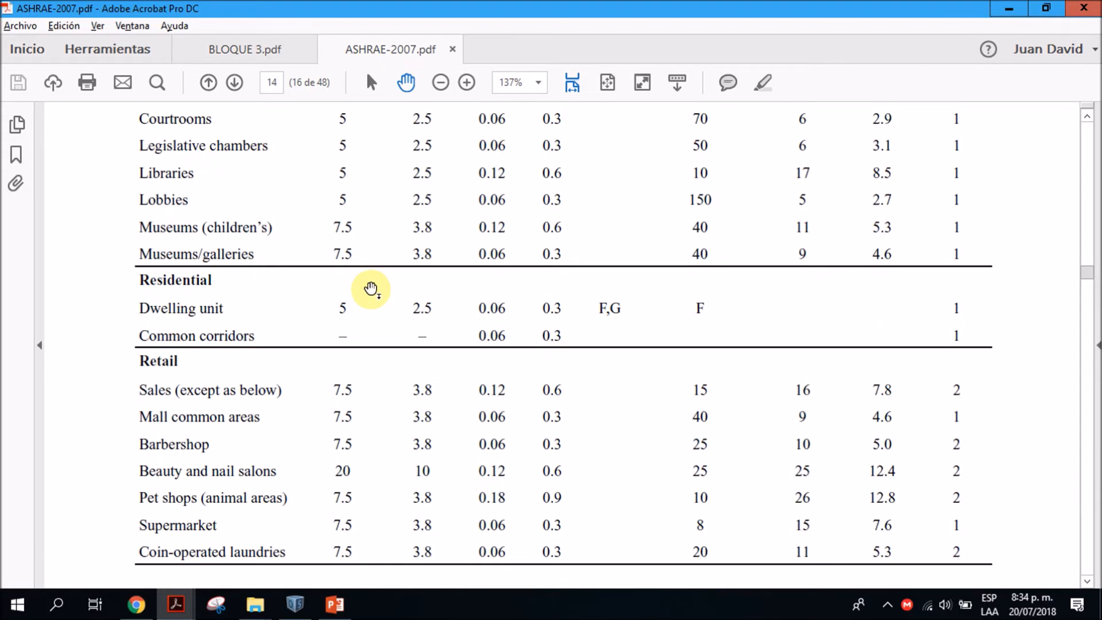
{"action": "scroll", "coordinate": [436, 345], "scroll_direction": "down", "scroll_amount": 6}
{"action": "scroll", "coordinate": [445, 356], "scroll_direction": "up", "scroll_amount": 10}
{"action": "scroll", "coordinate": [491, 370], "scroll_direction": "up", "scroll_amount": 9}
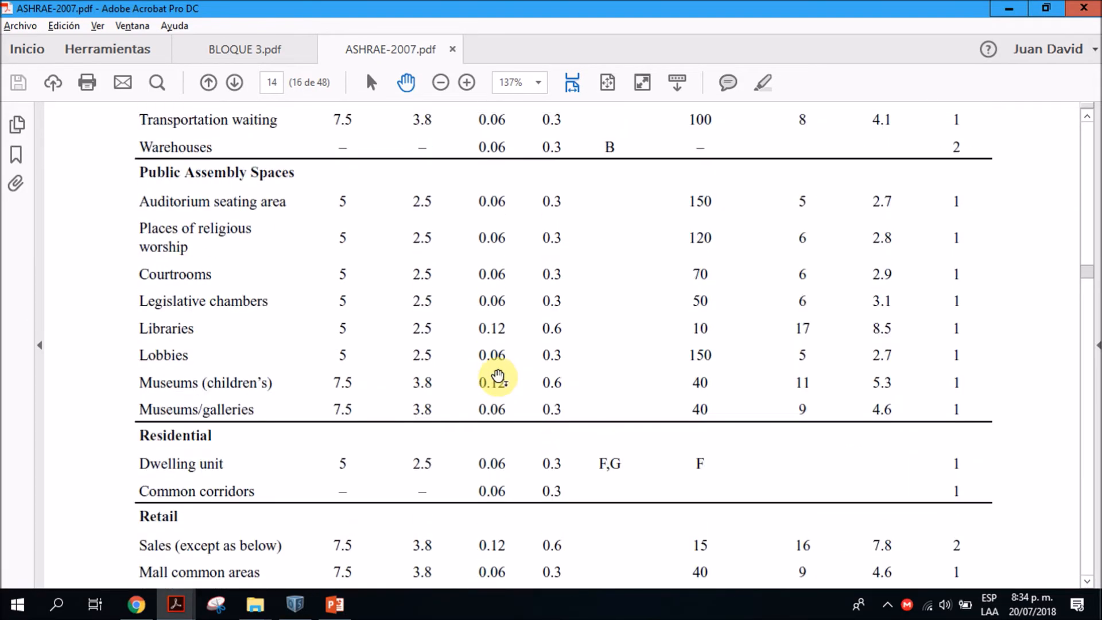
{"action": "scroll", "coordinate": [498, 376], "scroll_direction": "up", "scroll_amount": 3}
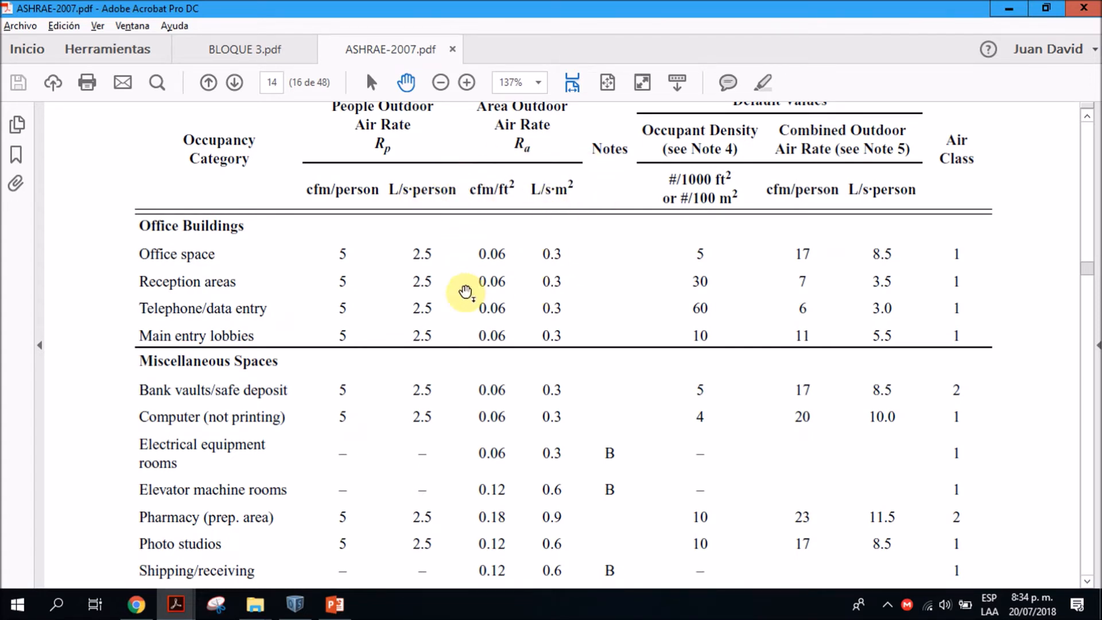
Return to OpenStudio and set the outdoor air flow per floor area, flow rate and air changes per hour of 00 ventilación habitacion to 0.
{"action": "left_click", "coordinate": [296, 606]}
{"action": "left_click", "coordinate": [959, 235]}
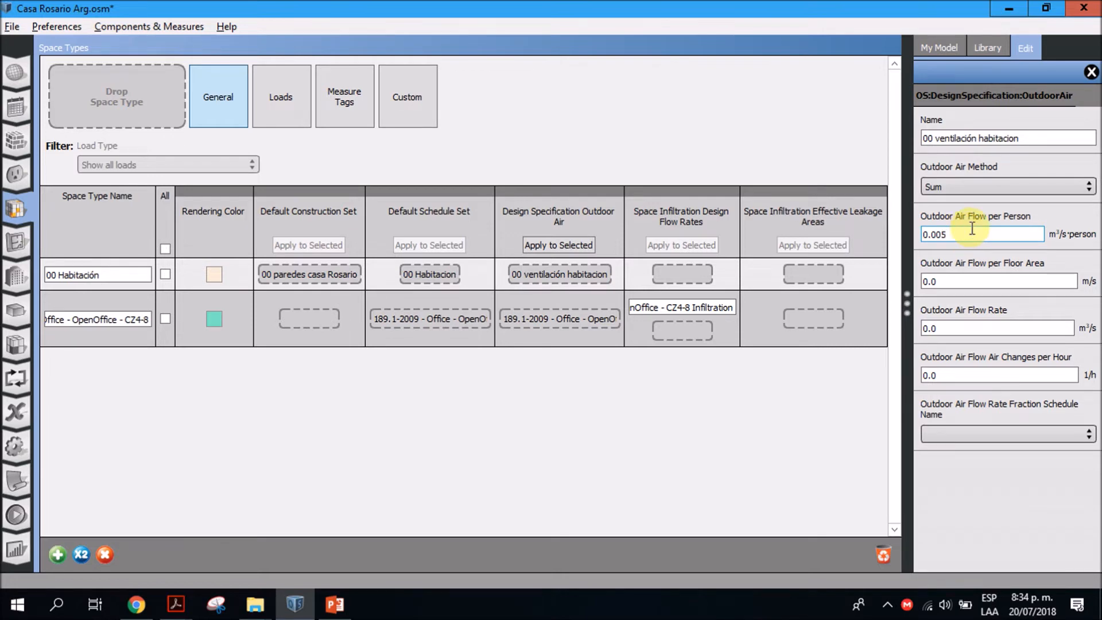
{"action": "left_click", "coordinate": [953, 279]}
{"action": "left_click", "coordinate": [958, 327]}
{"action": "left_click", "coordinate": [945, 374]}
{"action": "left_click", "coordinate": [976, 285]}
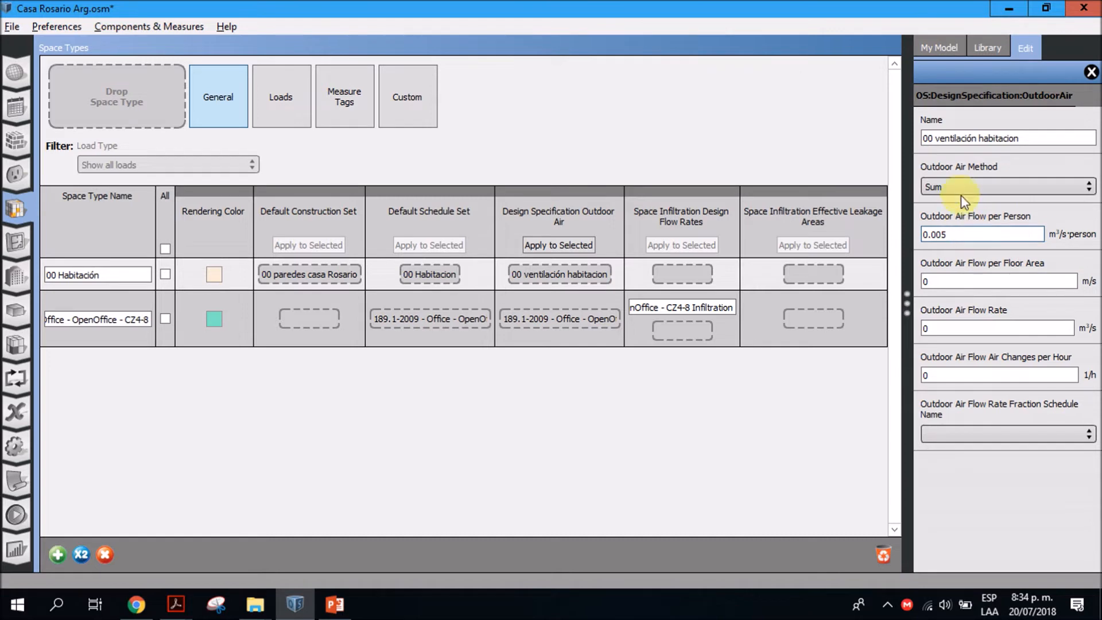
{"action": "left_click", "coordinate": [946, 280]}
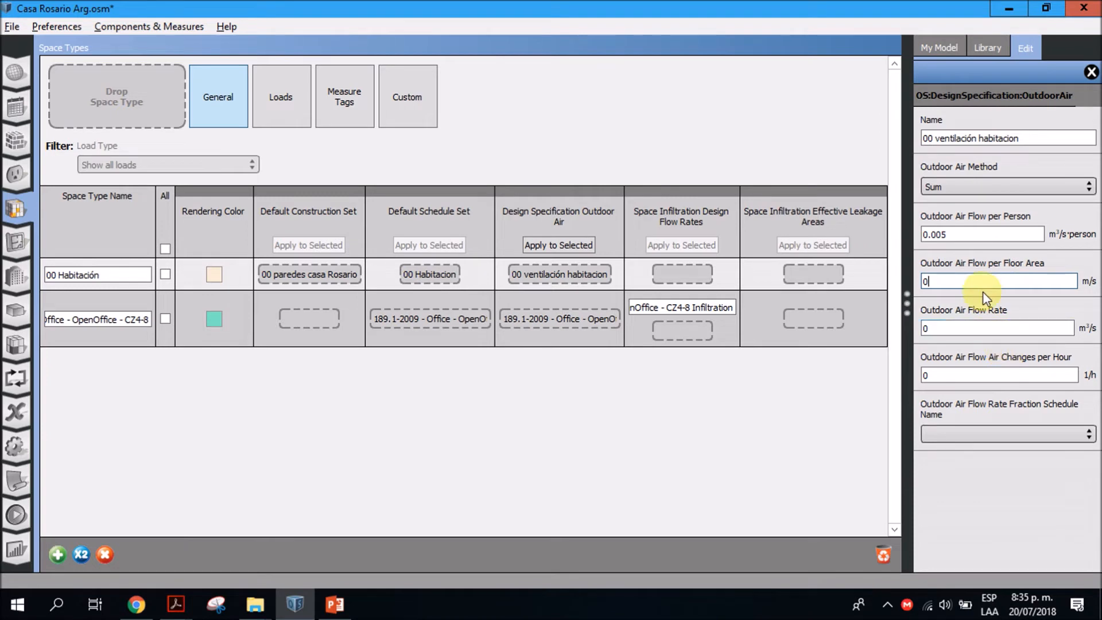
Check the schedules available for the outdoor air flow rate fraction and open the 00 ventilacion schedule with its run period profiles.
{"action": "left_click", "coordinate": [958, 441]}
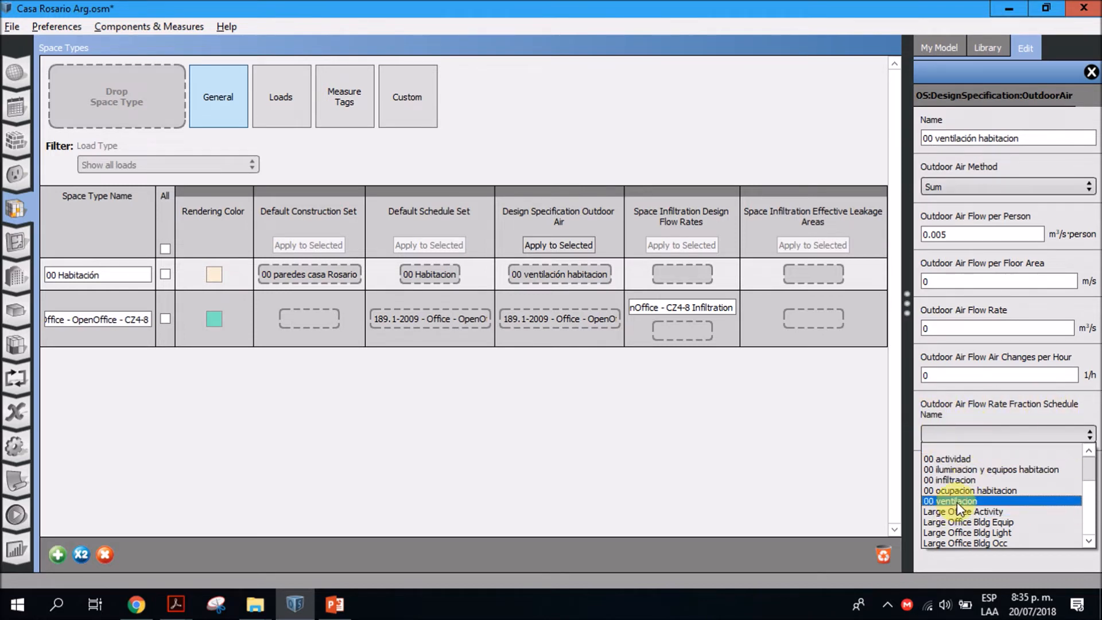
{"action": "left_click", "coordinate": [948, 402]}
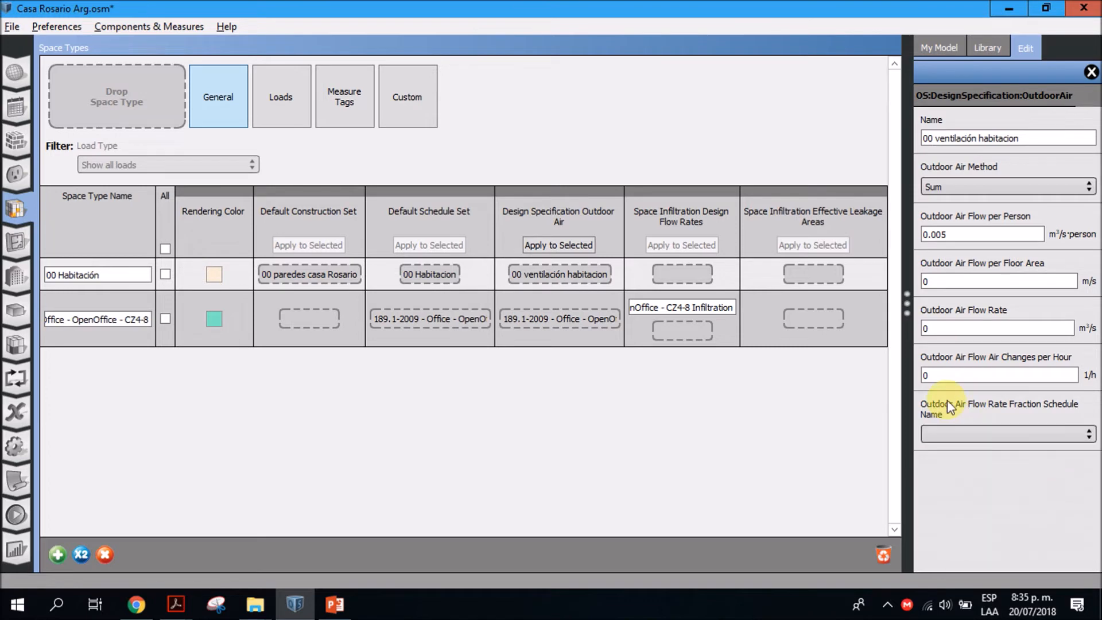
{"action": "left_click", "coordinate": [20, 105]}
{"action": "left_click", "coordinate": [87, 87]}
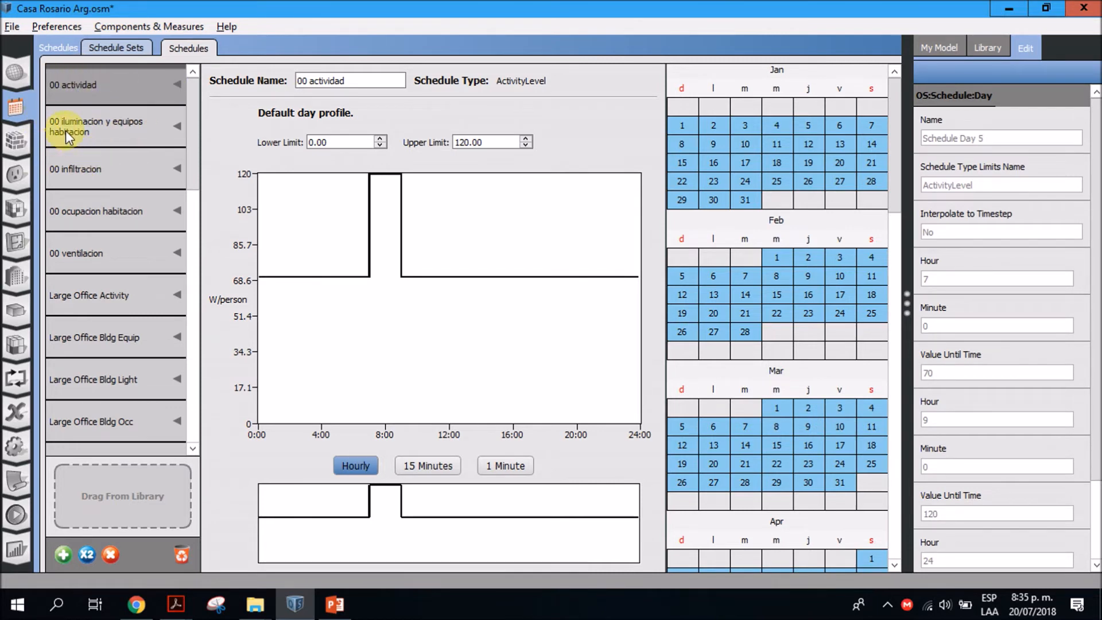
{"action": "left_click", "coordinate": [89, 252]}
{"action": "scroll", "coordinate": [106, 234], "scroll_direction": "down", "scroll_amount": 1}
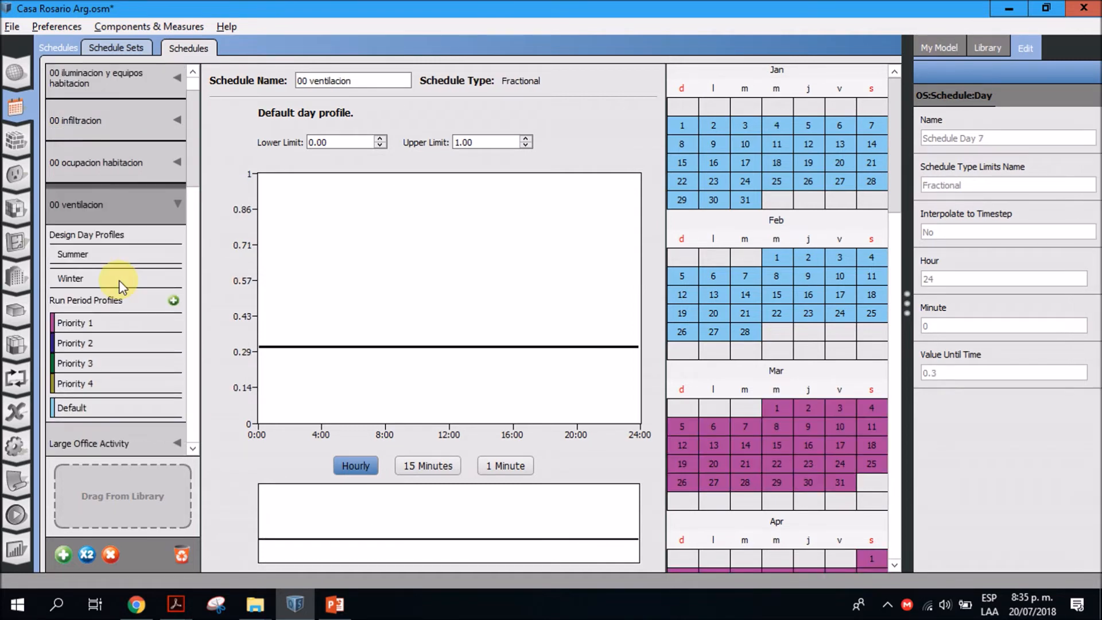
{"action": "scroll", "coordinate": [118, 286], "scroll_direction": "down", "scroll_amount": 1}
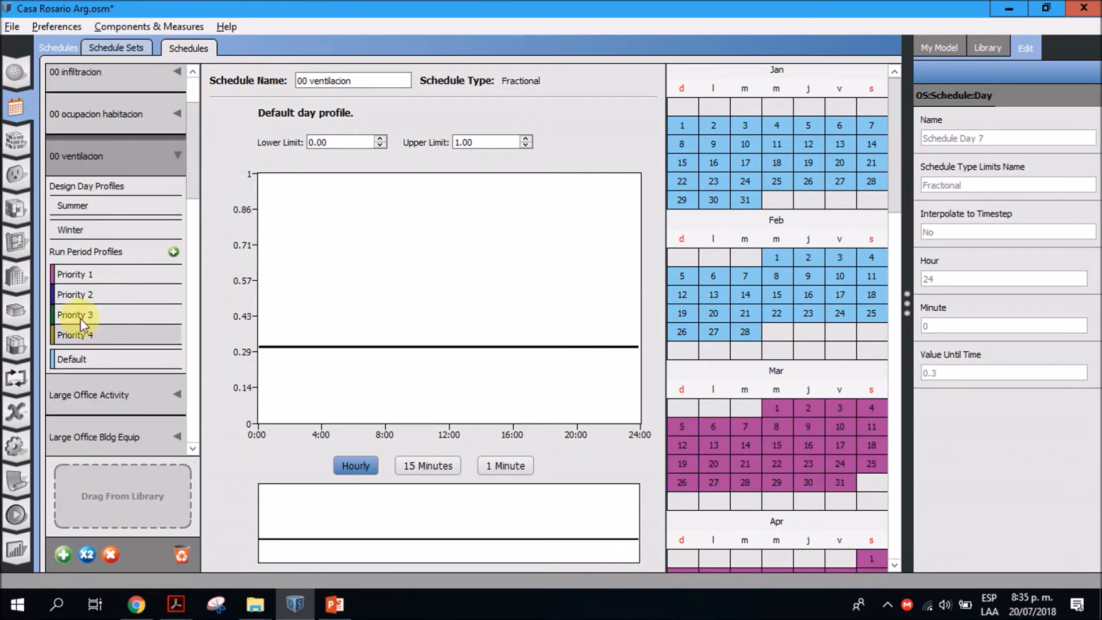
Compare the hourly profiles of Priority 1 to Priority 4 in the 00 ventilacion schedule.
{"action": "left_click", "coordinate": [97, 277]}
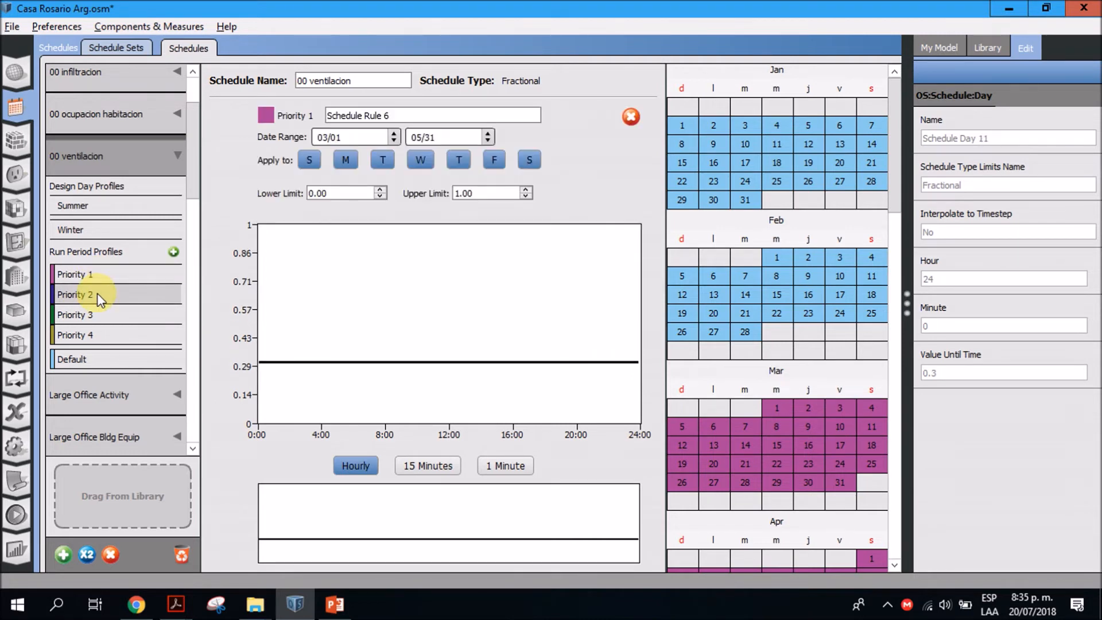
{"action": "left_click", "coordinate": [95, 295]}
{"action": "left_click", "coordinate": [93, 316]}
{"action": "left_click", "coordinate": [95, 335]}
{"action": "left_click", "coordinate": [93, 275]}
{"action": "left_click", "coordinate": [97, 295]}
{"action": "left_click", "coordinate": [101, 323]}
{"action": "left_click", "coordinate": [101, 335]}
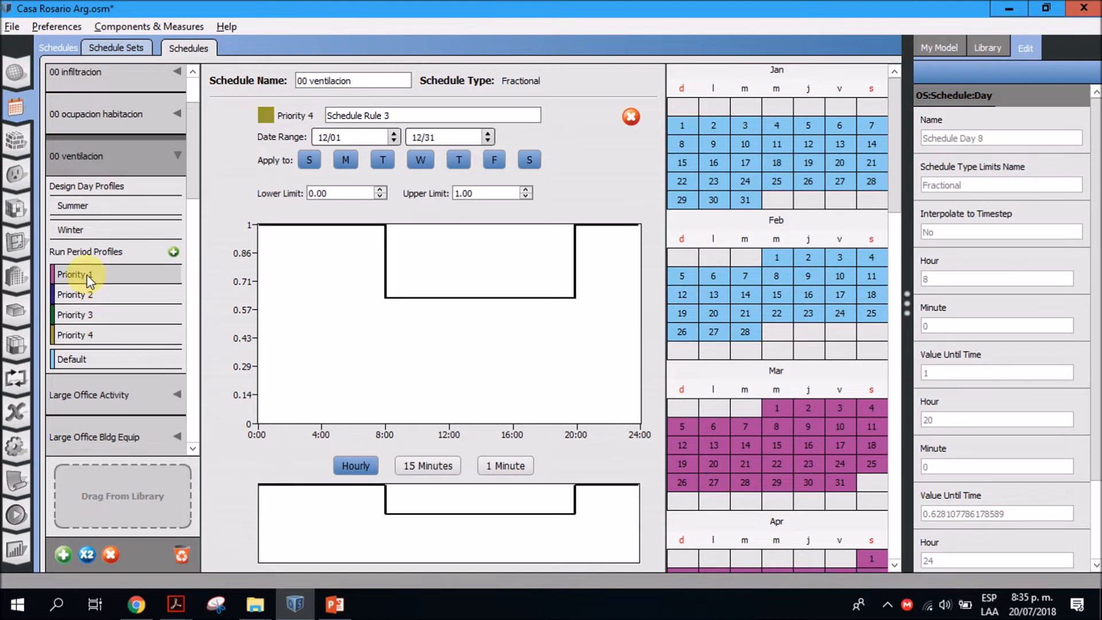
{"action": "left_click", "coordinate": [88, 274]}
{"action": "left_click", "coordinate": [86, 296]}
{"action": "left_click", "coordinate": [88, 314]}
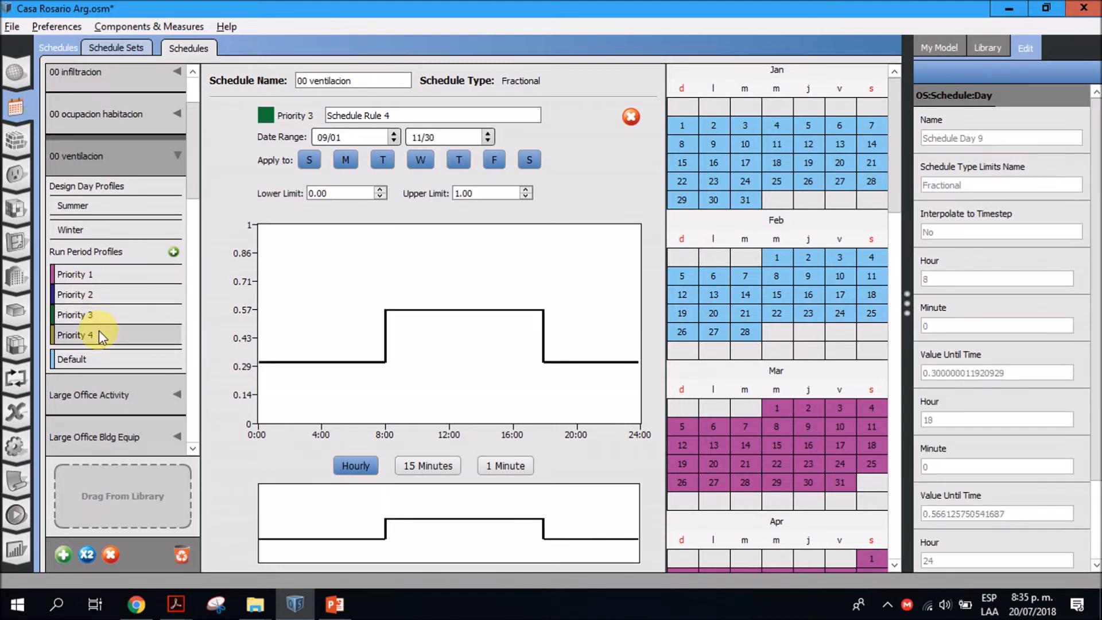
{"action": "left_click", "coordinate": [99, 334]}
{"action": "left_click", "coordinate": [91, 298]}
{"action": "left_click", "coordinate": [92, 313]}
{"action": "left_click", "coordinate": [93, 335]}
Review the date ranges of the 00 ventilacion priority profiles and their distribution across the yearly calendar.
{"action": "left_click", "coordinate": [326, 136]}
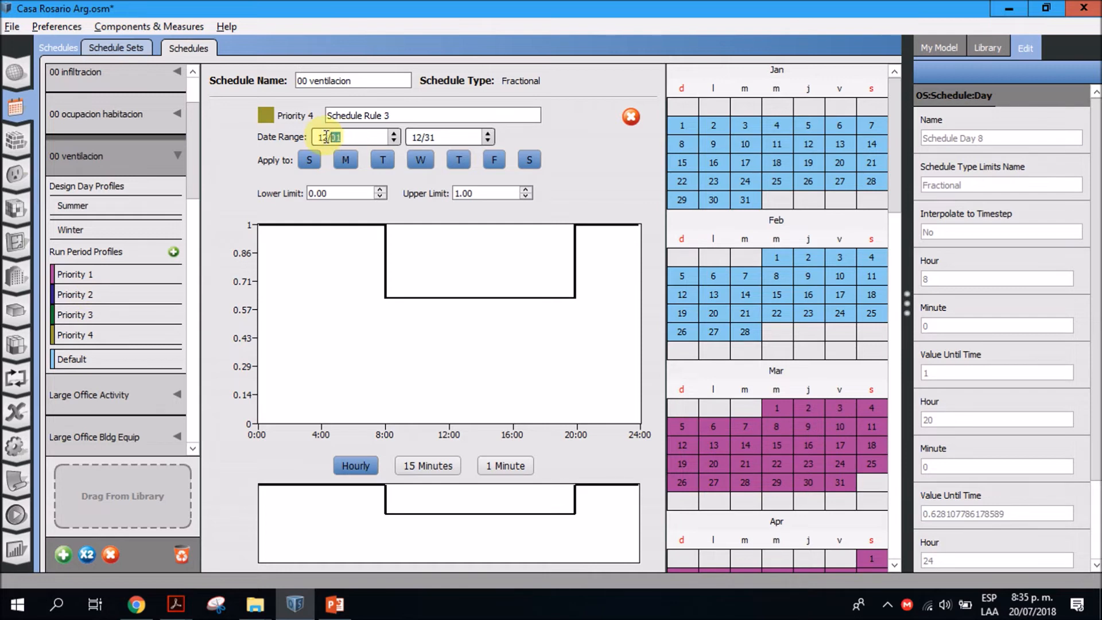
{"action": "left_click", "coordinate": [450, 137]}
{"action": "left_click", "coordinate": [101, 297]}
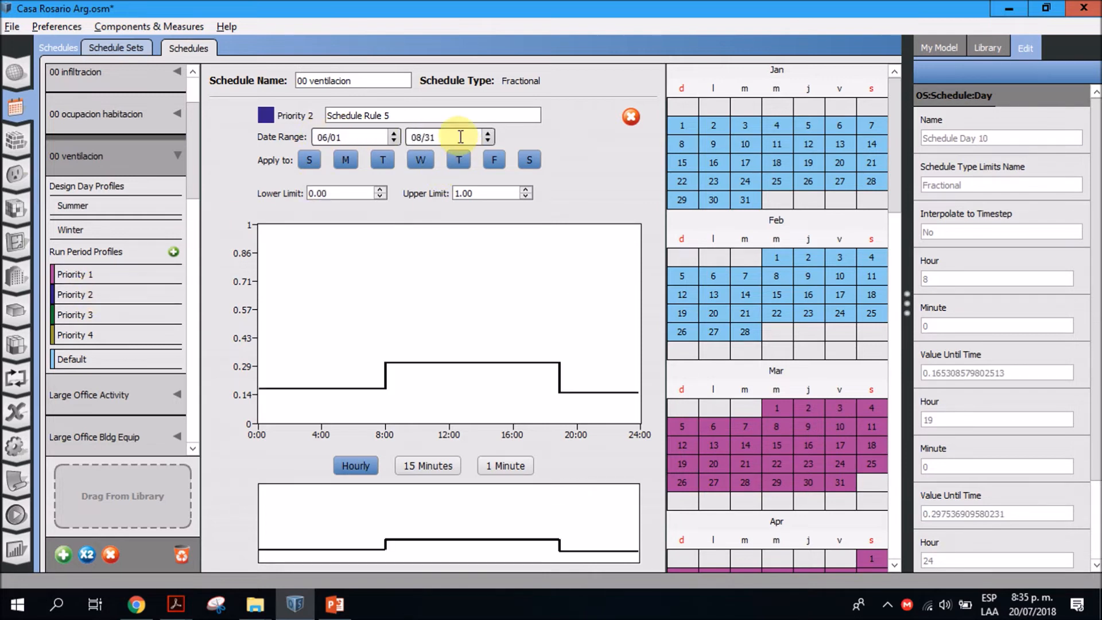
{"action": "left_click", "coordinate": [370, 133]}
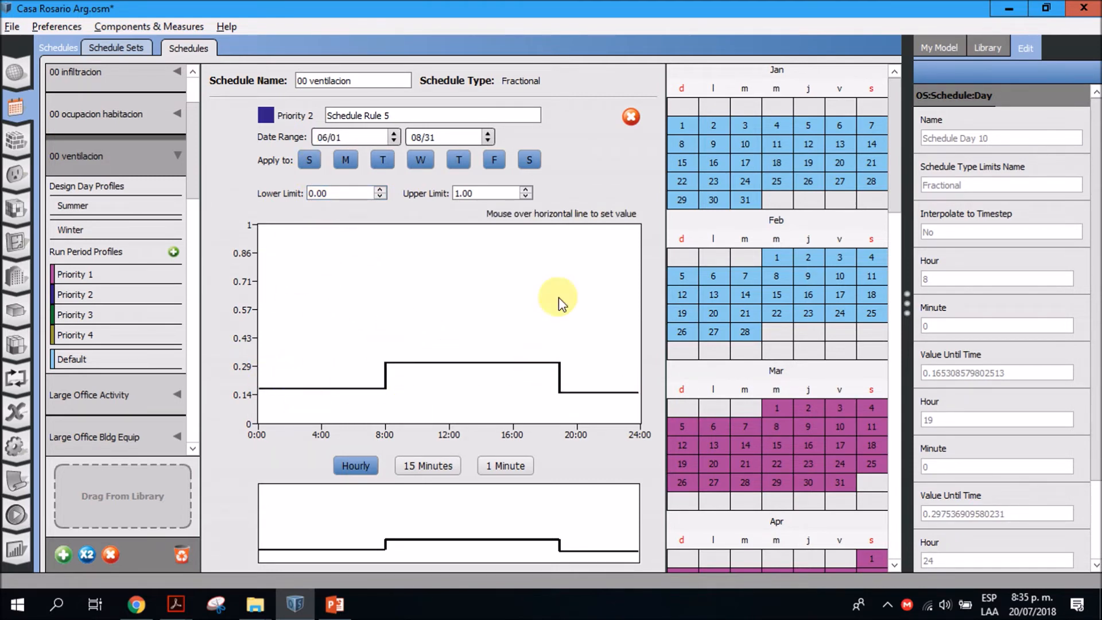
{"action": "left_click", "coordinate": [84, 280]}
{"action": "left_click", "coordinate": [81, 294]}
{"action": "left_click", "coordinate": [81, 315]}
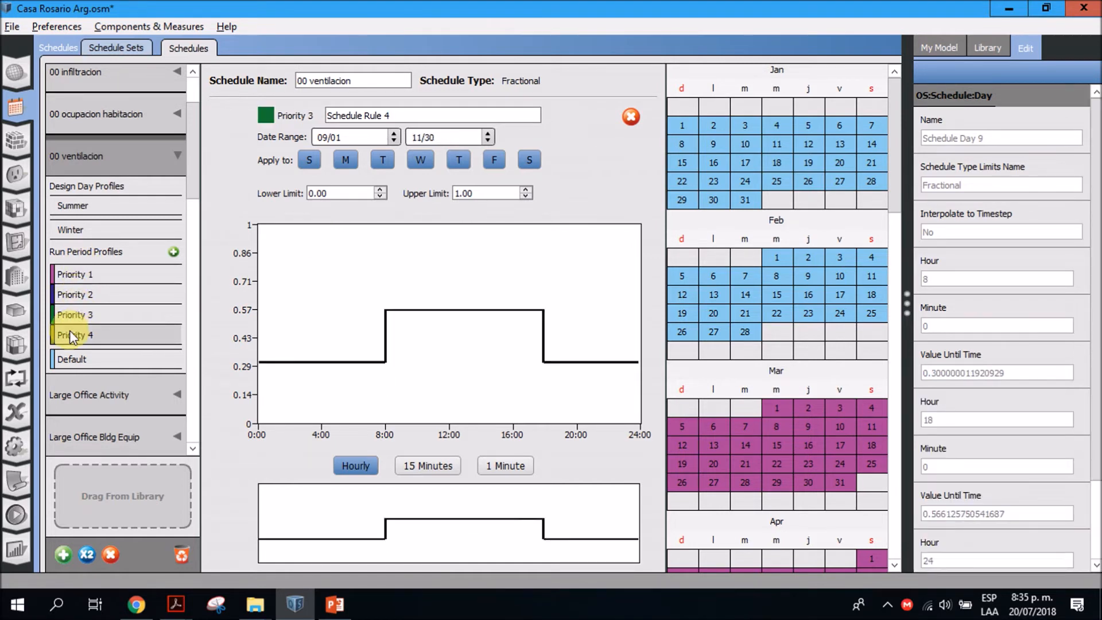
{"action": "left_click", "coordinate": [80, 335]}
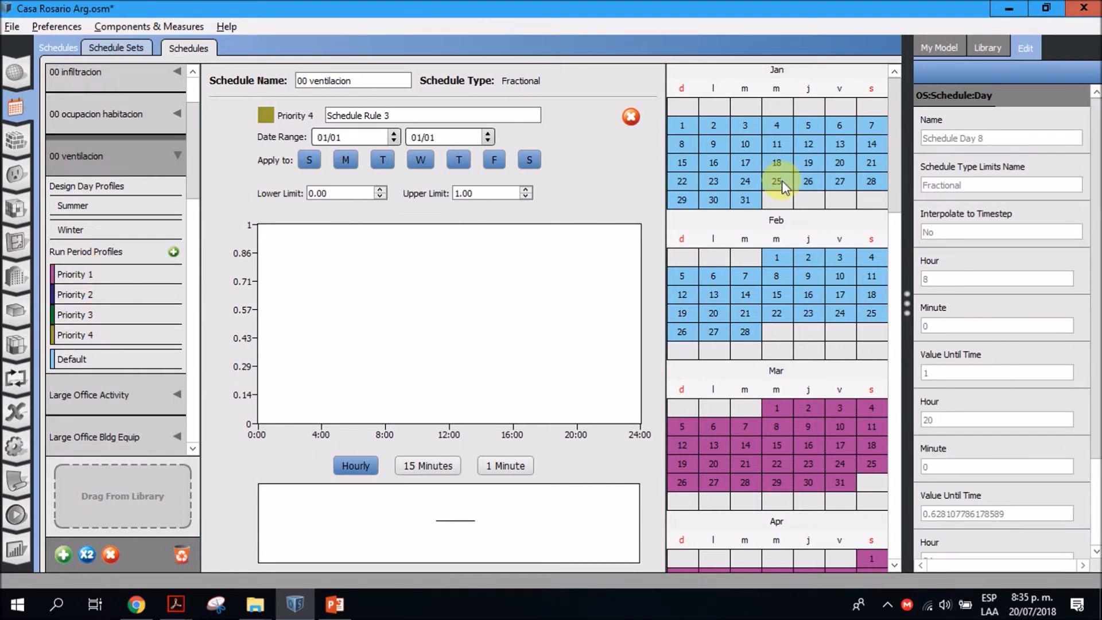
{"action": "left_click_drag", "start_coordinate": [890, 154], "coordinate": [894, 436]}
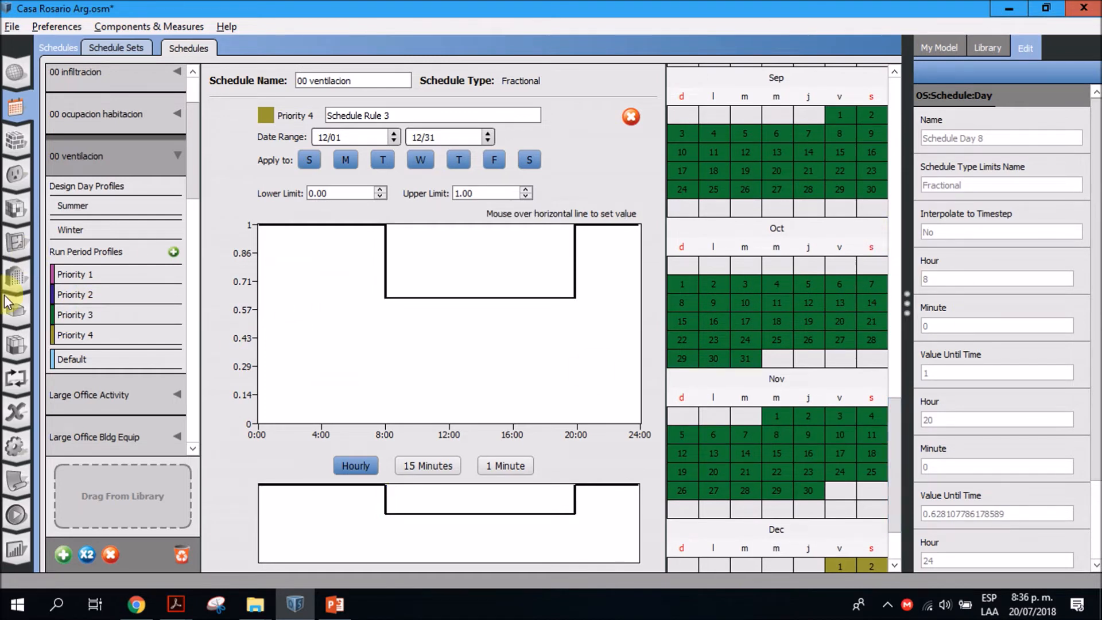
Return to the space types and assign 00 ventilacion as the outdoor air flow rate fraction schedule of 00 ventilación habitacion.
{"action": "mouse_move", "coordinate": [316, 226]}
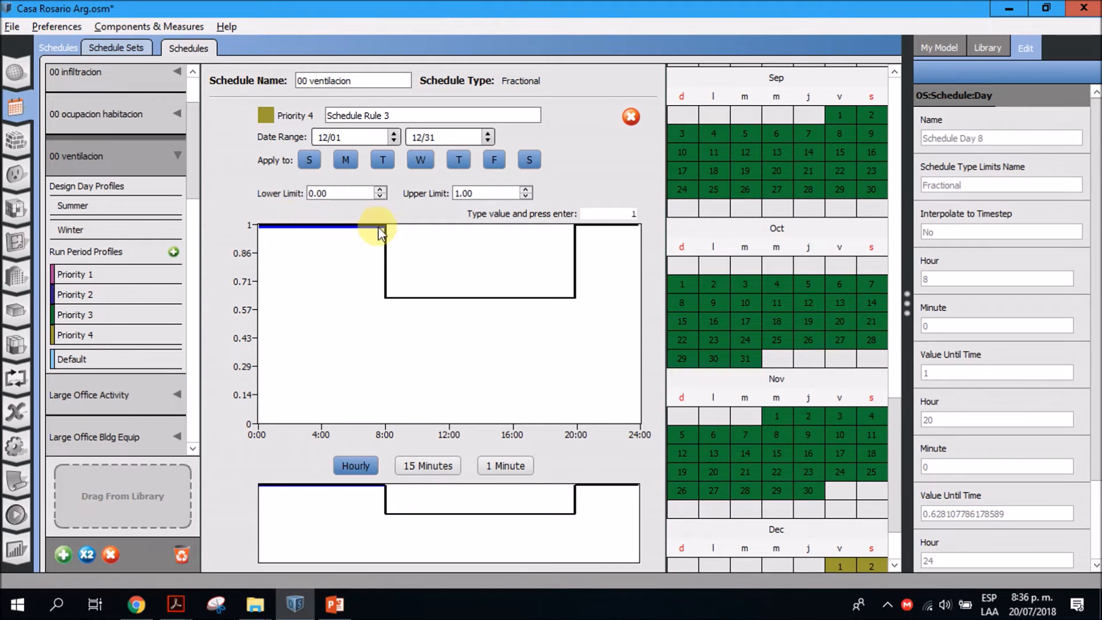
{"action": "left_click", "coordinate": [16, 209]}
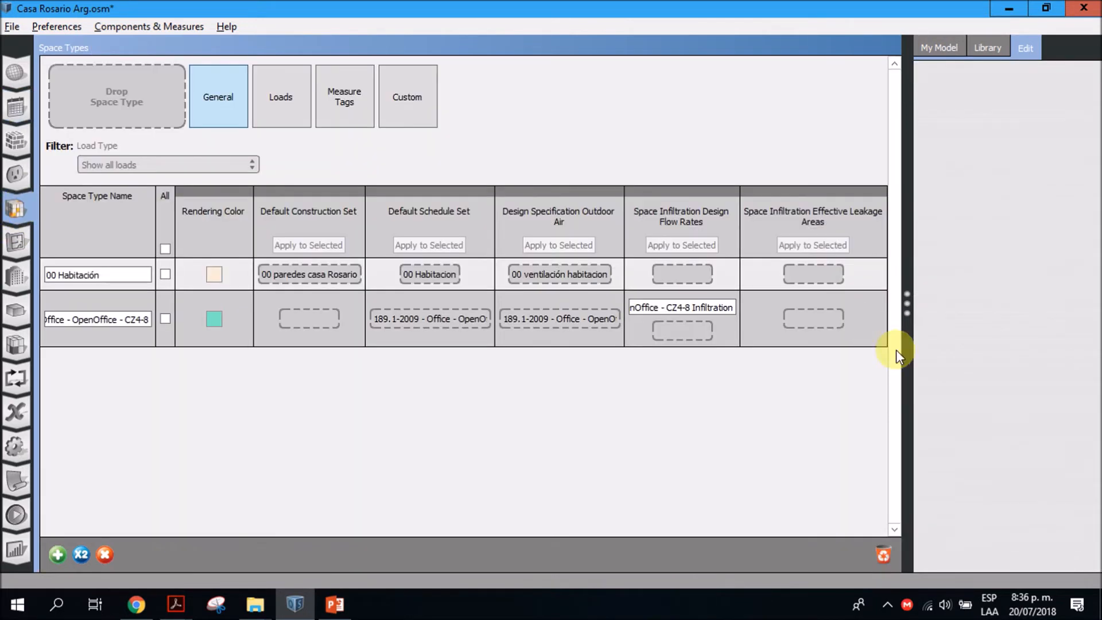
{"action": "left_click", "coordinate": [574, 276]}
{"action": "left_click", "coordinate": [999, 434]}
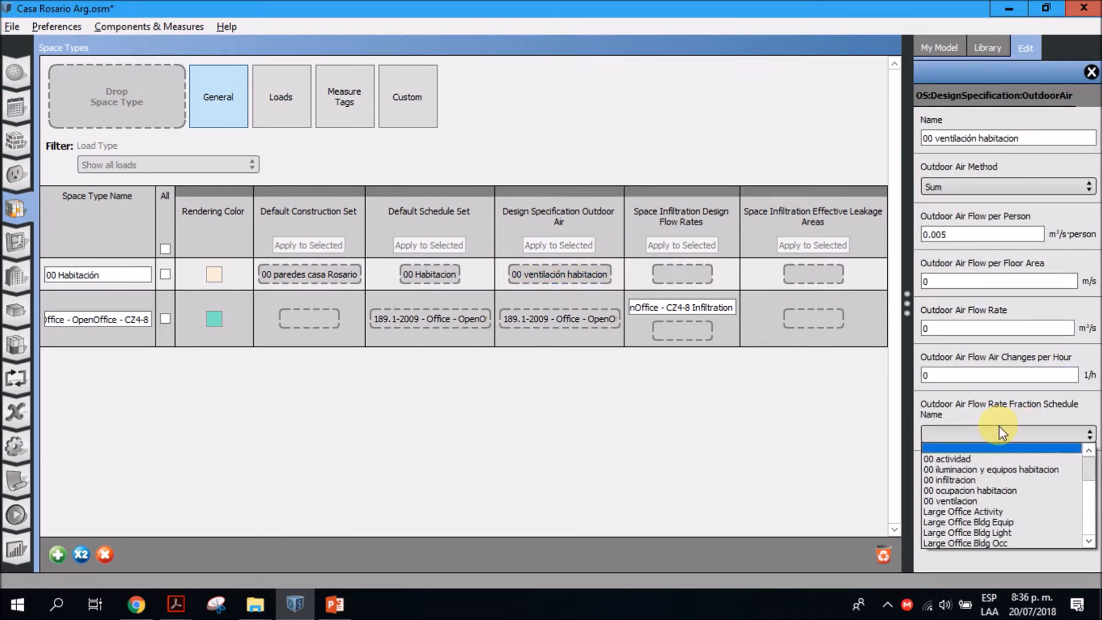
{"action": "left_click", "coordinate": [969, 502]}
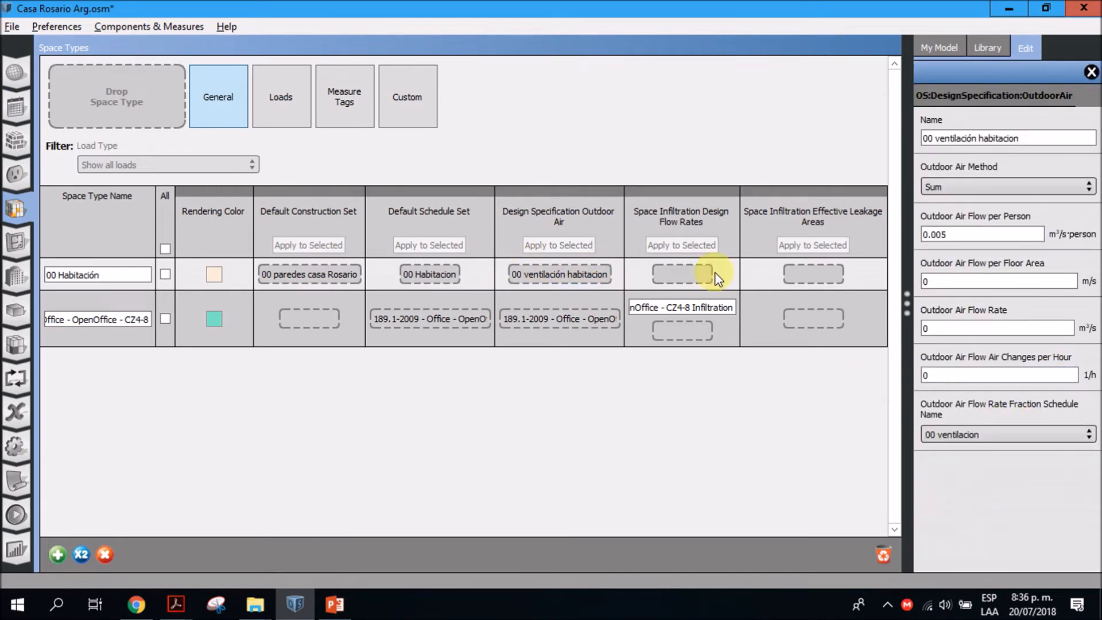
{"action": "left_click", "coordinate": [952, 233]}
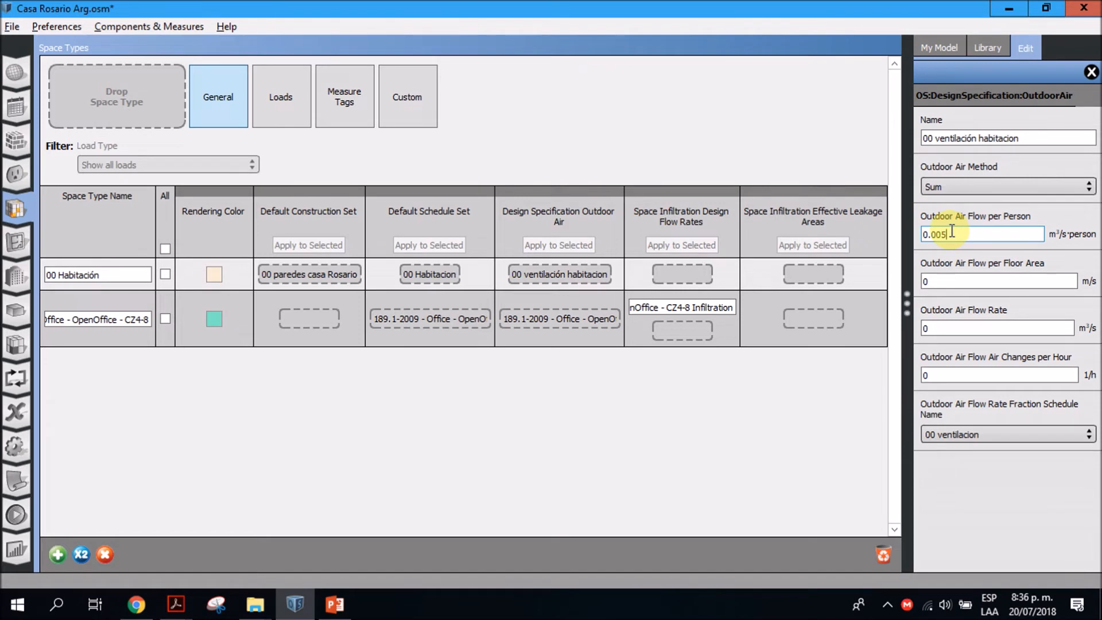
Review the Priority 2 and Priority 3 profiles of the 00 ventilacion schedule, then the outdoor air settings of 00 ventilación habitacion.
{"action": "left_click", "coordinate": [23, 115]}
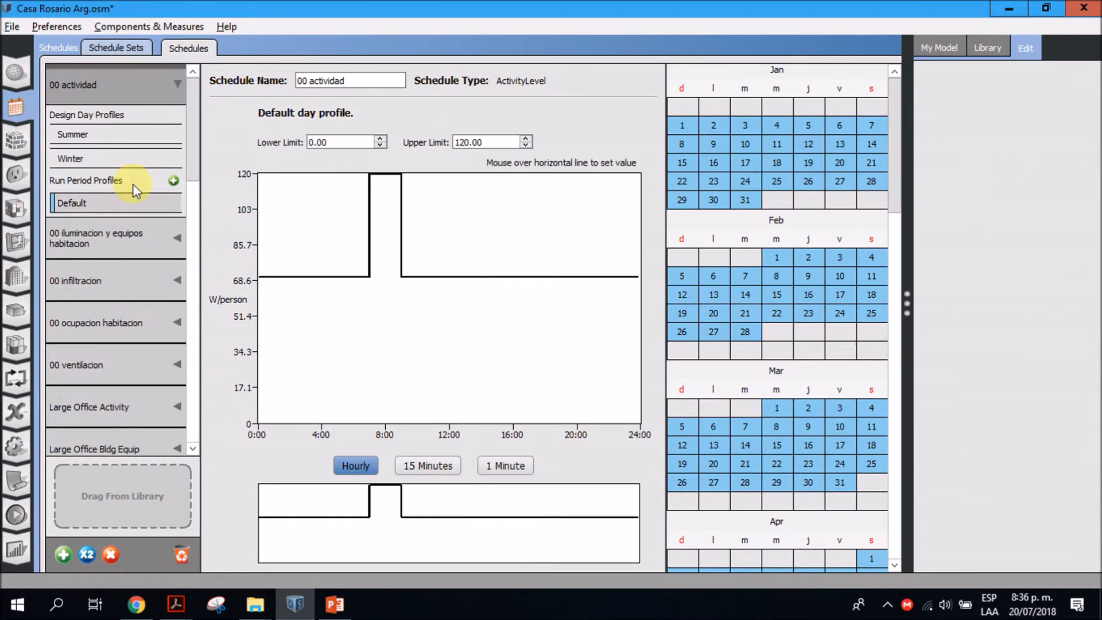
{"action": "left_click", "coordinate": [105, 259]}
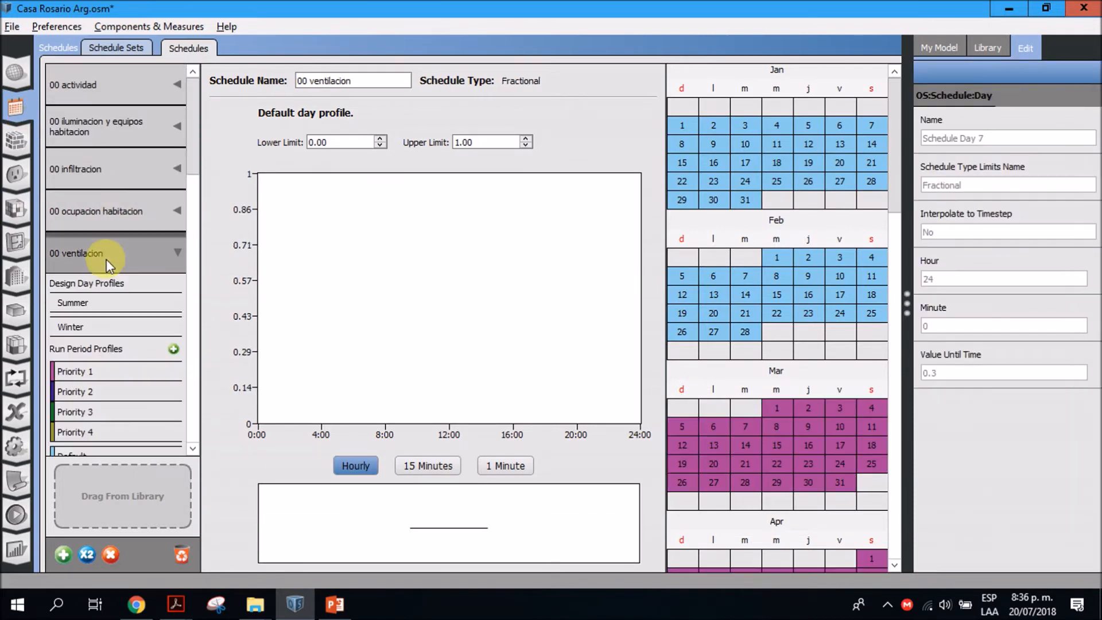
{"action": "left_click", "coordinate": [83, 392]}
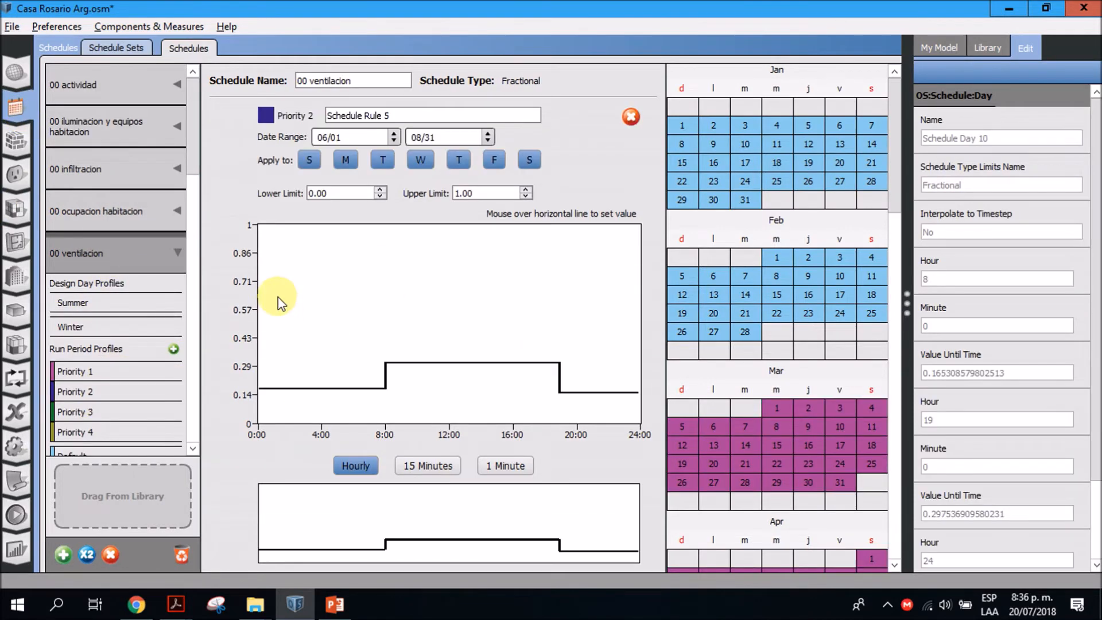
{"action": "left_click", "coordinate": [123, 405]}
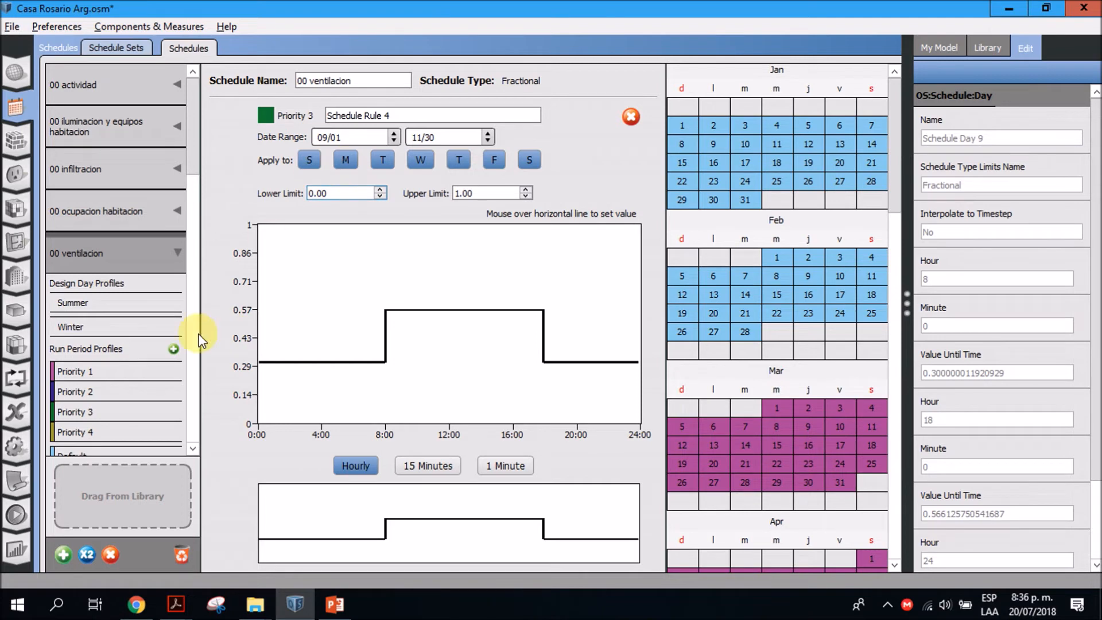
{"action": "left_click", "coordinate": [16, 208]}
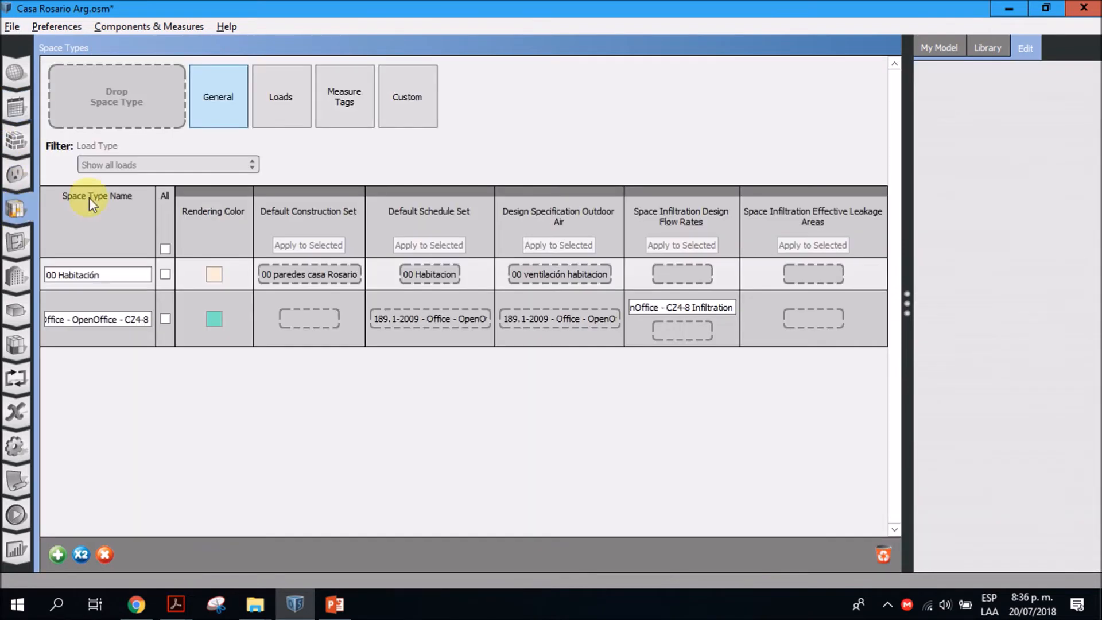
{"action": "left_click", "coordinate": [596, 284]}
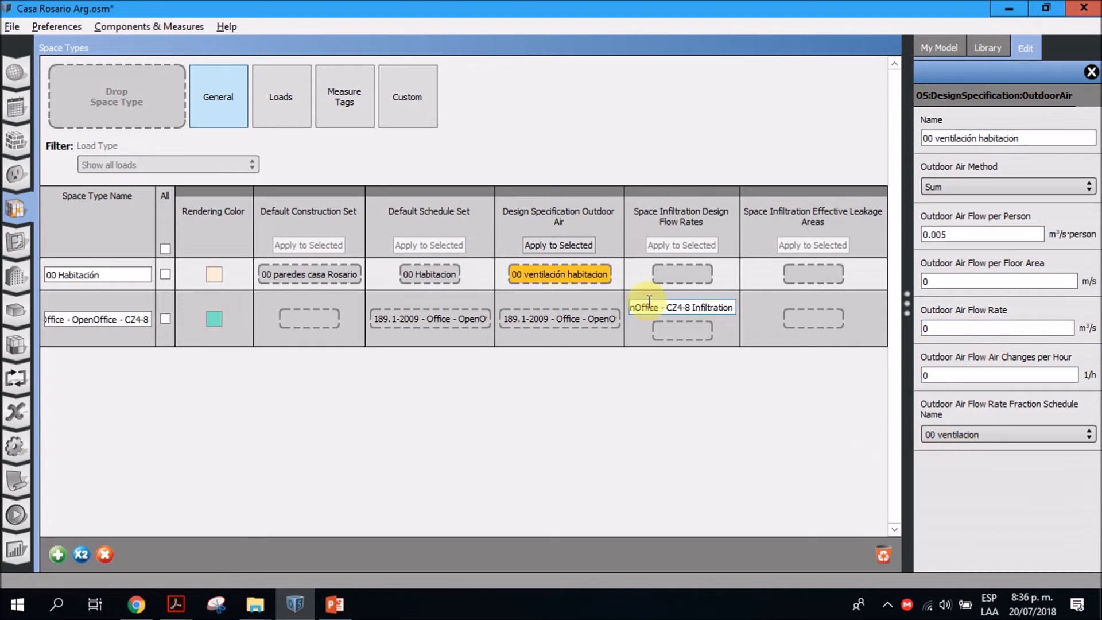
{"action": "left_click", "coordinate": [950, 381]}
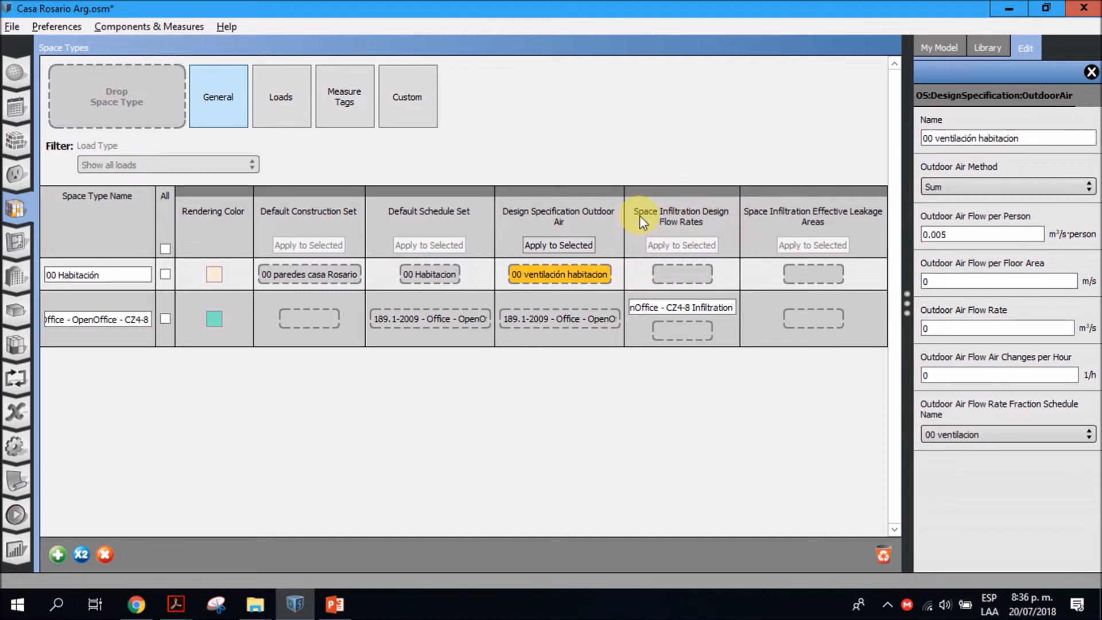
Assign the library's 189.1-2009 - Office - BreakRoom - CZ1-3 Infiltration to 00 Habitación as its space infiltration design flow rate.
{"action": "left_click", "coordinate": [987, 48]}
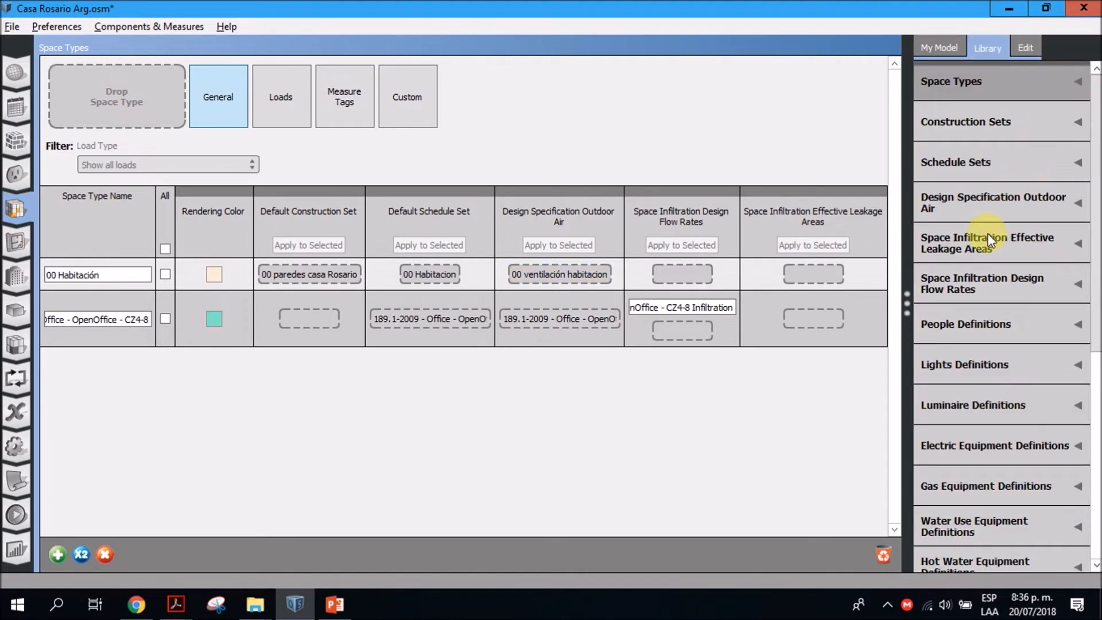
{"action": "left_click", "coordinate": [1040, 287]}
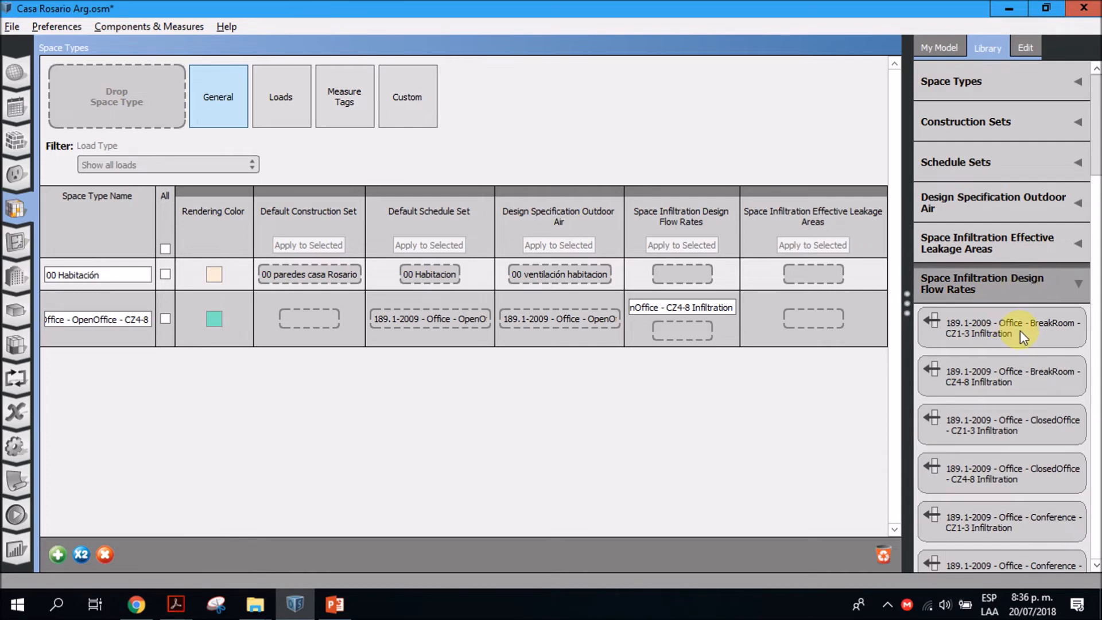
{"action": "left_click_drag", "start_coordinate": [1021, 330], "coordinate": [691, 268]}
{"action": "left_click", "coordinate": [693, 277]}
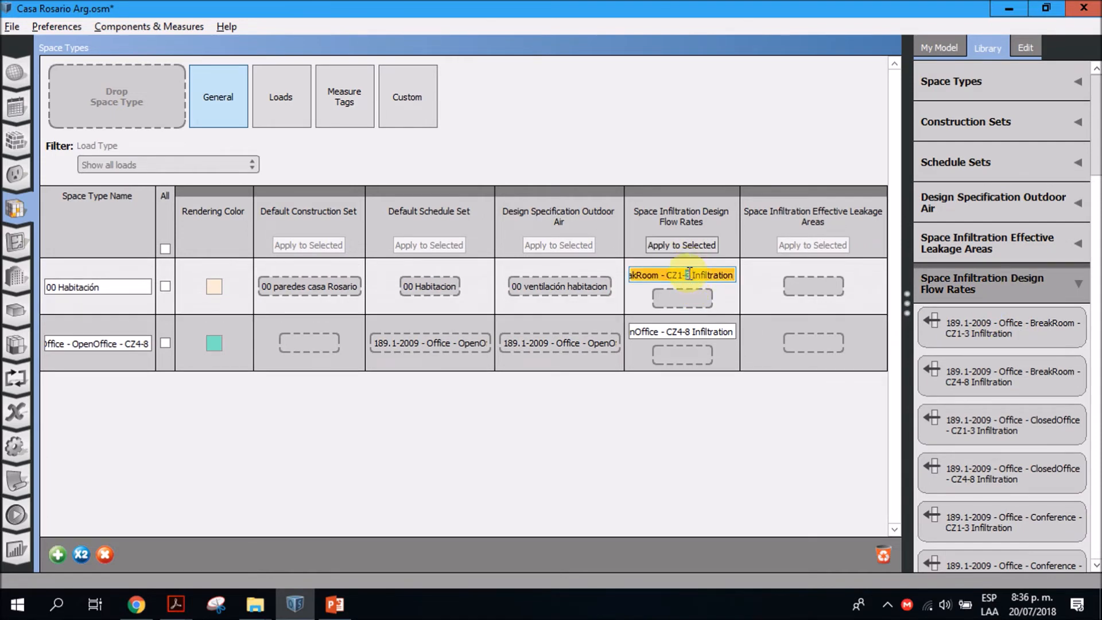
Open the properties of 00 Habitación's infiltration design flow rate and rename it 00 Infiltracion.
{"action": "left_click", "coordinate": [1024, 45]}
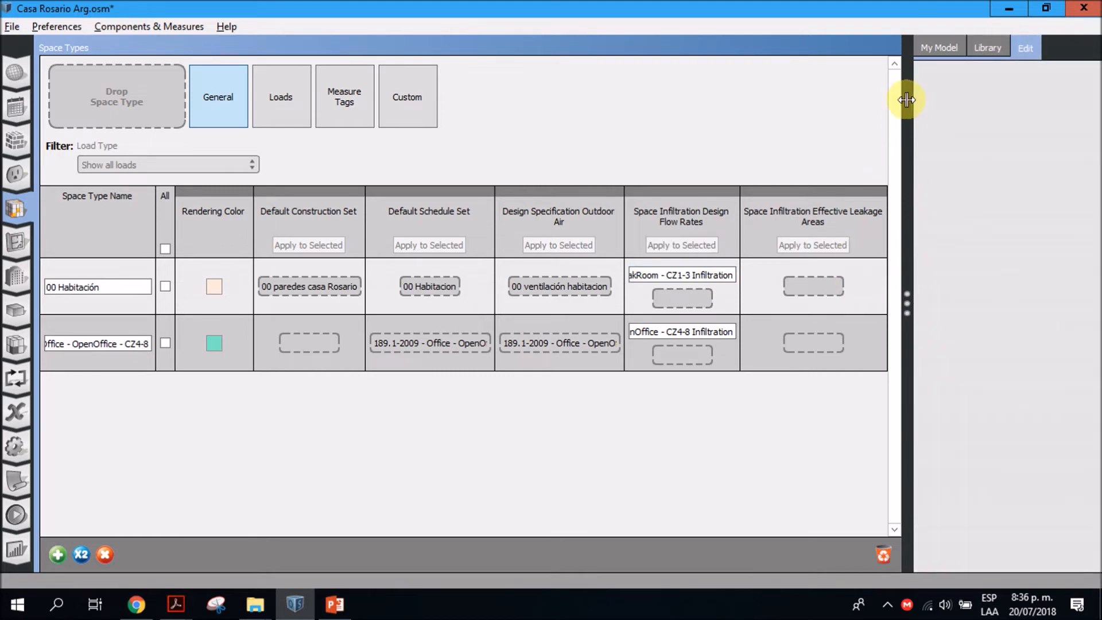
{"action": "left_click", "coordinate": [712, 275]}
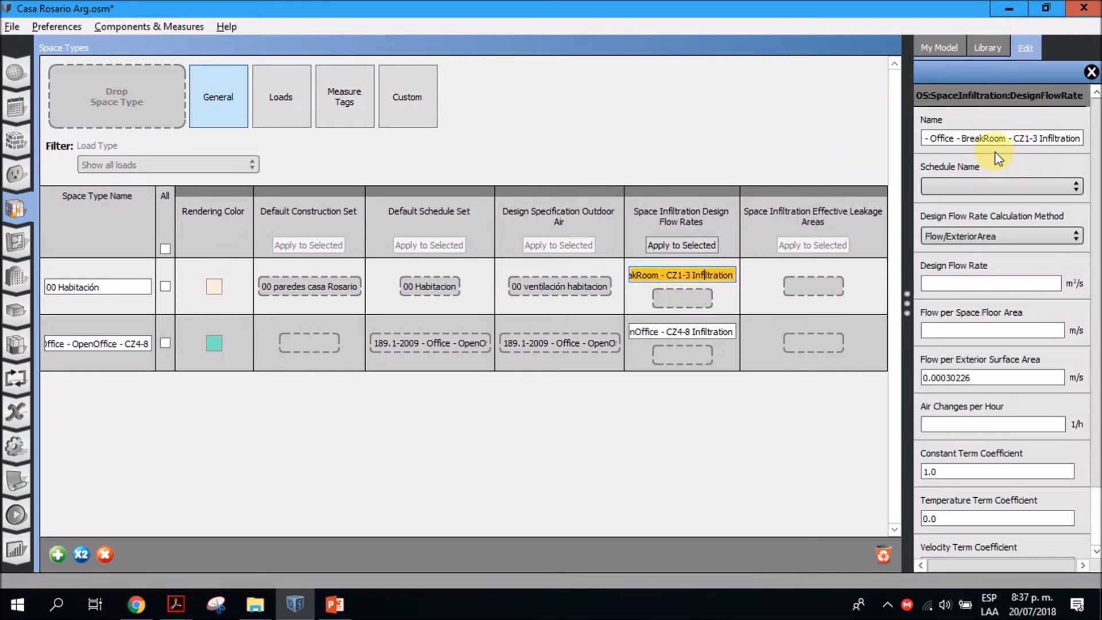
{"action": "double_click", "coordinate": [985, 138]}
{"action": "left_click", "coordinate": [986, 138]}
{"action": "left_click_drag", "start_coordinate": [930, 138], "coordinate": [1101, 198]}
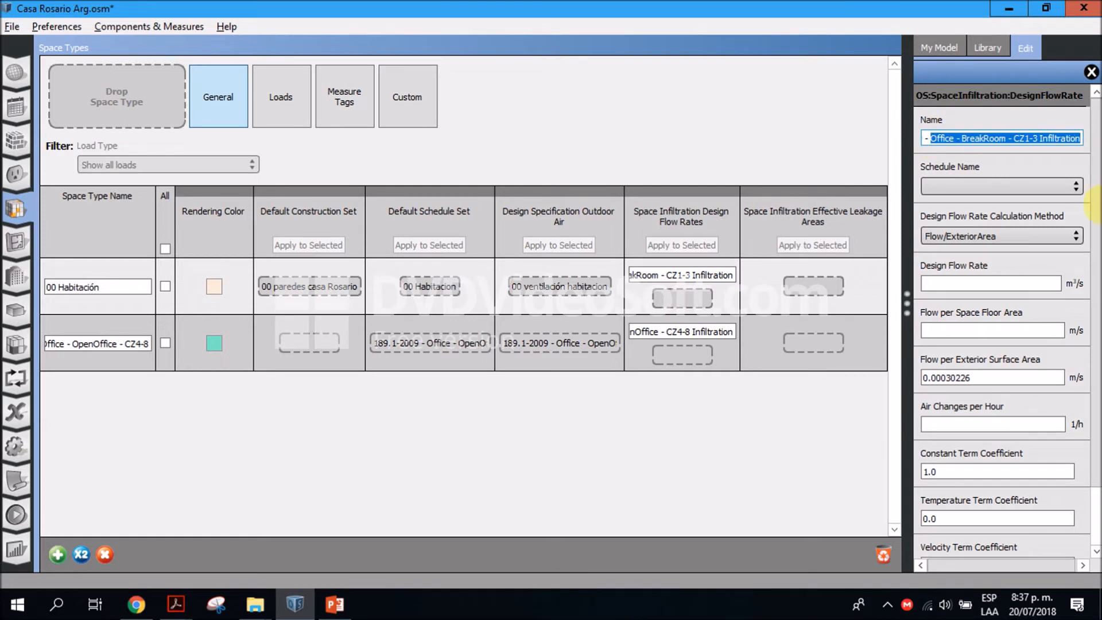
{"action": "key", "text": "BackSpace"}
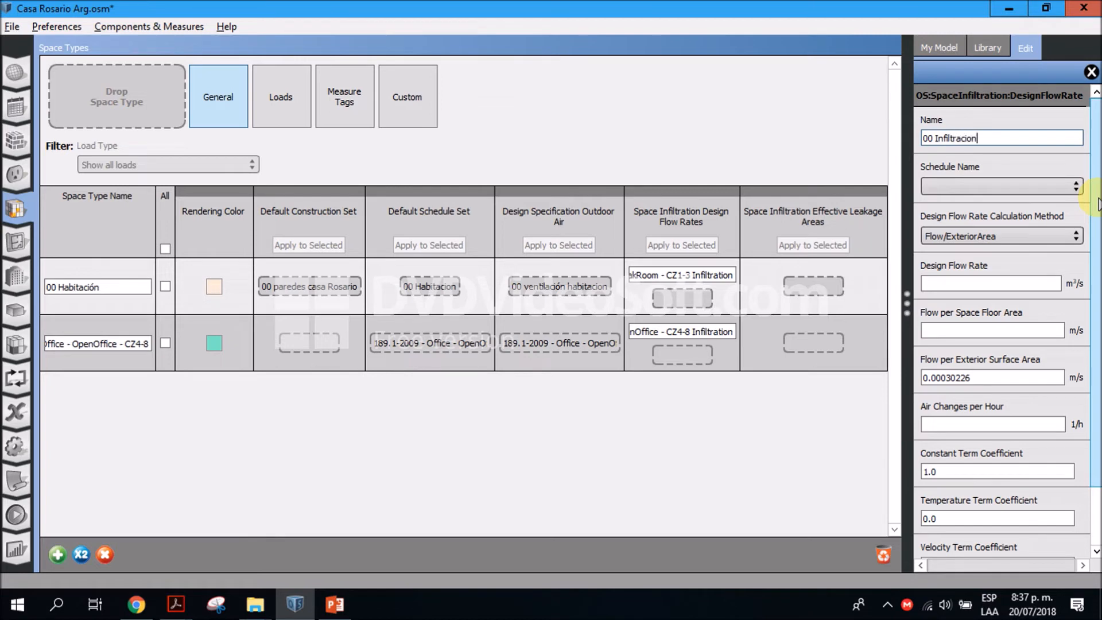
Assign the 00 infiltracion schedule to the 00 Infiltracion design flow rate.
{"action": "left_click", "coordinate": [1020, 184]}
{"action": "left_click", "coordinate": [1020, 184]}
{"action": "left_click", "coordinate": [997, 190]}
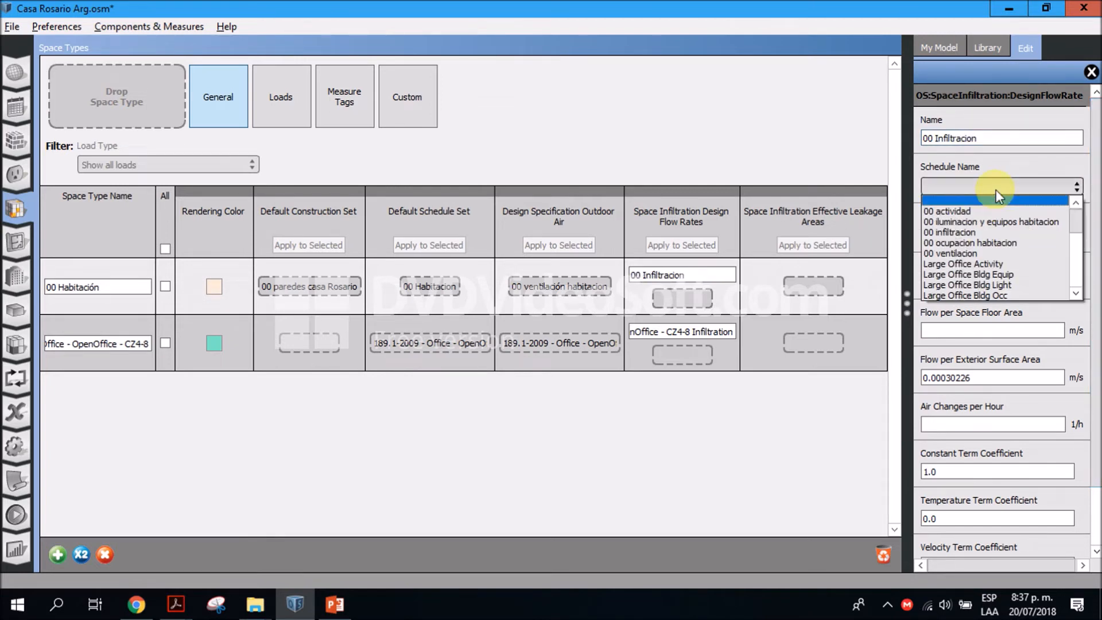
{"action": "left_click", "coordinate": [958, 232]}
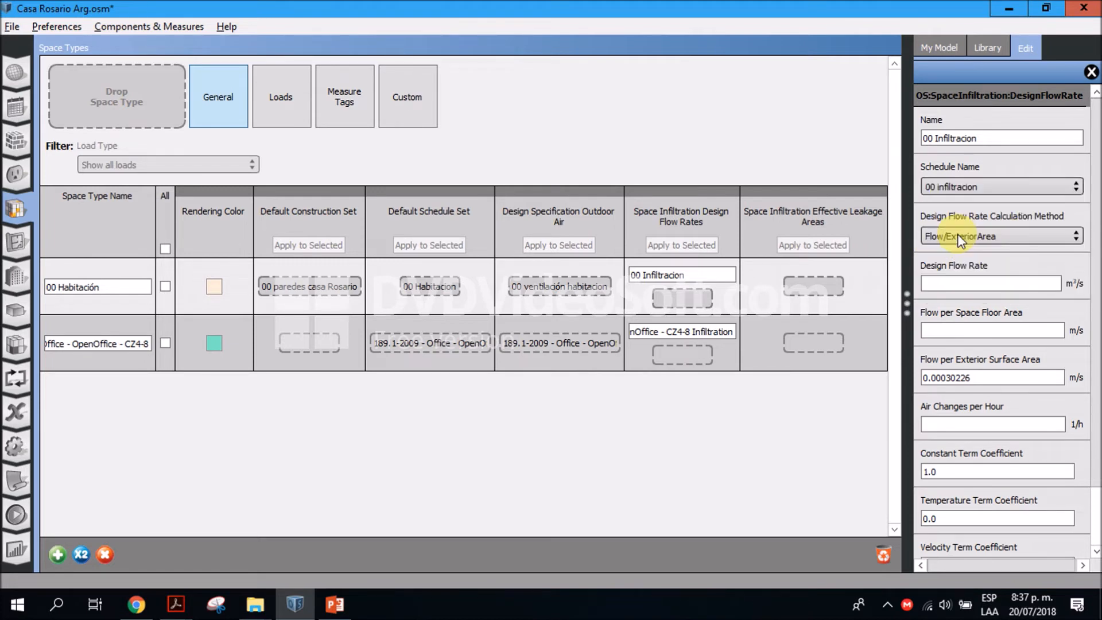
Set the design flow rate calculation method of 00 Infiltracion to AirChanges/Hour.
{"action": "left_click", "coordinate": [998, 239]}
{"action": "left_click", "coordinate": [999, 238]}
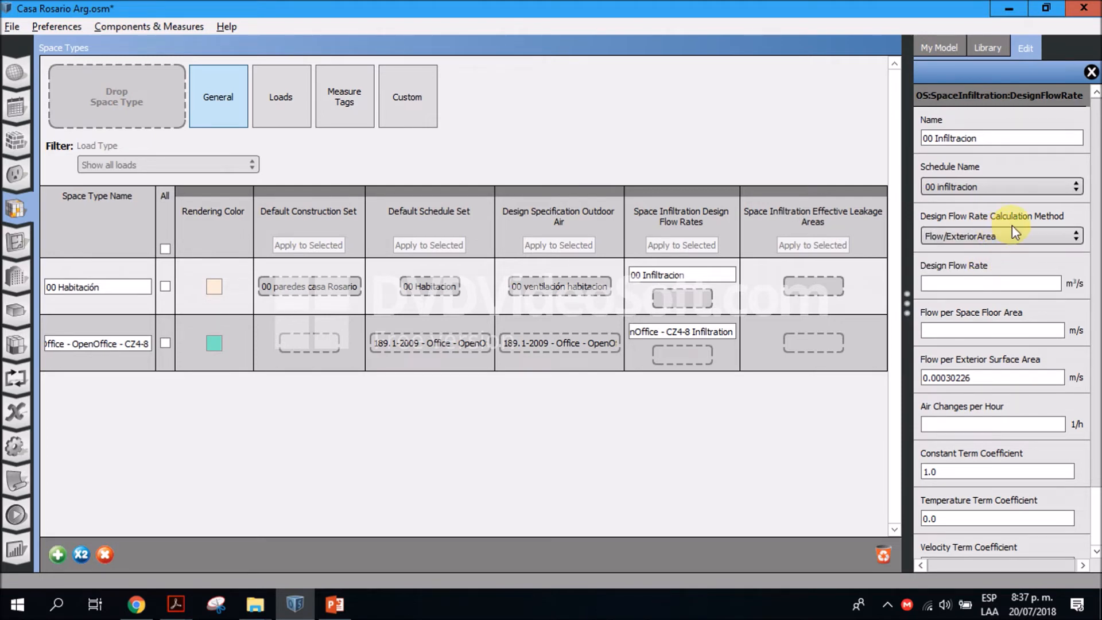
{"action": "left_click", "coordinate": [974, 243]}
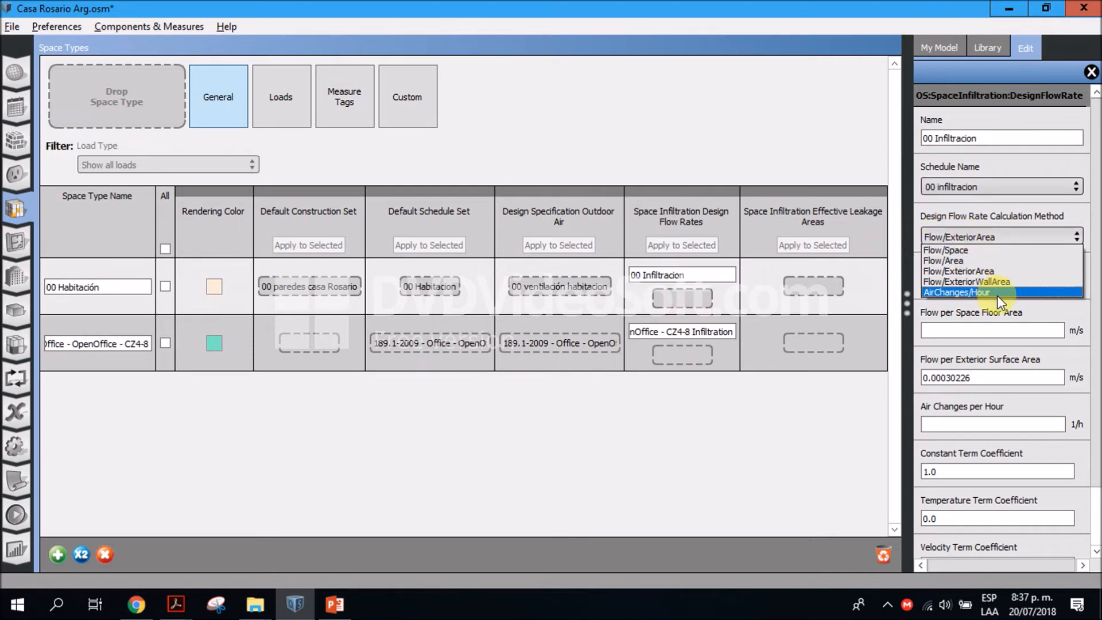
{"action": "left_click", "coordinate": [965, 291]}
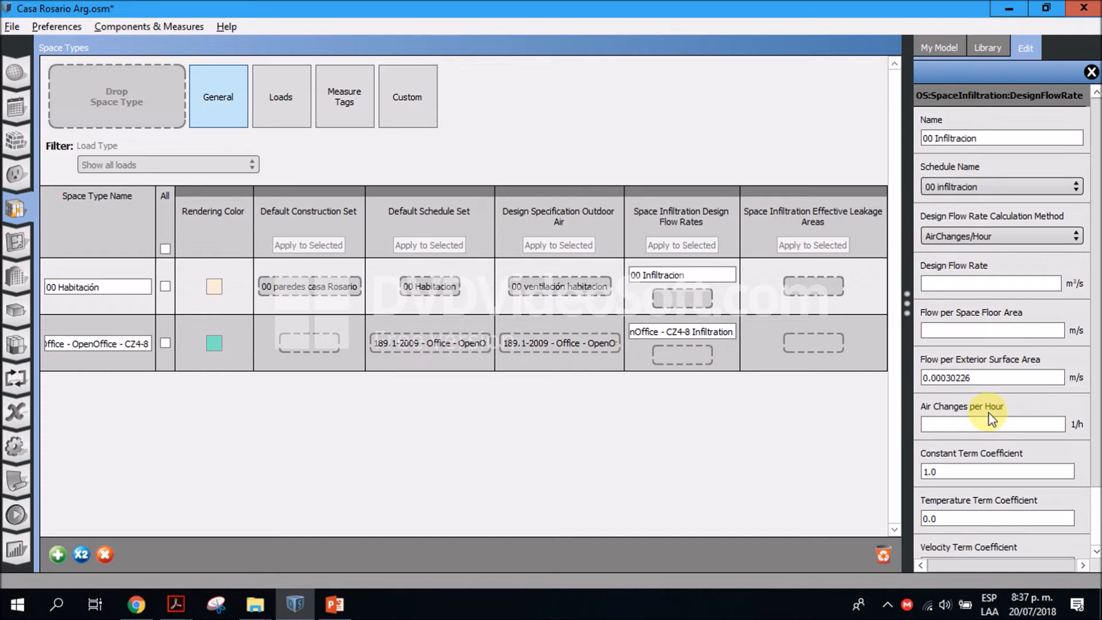
Set the design flow rate, flow per space floor area and air changes per hour of 00 Infiltracion to 0.
{"action": "left_click", "coordinate": [981, 332]}
{"action": "type", "text": "0"}
{"action": "left_click", "coordinate": [975, 424]}
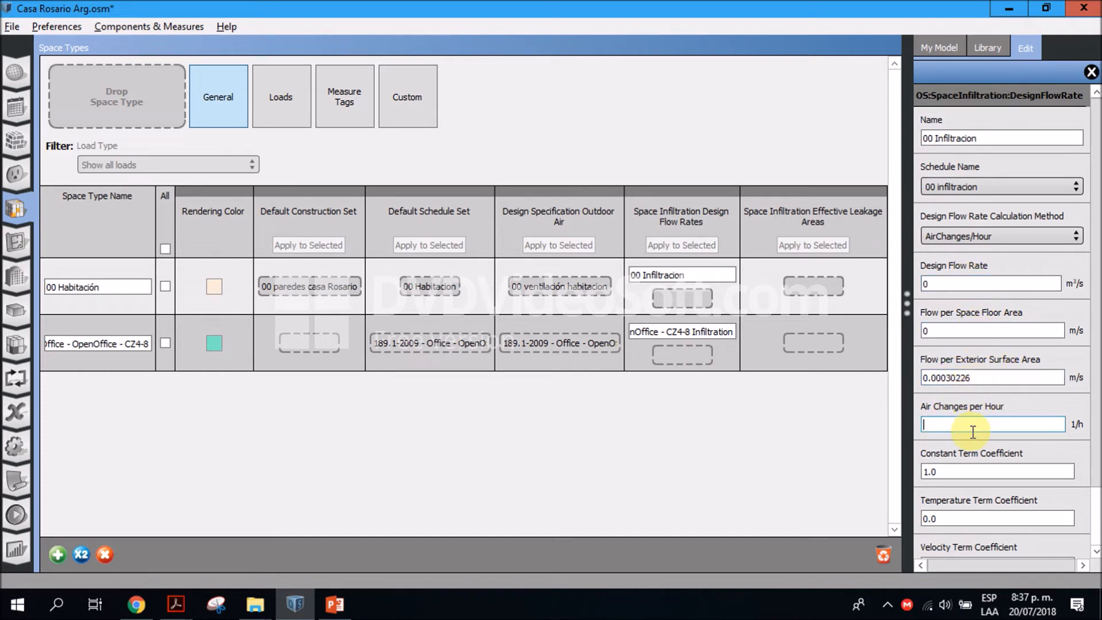
{"action": "left_click", "coordinate": [1002, 377]}
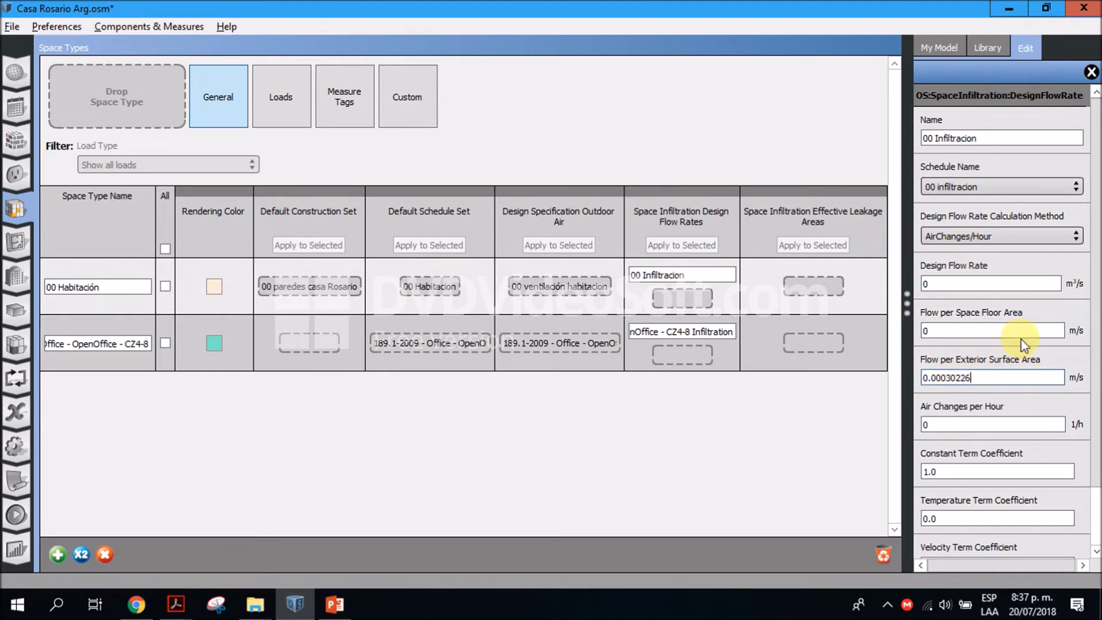
Set the calculation method of 00 Infiltracion to Flow/ExteriorWallArea and review its exterior surface flow and term coefficients.
{"action": "left_click", "coordinate": [999, 236]}
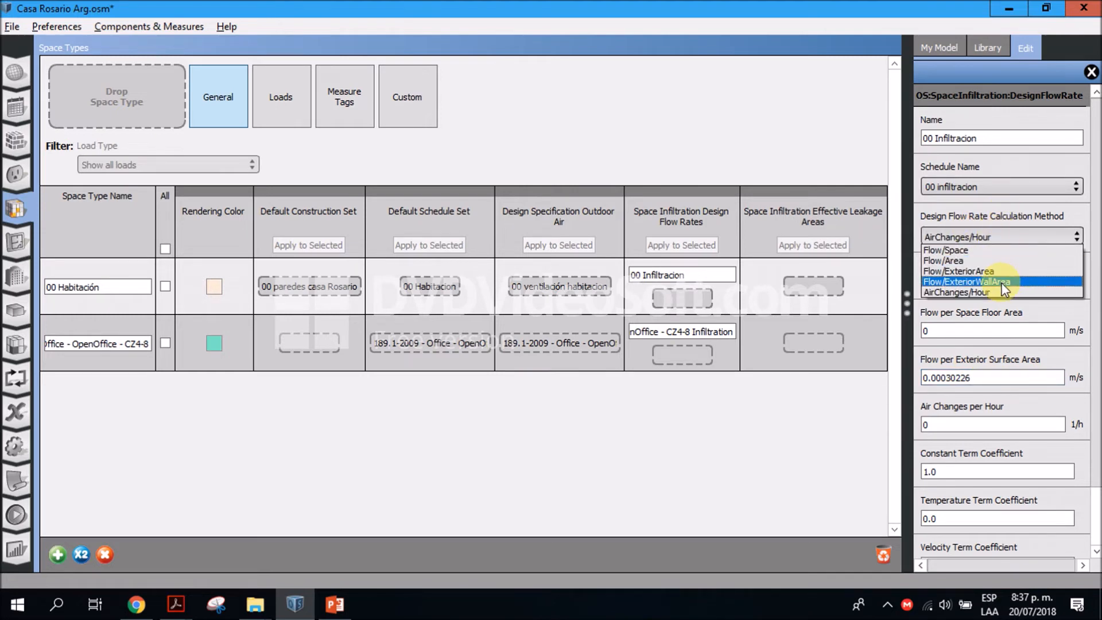
{"action": "left_click", "coordinate": [1004, 283]}
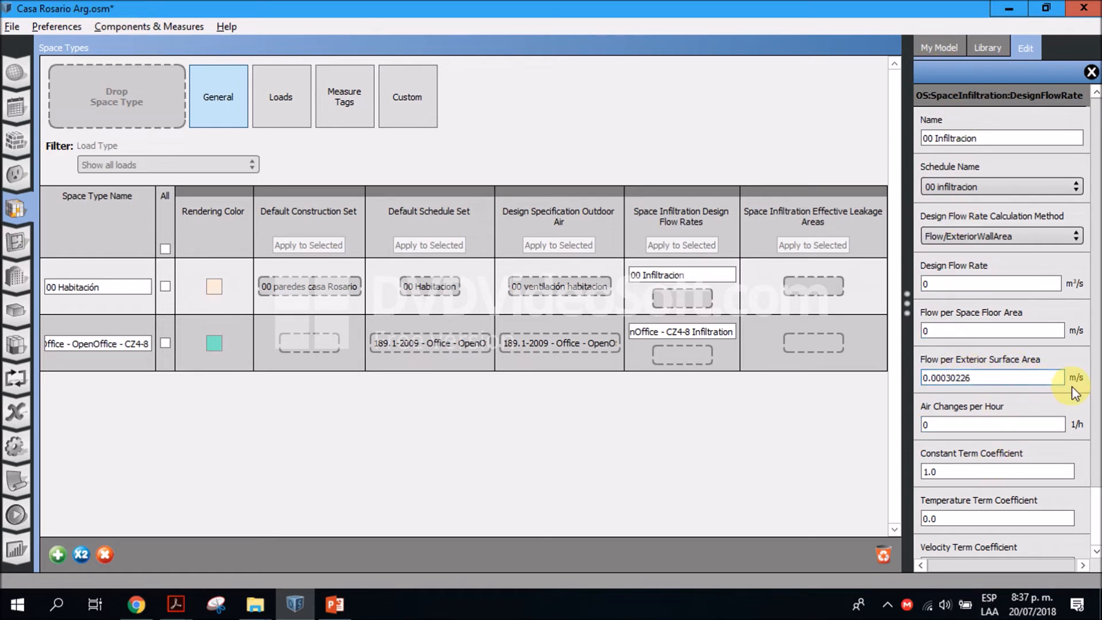
{"action": "left_click_drag", "start_coordinate": [952, 378], "coordinate": [942, 378]}
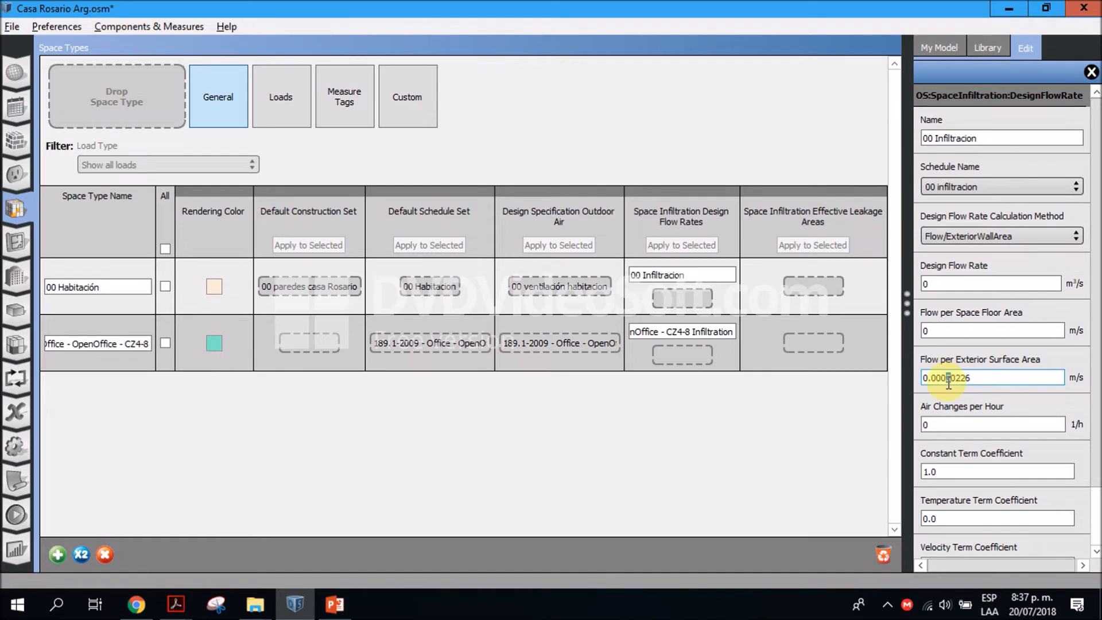
{"action": "scroll", "coordinate": [993, 408], "scroll_direction": "down", "scroll_amount": 3}
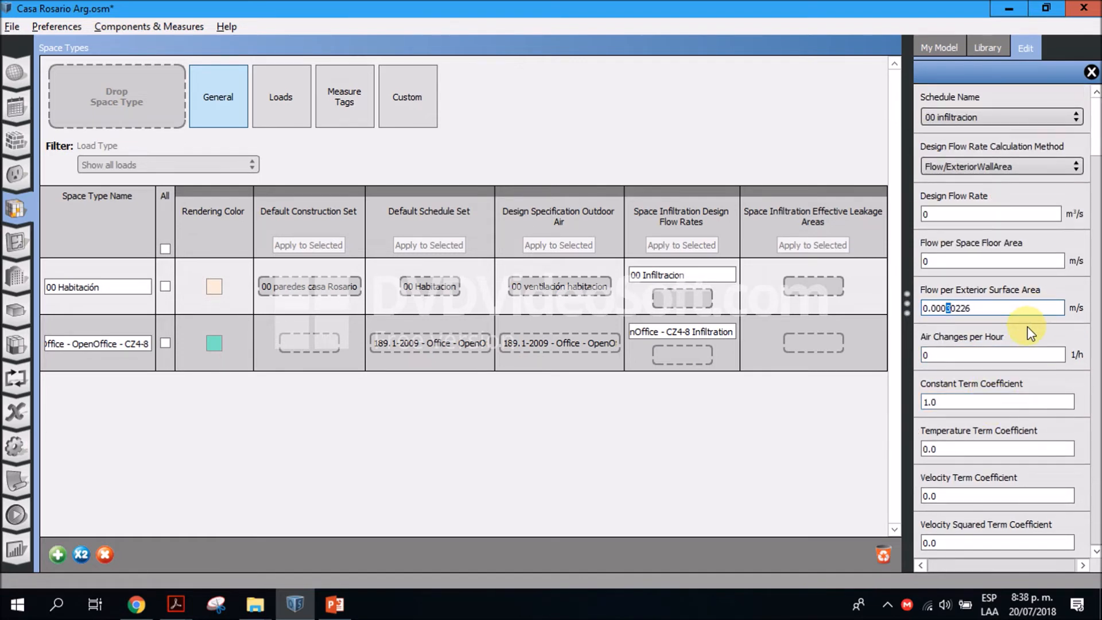
{"action": "scroll", "coordinate": [1032, 350], "scroll_direction": "up", "scroll_amount": 2}
{"action": "left_click", "coordinate": [963, 329]}
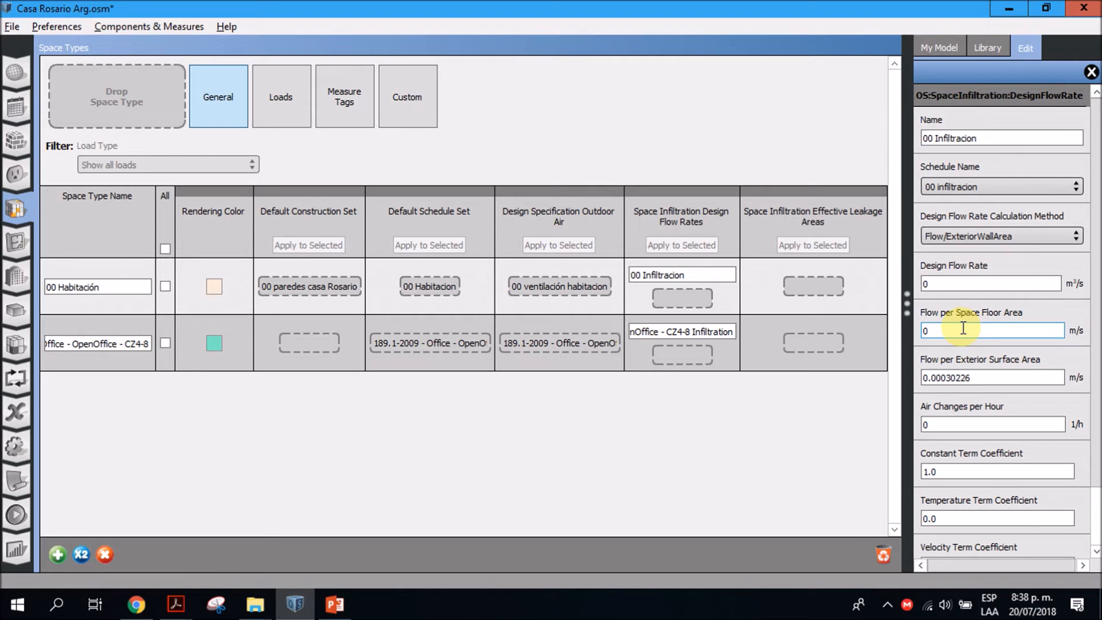
Deselect the 00 Infiltracion entry of 00 Habitación and add a new space type to the list.
{"action": "left_click", "coordinate": [695, 275]}
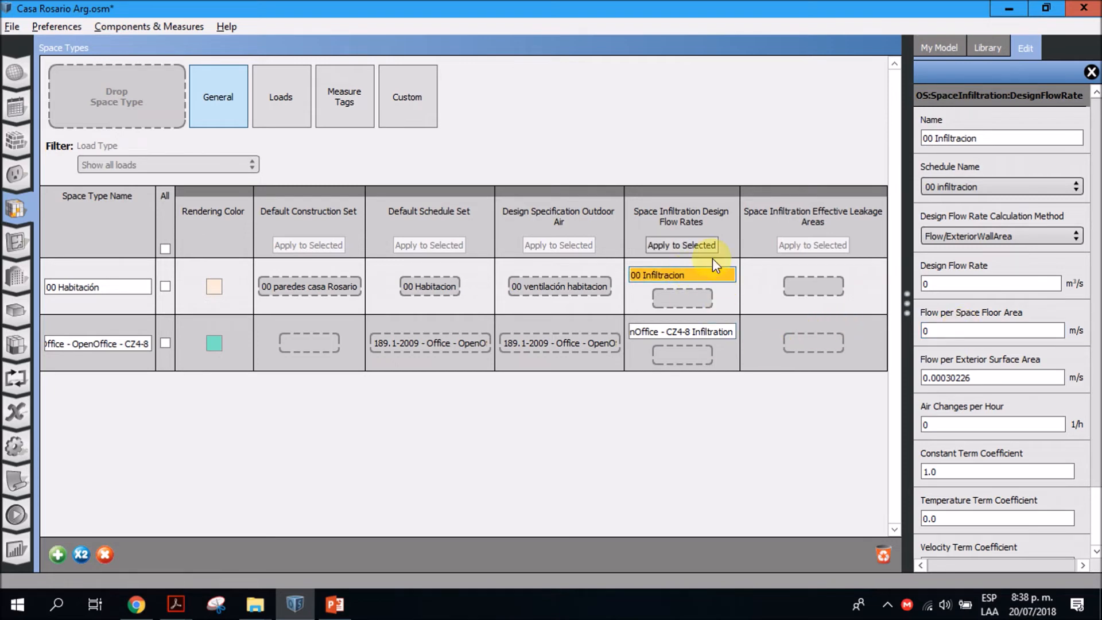
{"action": "left_click", "coordinate": [761, 421]}
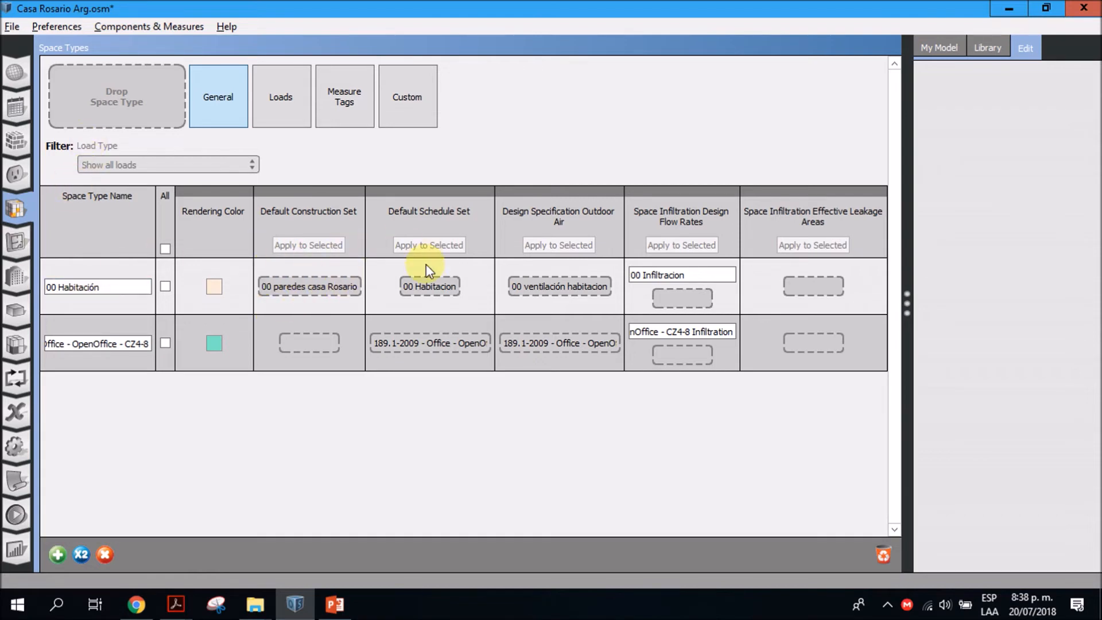
{"action": "left_click", "coordinate": [686, 275]}
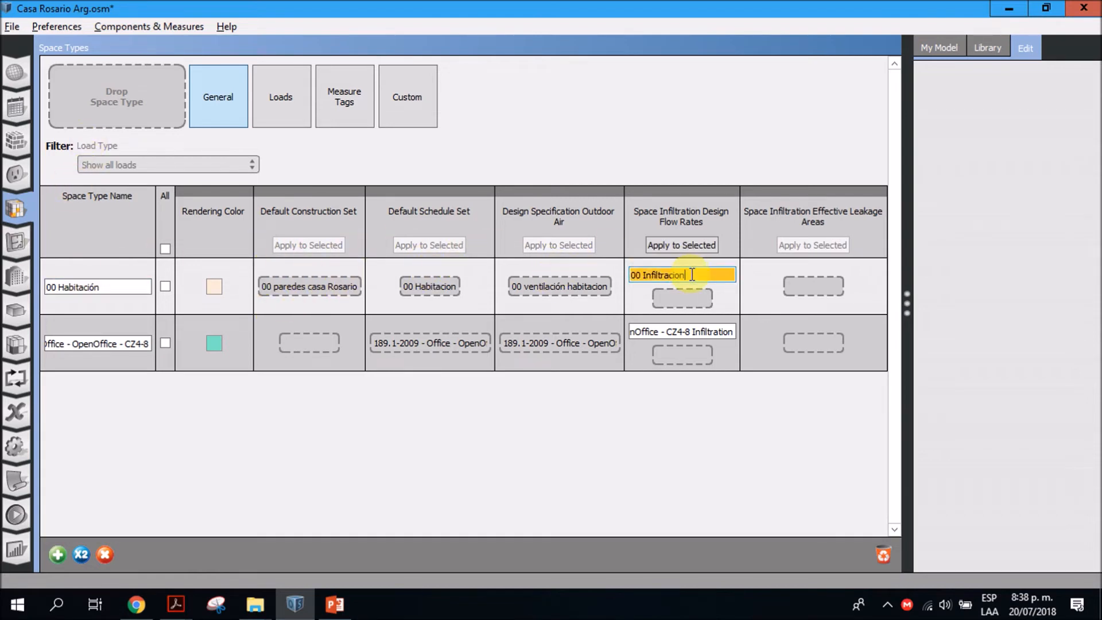
{"action": "left_click", "coordinate": [405, 387]}
{"action": "left_click", "coordinate": [54, 553]}
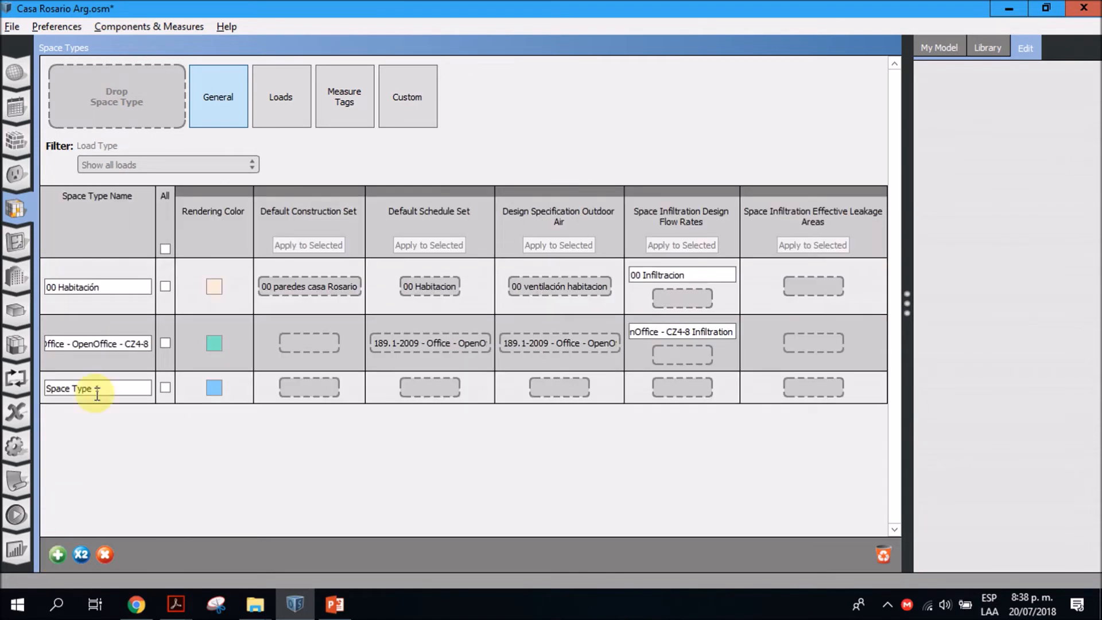
Rename the newly added space type as 00 Zona social.
{"action": "double_click", "coordinate": [132, 344]}
{"action": "triple_click", "coordinate": [112, 389]}
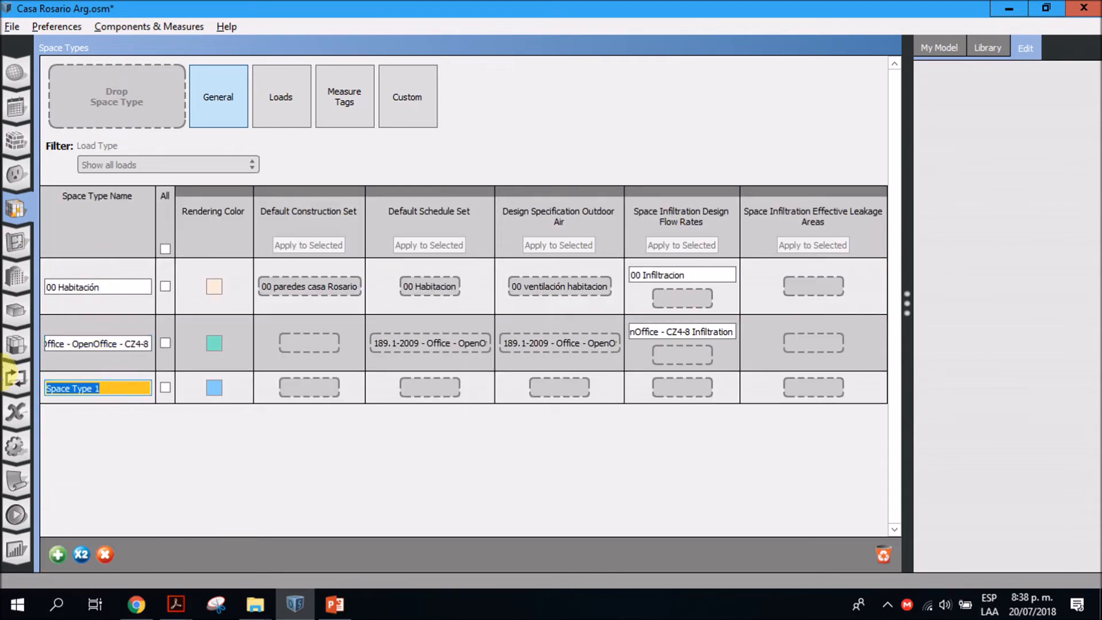
{"action": "type", "text": "00 Zona socia"}
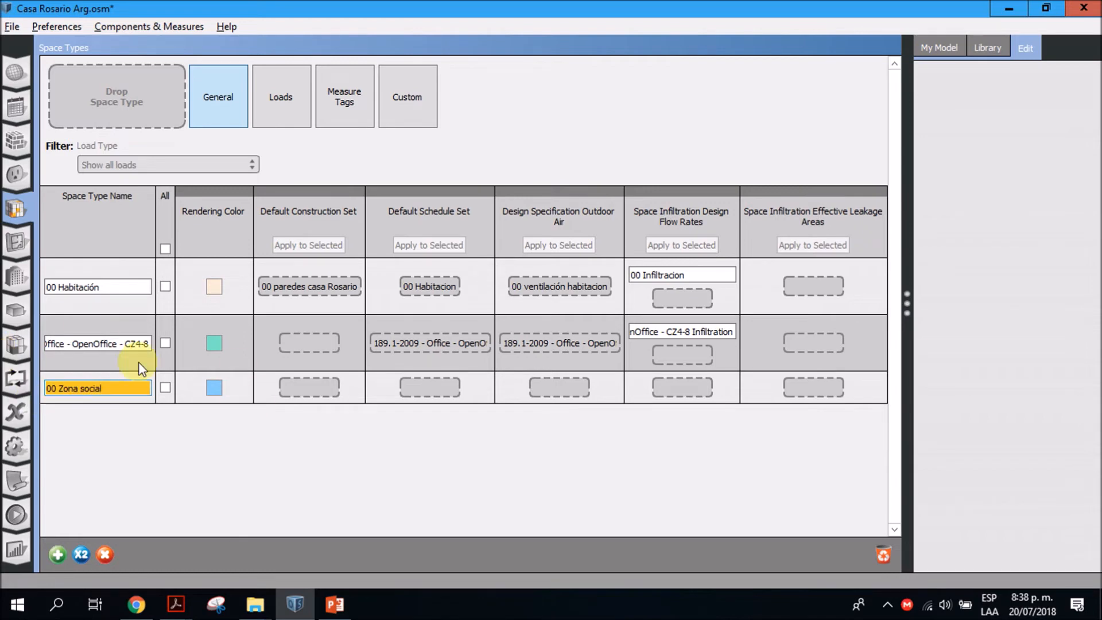
{"action": "type", "text": "l"}
Assign the construction set 00 paredes casa Rosario and the schedule set 00 Zona social to the 00 Zona social space type.
{"action": "left_click", "coordinate": [931, 46]}
{"action": "left_click", "coordinate": [947, 81]}
{"action": "left_click_drag", "start_coordinate": [963, 123], "coordinate": [307, 382]}
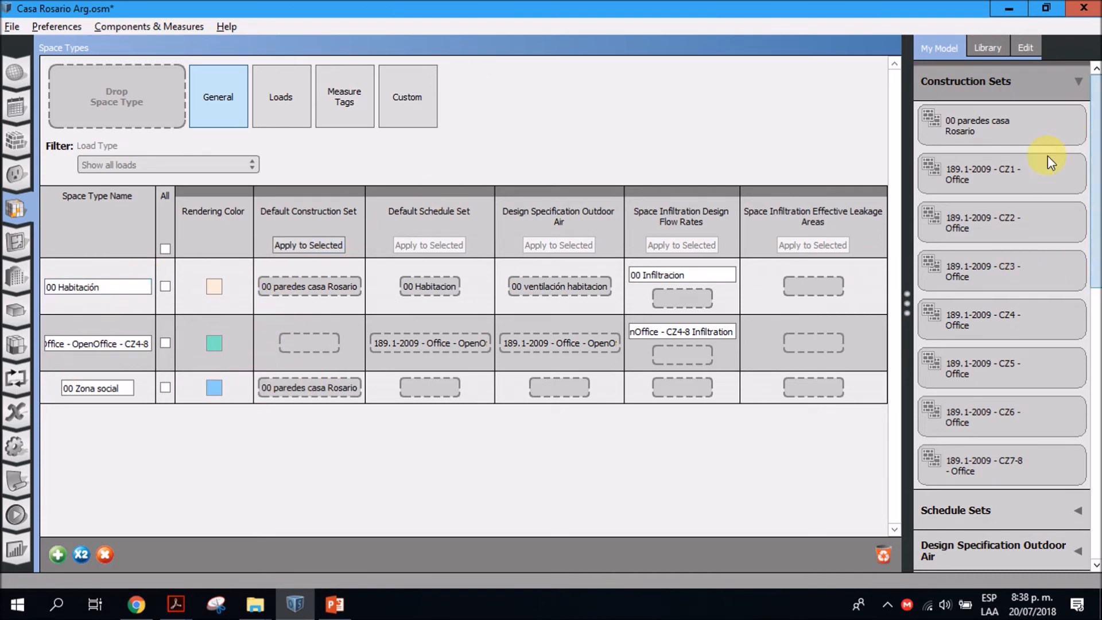
{"action": "left_click", "coordinate": [964, 82]}
{"action": "left_click", "coordinate": [973, 150]}
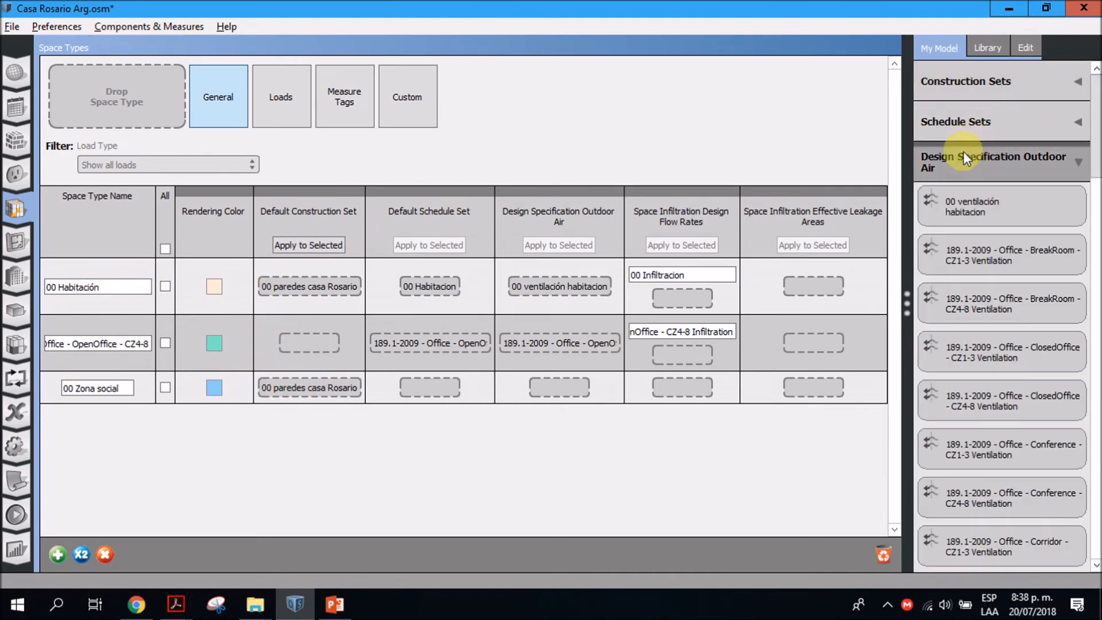
{"action": "left_click", "coordinate": [967, 120]}
{"action": "left_click_drag", "start_coordinate": [983, 312], "coordinate": [419, 387]}
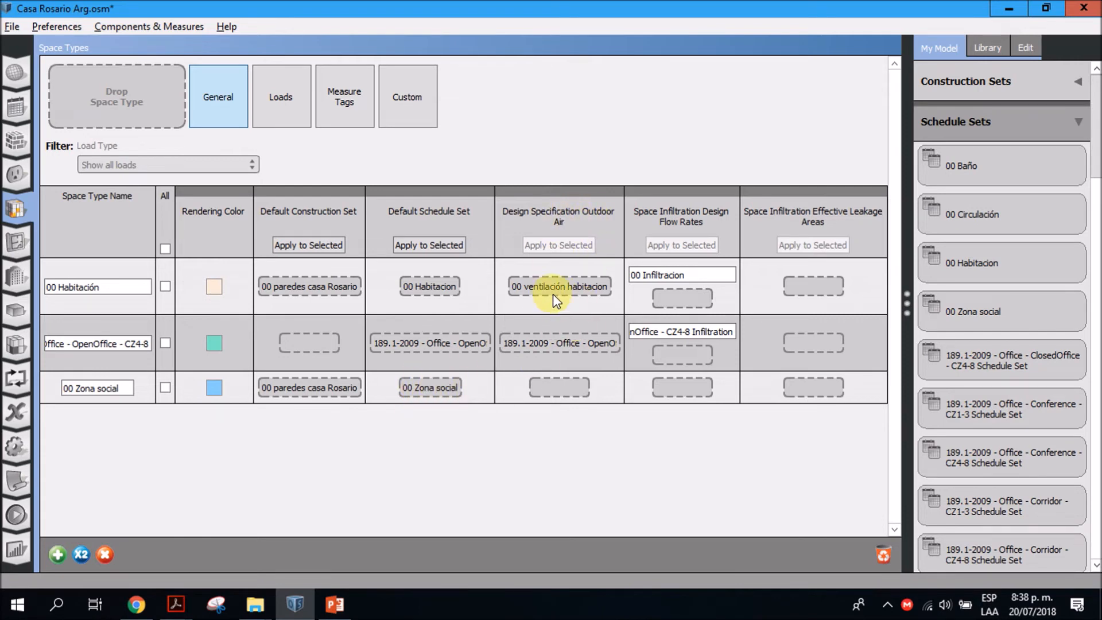
Assign the 00 ventilación habitacion outdoor air specification from the model to the 00 Zona social space type.
{"action": "left_click", "coordinate": [1033, 115]}
{"action": "left_click", "coordinate": [999, 88]}
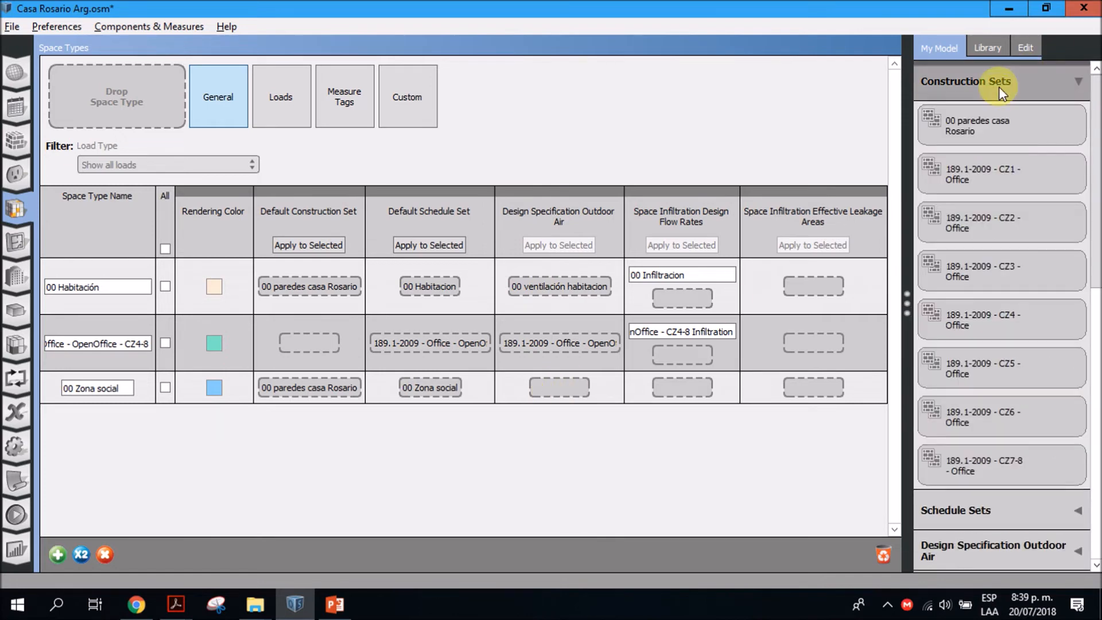
{"action": "left_click", "coordinate": [1013, 80]}
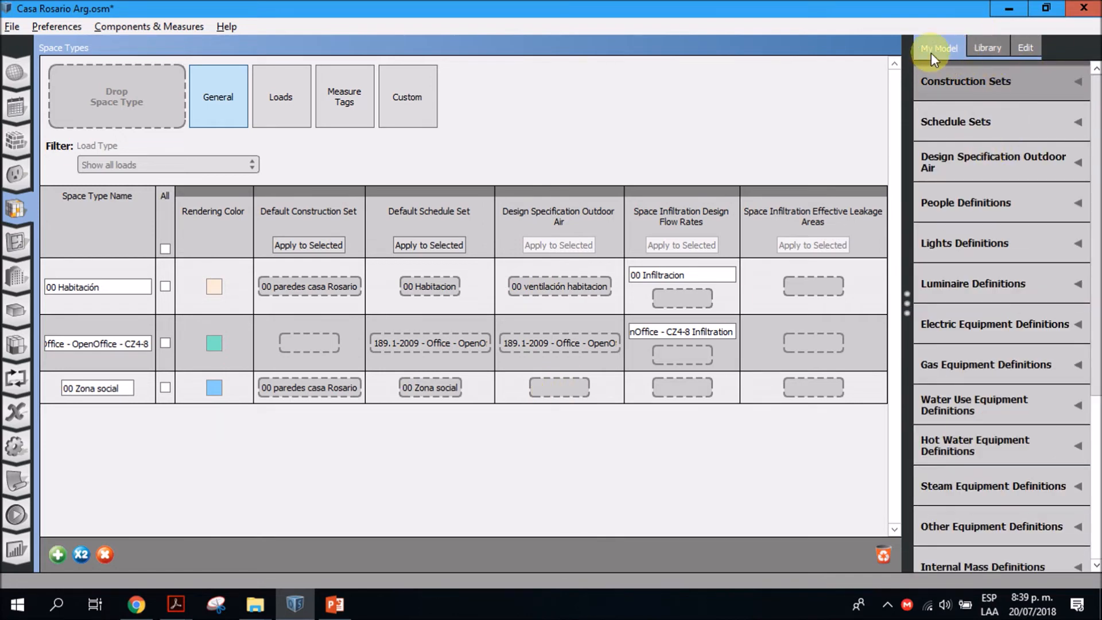
{"action": "left_click", "coordinate": [972, 148]}
{"action": "left_click_drag", "start_coordinate": [972, 204], "coordinate": [556, 387]}
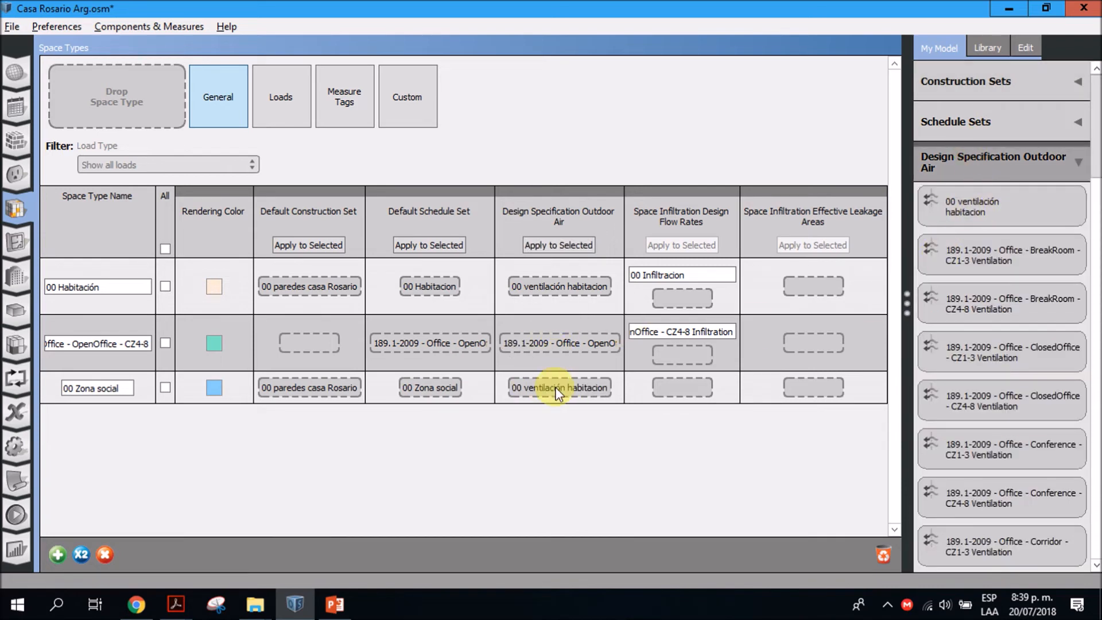
{"action": "left_click", "coordinate": [1016, 154]}
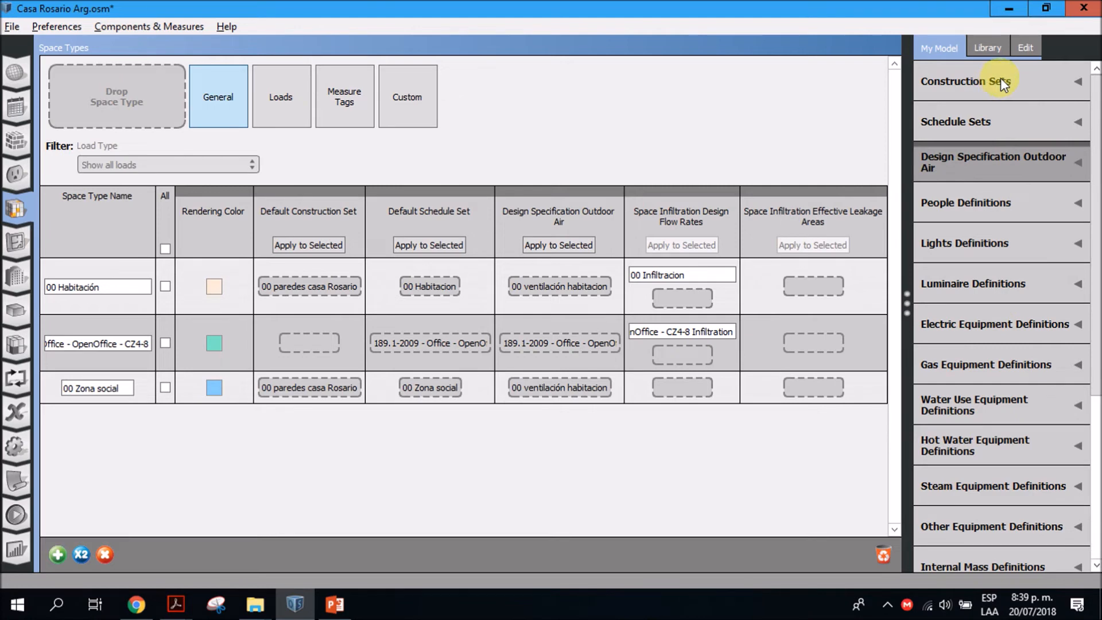
Look through the library and model objects for an infiltration design flow rate, and inspect the 00 Infiltracion of 00 Habitación.
{"action": "left_click", "coordinate": [987, 49]}
{"action": "left_click", "coordinate": [963, 204]}
{"action": "left_click", "coordinate": [963, 203]}
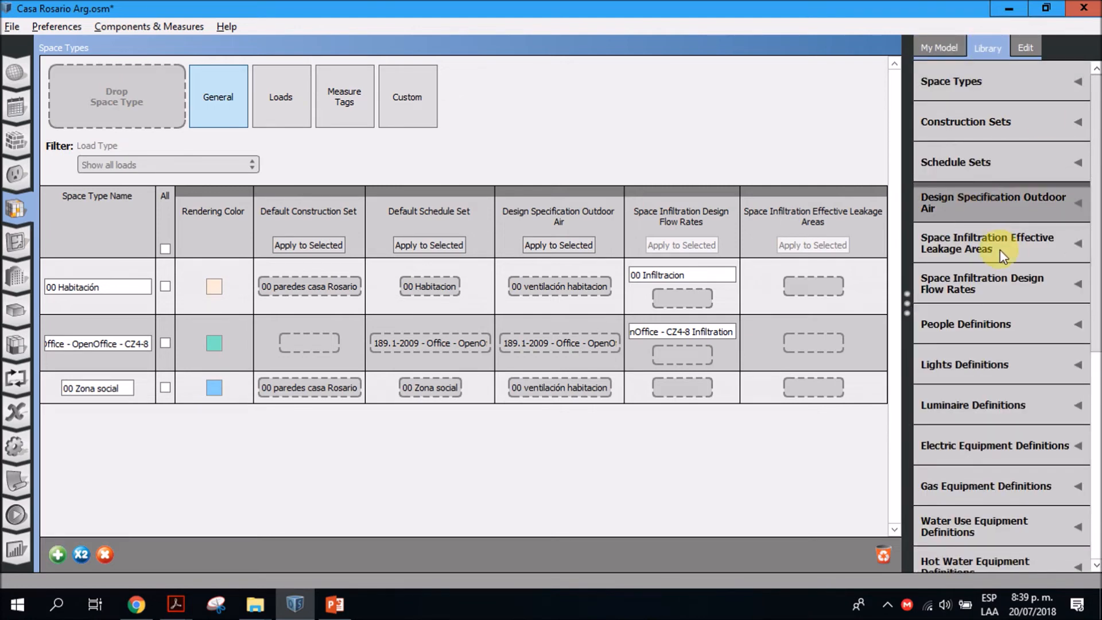
{"action": "left_click", "coordinate": [1002, 249]}
{"action": "left_click", "coordinate": [993, 245]}
{"action": "left_click", "coordinate": [983, 284]}
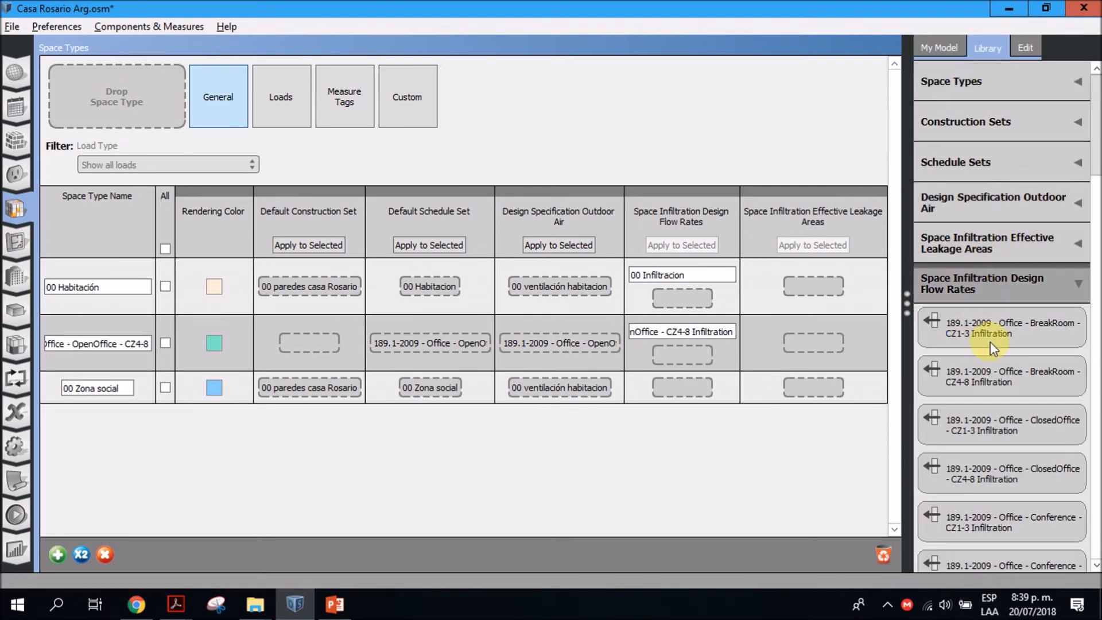
{"action": "scroll", "coordinate": [990, 342], "scroll_direction": "down", "scroll_amount": 20}
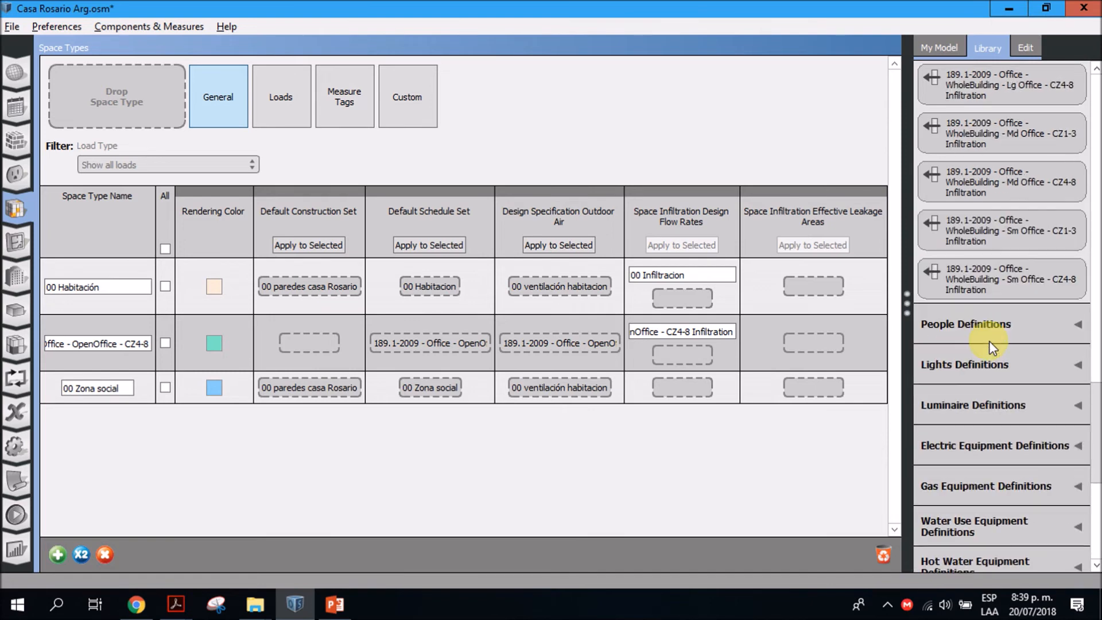
{"action": "left_click", "coordinate": [949, 47]}
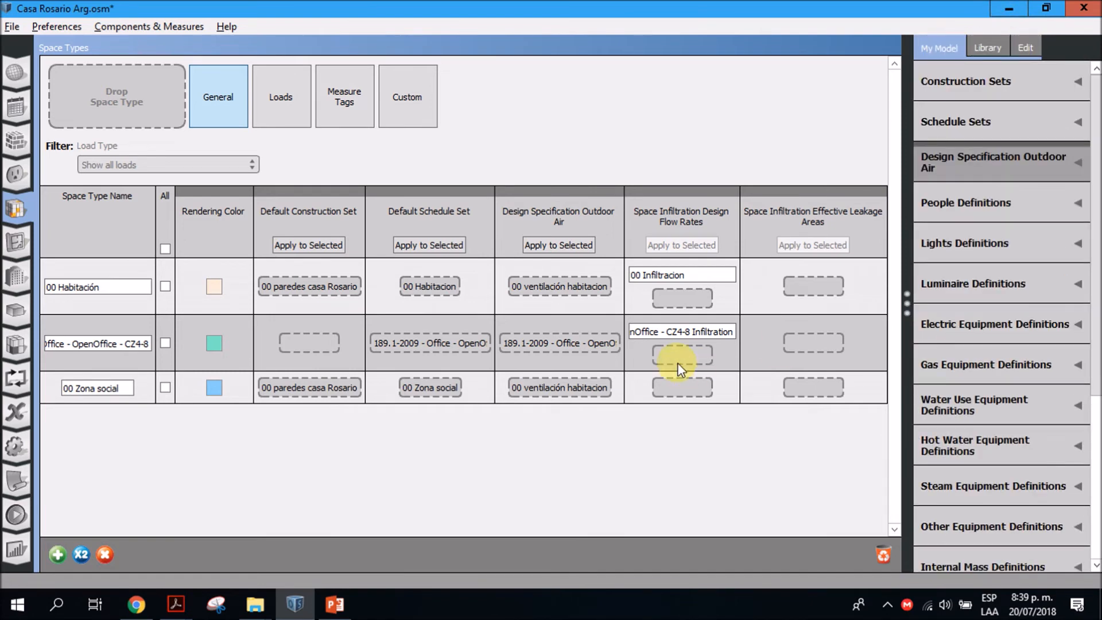
{"action": "left_click", "coordinate": [671, 276]}
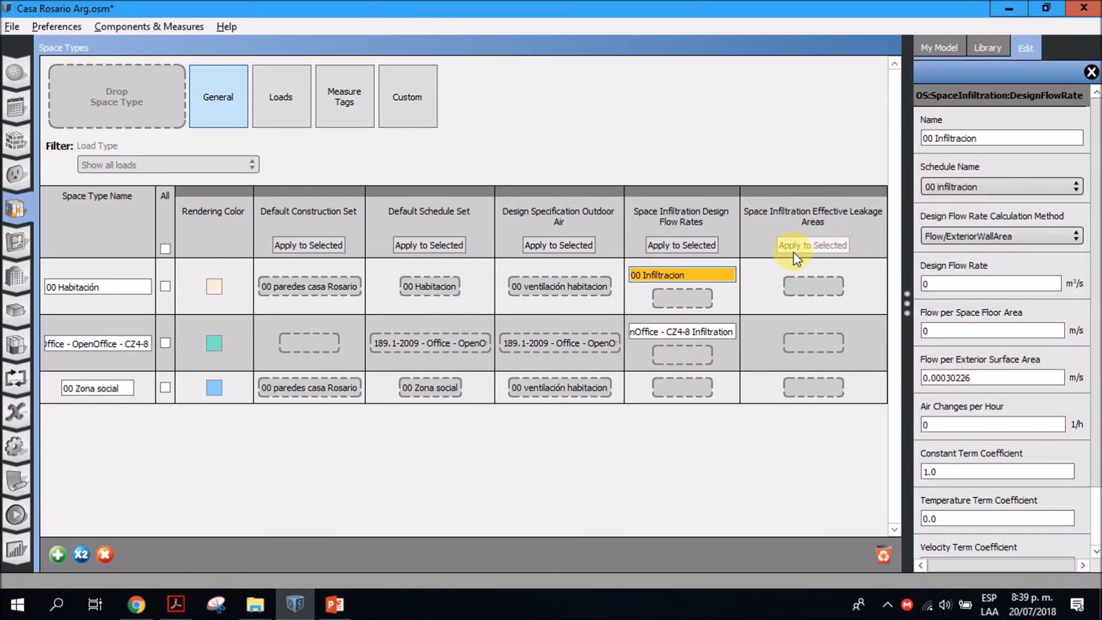
{"action": "left_click", "coordinate": [947, 139]}
{"action": "left_click", "coordinate": [950, 47]}
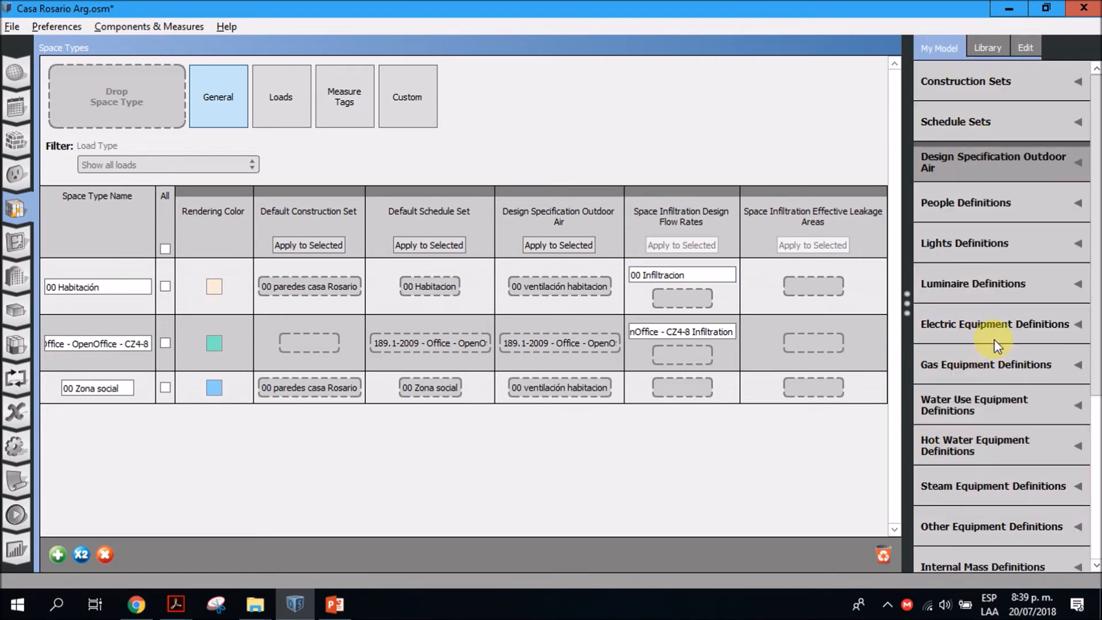
{"action": "scroll", "coordinate": [994, 339], "scroll_direction": "down", "scroll_amount": 1}
{"action": "scroll", "coordinate": [997, 345], "scroll_direction": "down", "scroll_amount": 5}
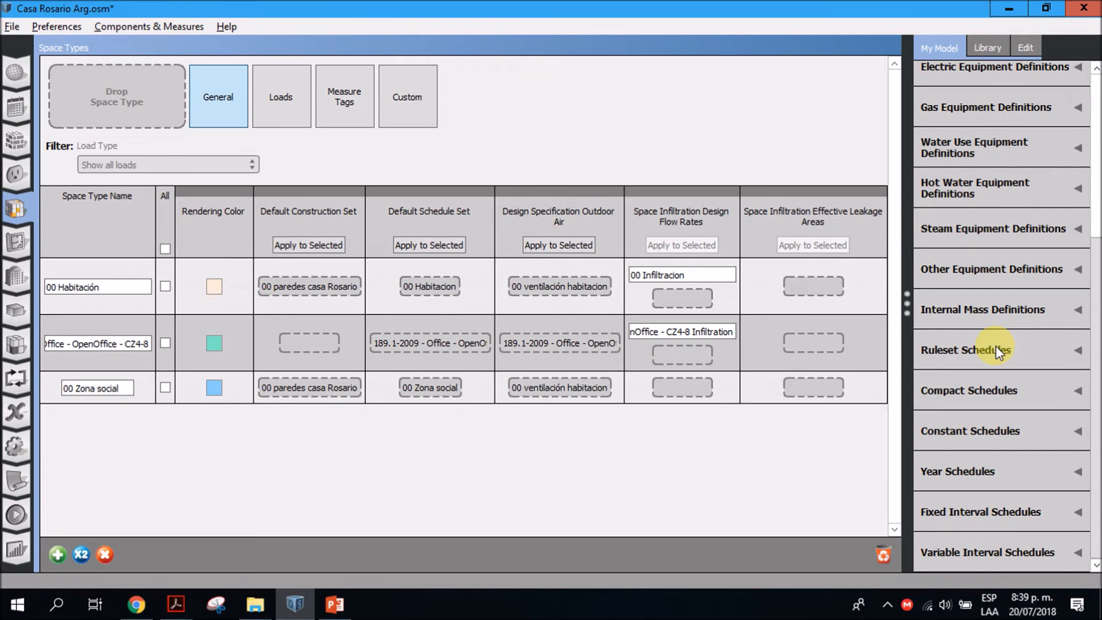
{"action": "scroll", "coordinate": [996, 346], "scroll_direction": "up", "scroll_amount": 7}
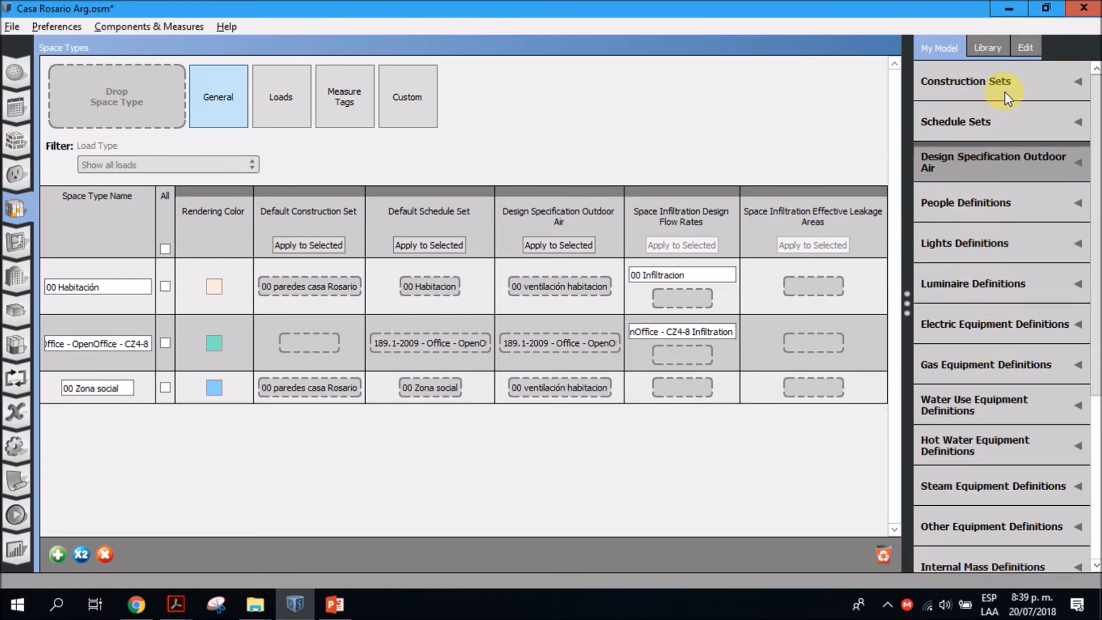
Assign the library's 189.1-2009 - Office - BreakRoom - CZ1-3 Infiltration design flow rate to the 00 Zona social space type.
{"action": "left_click", "coordinate": [985, 52]}
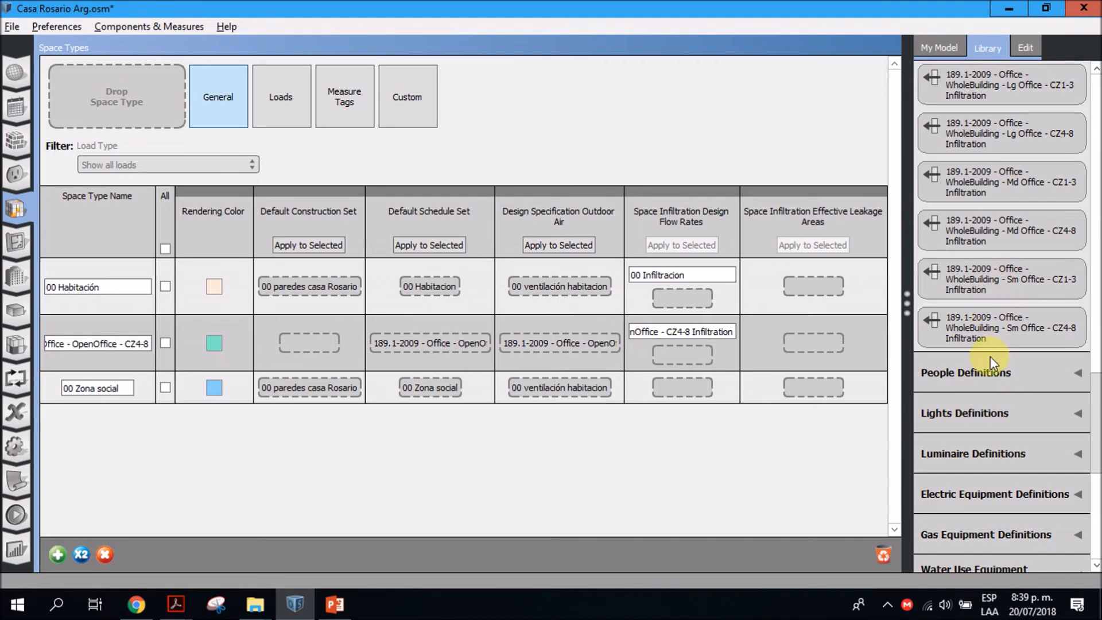
{"action": "scroll", "coordinate": [990, 357], "scroll_direction": "up", "scroll_amount": 10}
{"action": "scroll", "coordinate": [985, 330], "scroll_direction": "up", "scroll_amount": 5}
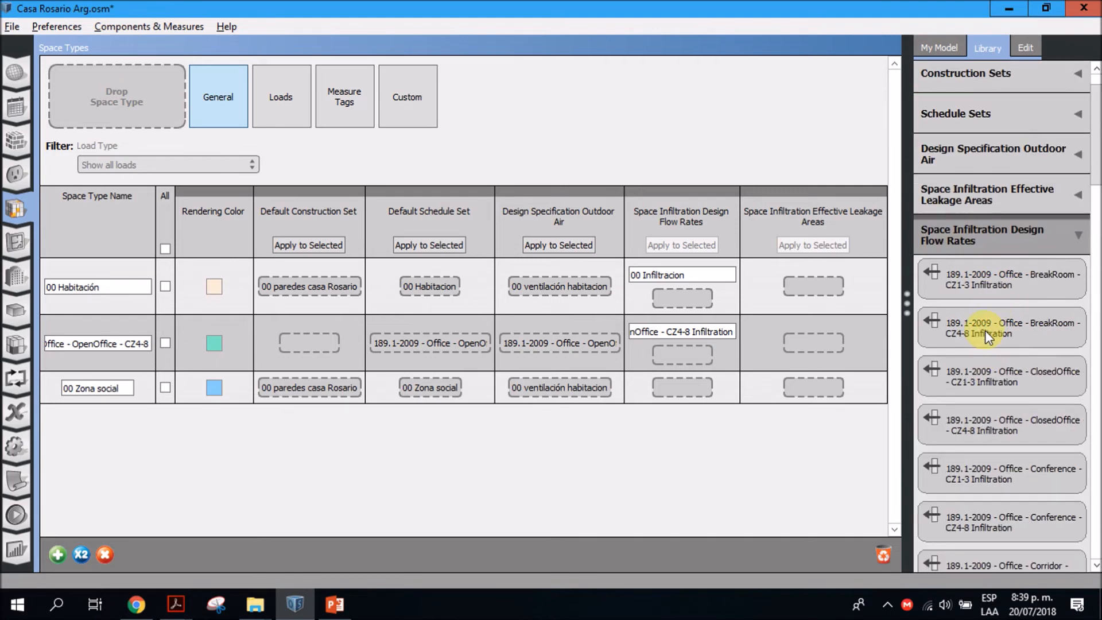
{"action": "left_click", "coordinate": [969, 231]}
{"action": "left_click", "coordinate": [962, 237]}
{"action": "left_click_drag", "start_coordinate": [964, 287], "coordinate": [683, 385]}
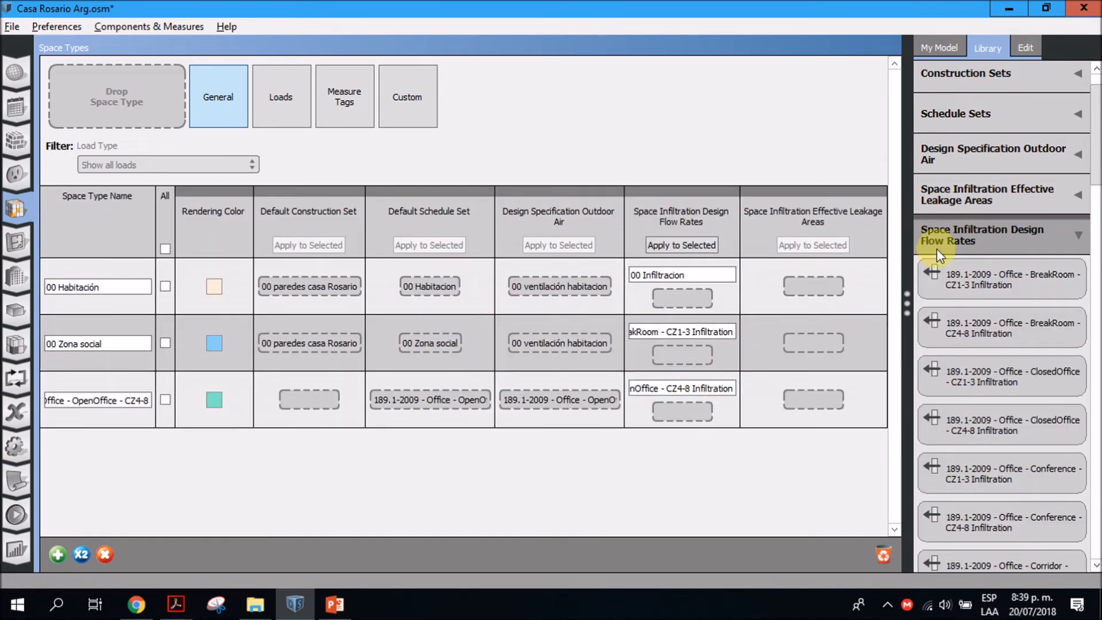
Rename the BreakRoom infiltration assigned to 00 Zona social as 00 Infiltracion.
{"action": "left_click", "coordinate": [666, 388]}
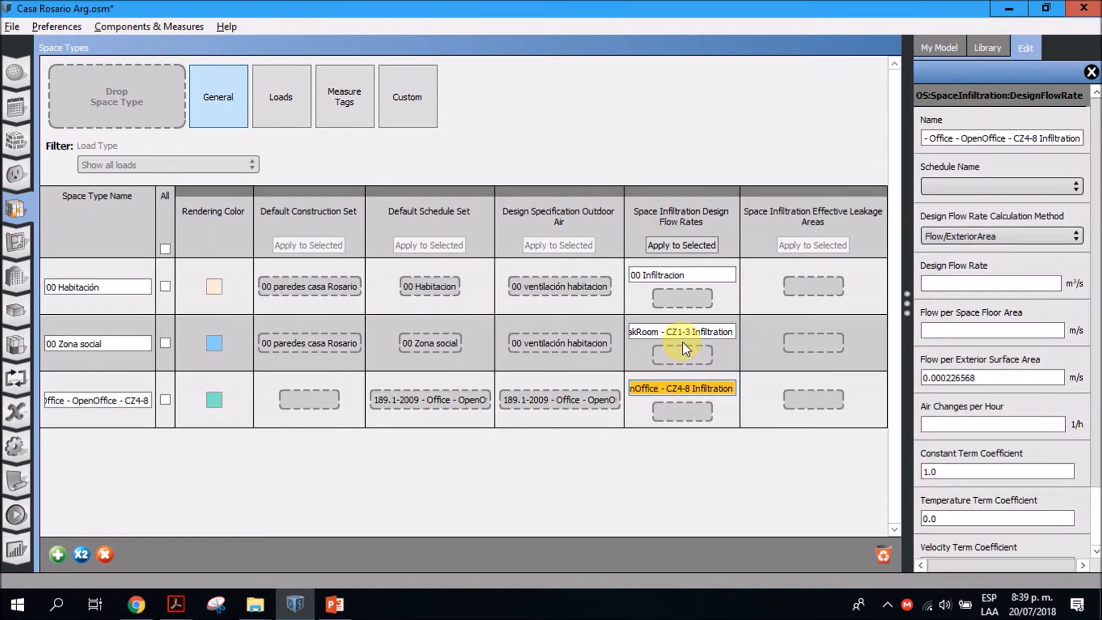
{"action": "left_click", "coordinate": [683, 332]}
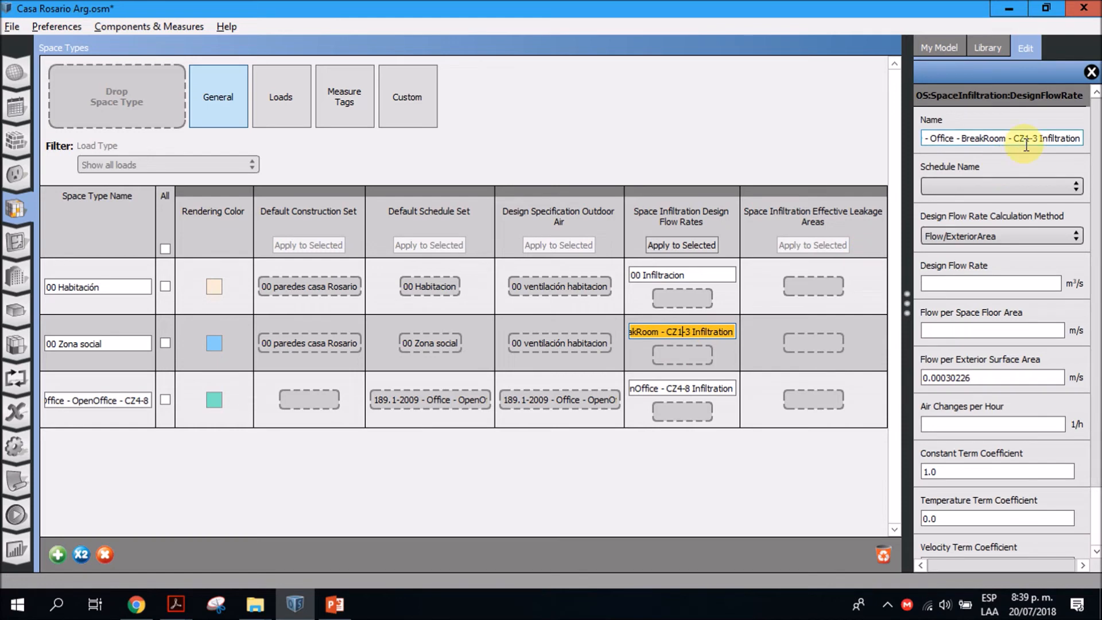
{"action": "triple_click", "coordinate": [992, 133]}
{"action": "left_click", "coordinate": [992, 133]}
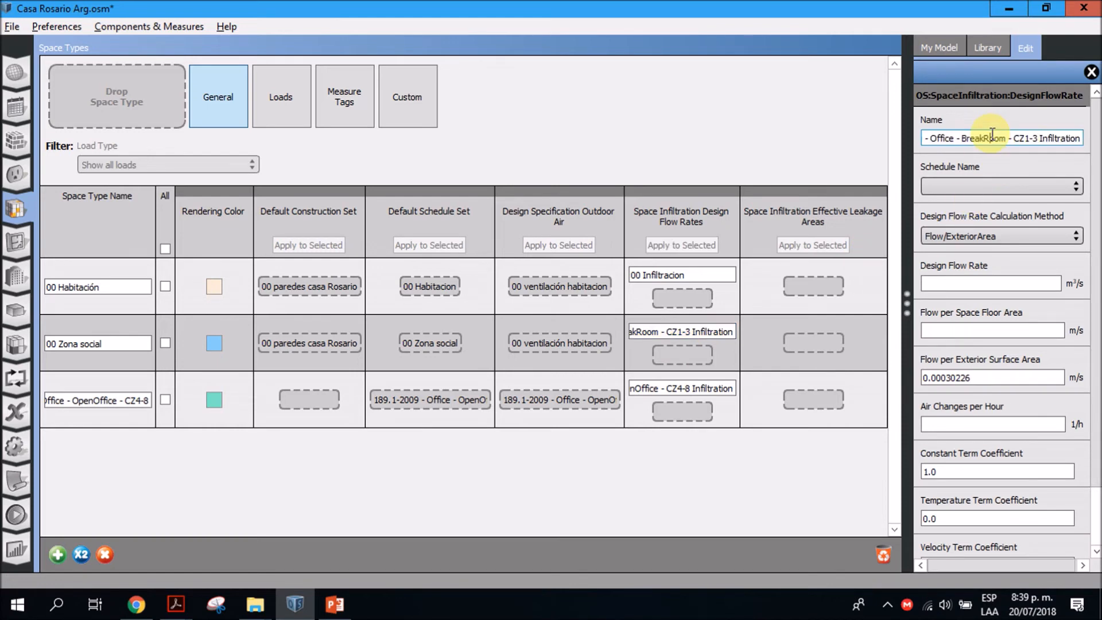
{"action": "left_click_drag", "start_coordinate": [929, 138], "coordinate": [1079, 138]}
{"action": "key", "text": "BackSpace"}
{"action": "key", "text": "BackSpace"}
{"action": "key", "text": "BackSpace"}
{"action": "key", "text": "BackSpace"}
{"action": "key", "text": "BackSpace"}
{"action": "key", "text": "BackSpace"}
{"action": "key", "text": "BackSpace"}
{"action": "key", "text": "BackSpace"}
{"action": "key", "text": "BackSpace"}
{"action": "key", "text": "BackSpace"}
{"action": "key", "text": "BackSpace"}
{"action": "key", "text": "BackSpace"}
{"action": "key", "text": "BackSpace"}
{"action": "key", "text": "BackSpace"}
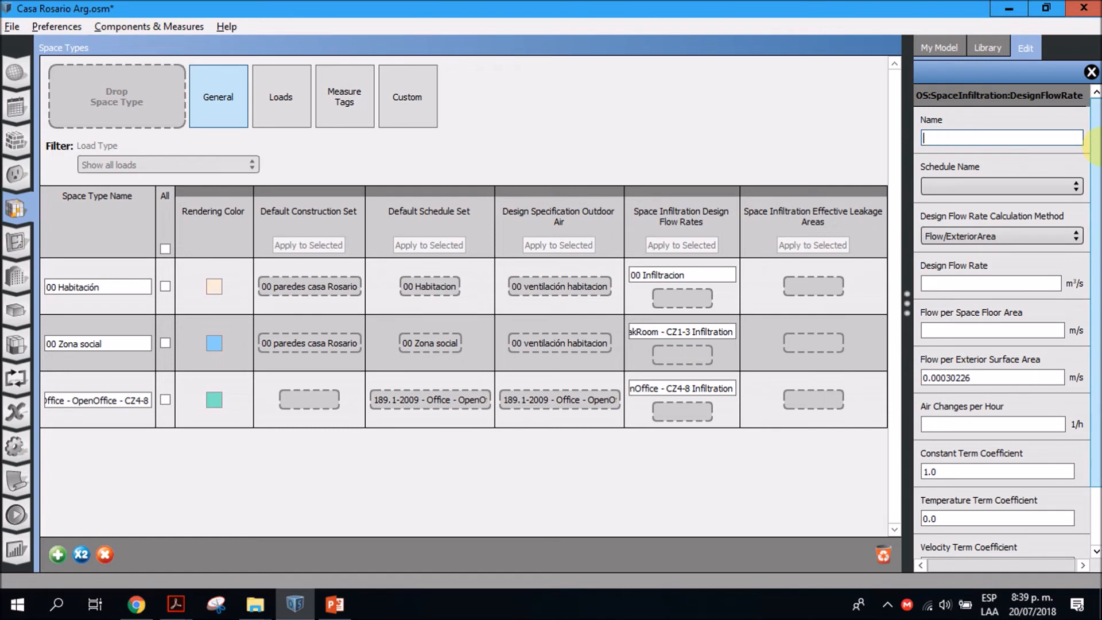
{"action": "type", "text": "00 Infiltracion"}
Set the calculation method of the 00 Zona social infiltration to Flow/ExteriorWallArea and check its flow per exterior surface area.
{"action": "left_click", "coordinate": [1029, 242]}
{"action": "left_click", "coordinate": [1022, 271]}
{"action": "left_click", "coordinate": [1002, 283]}
{"action": "left_click", "coordinate": [998, 237]}
{"action": "left_click", "coordinate": [979, 278]}
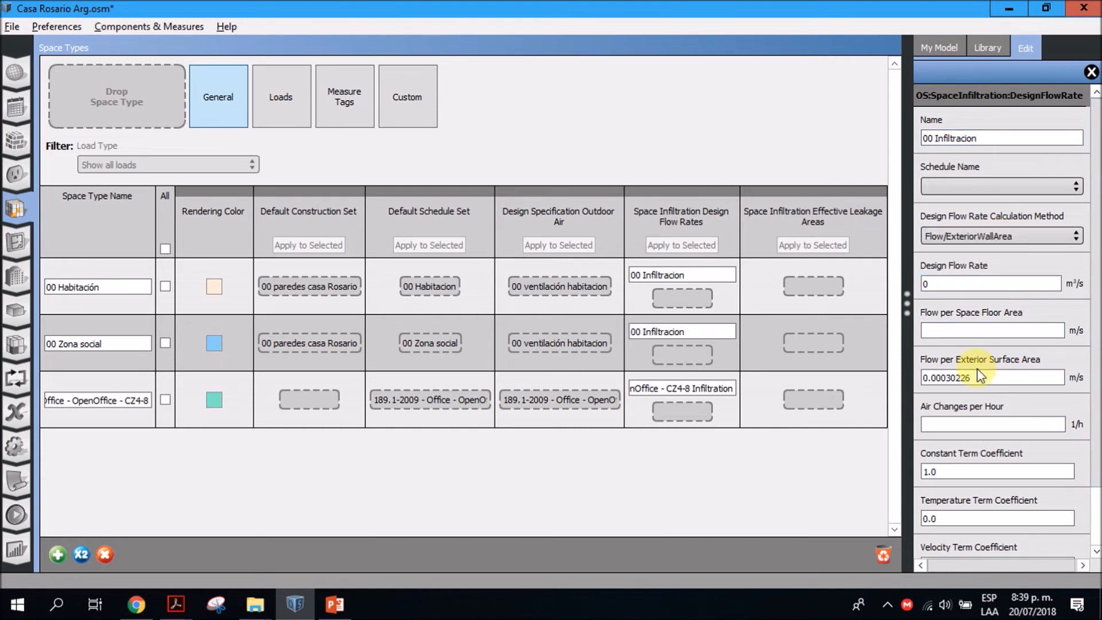
{"action": "left_click", "coordinate": [980, 378]}
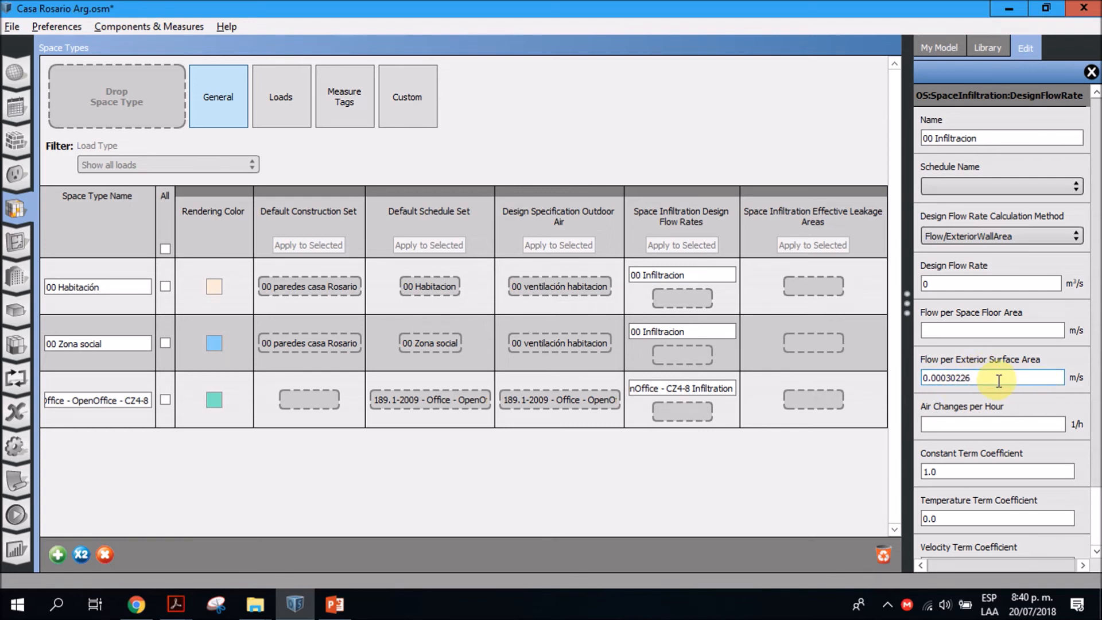
{"action": "left_click_drag", "start_coordinate": [998, 380], "coordinate": [875, 382]}
Compare the 00 Habitación and 00 Zona social entries in the space type list.
{"action": "left_click", "coordinate": [17, 209]}
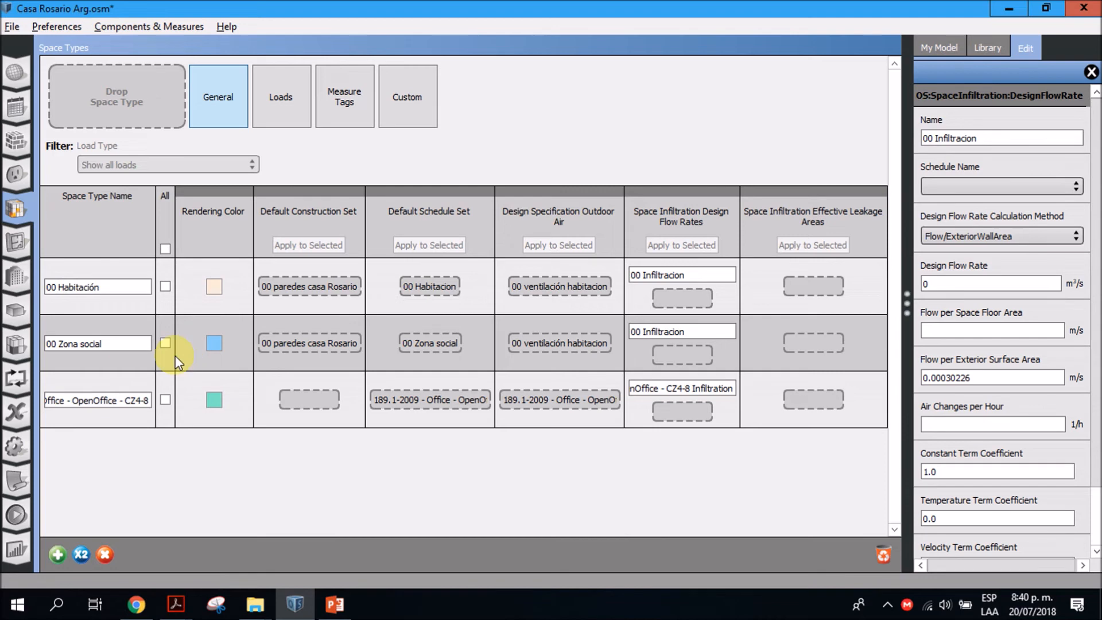
{"action": "left_click", "coordinate": [114, 287]}
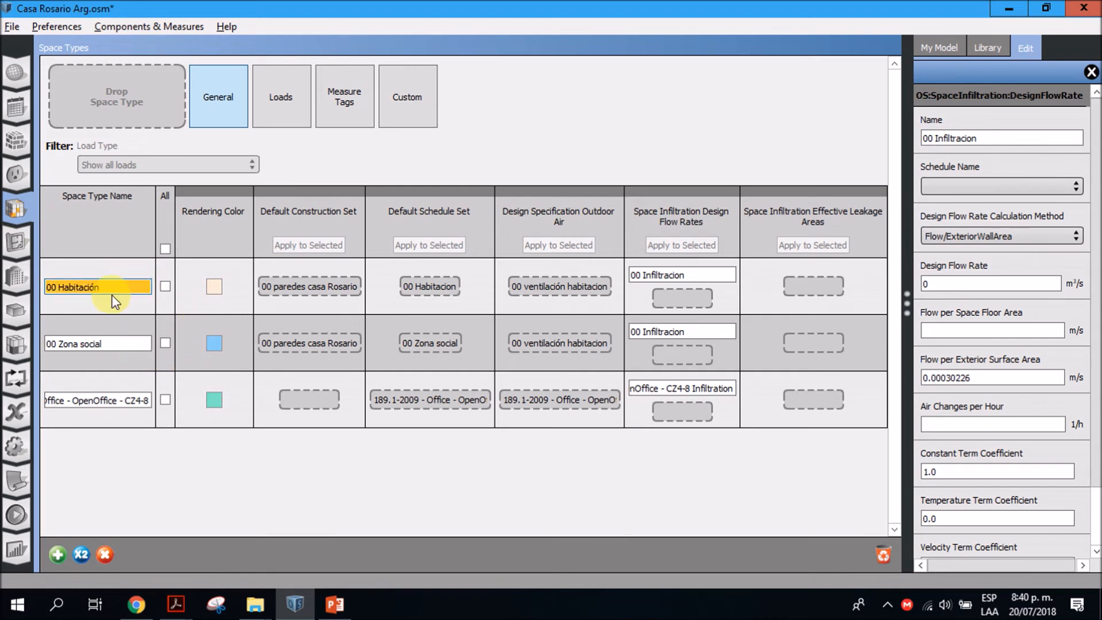
{"action": "left_click", "coordinate": [122, 344]}
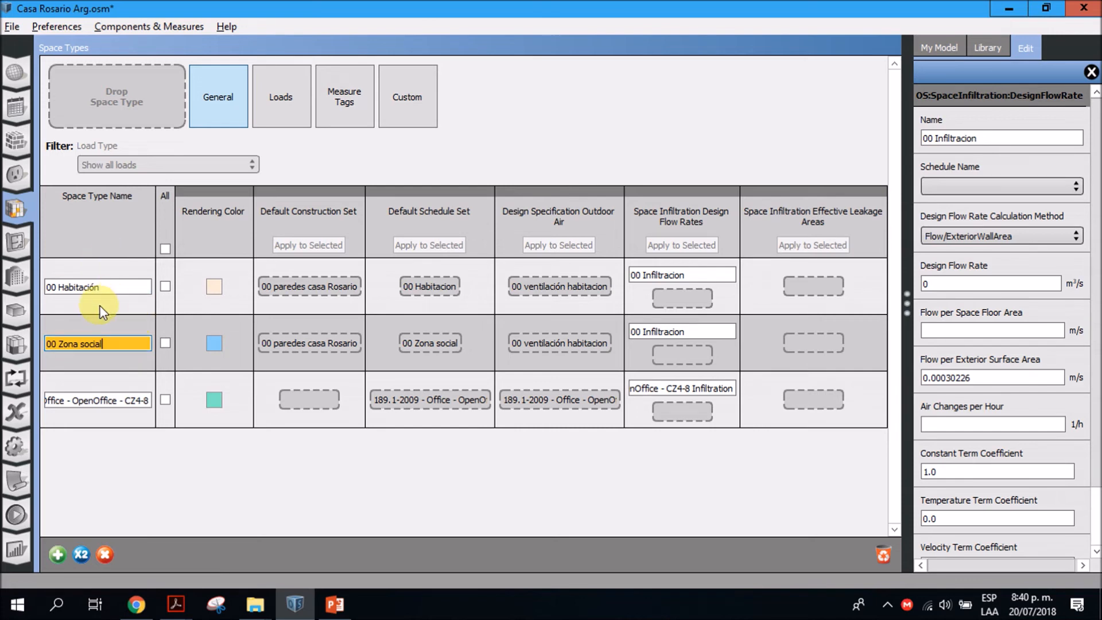
{"action": "left_click", "coordinate": [99, 287]}
{"action": "left_click", "coordinate": [104, 344]}
{"action": "left_click", "coordinate": [104, 288]}
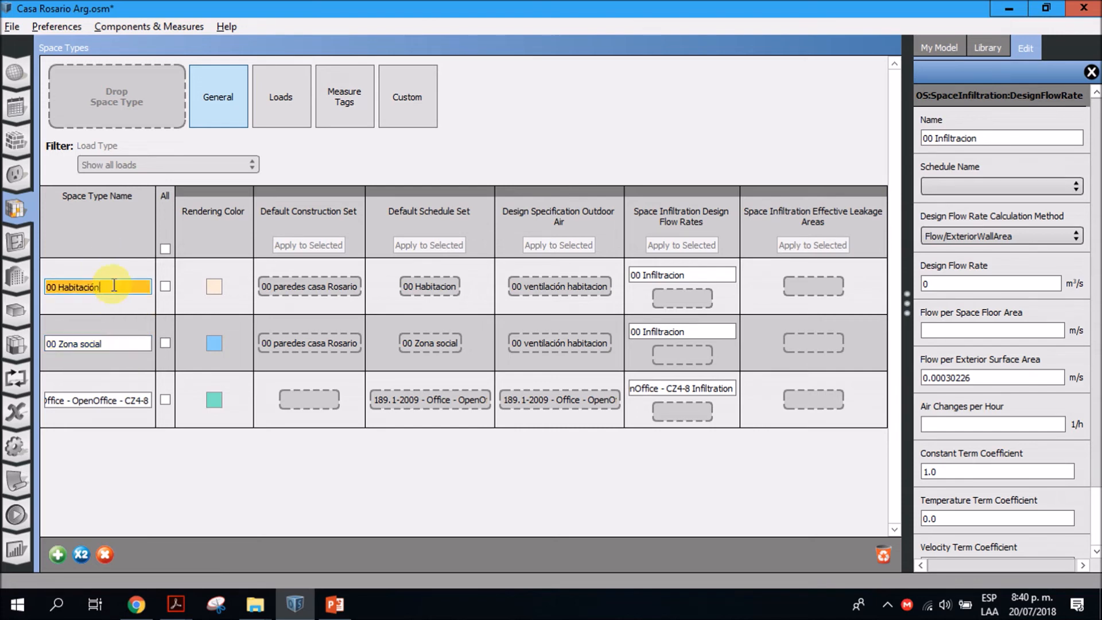
{"action": "left_click", "coordinate": [122, 343]}
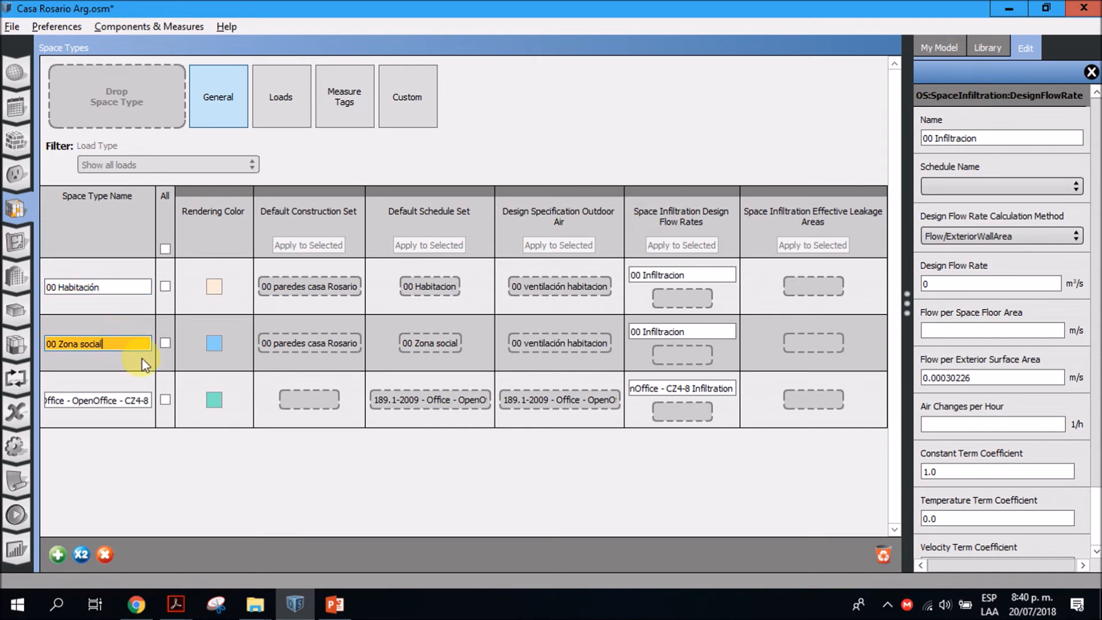
{"action": "left_click", "coordinate": [142, 359]}
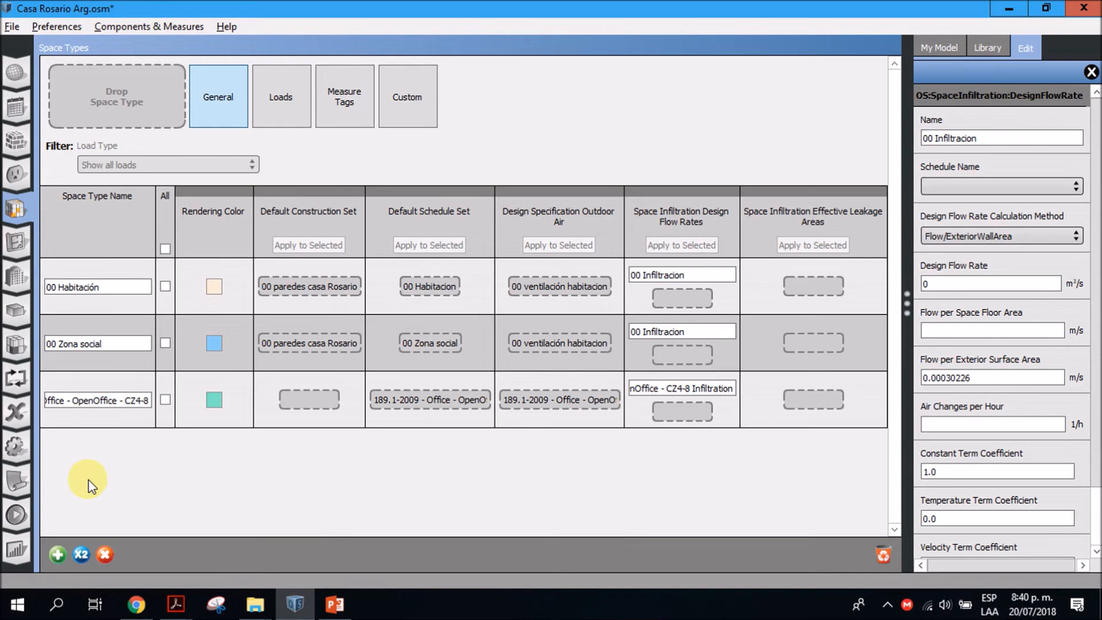
Add three new space types and name the first one 00 circulacion.
{"action": "left_click", "coordinate": [58, 554]}
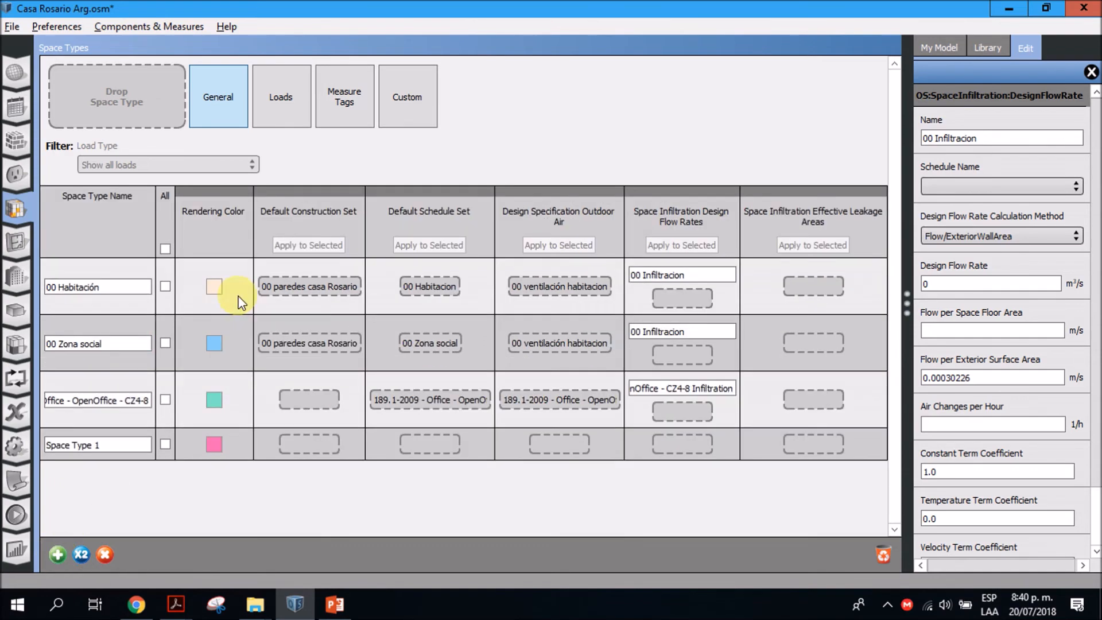
{"action": "left_click", "coordinate": [57, 555]}
{"action": "left_click", "coordinate": [57, 554]}
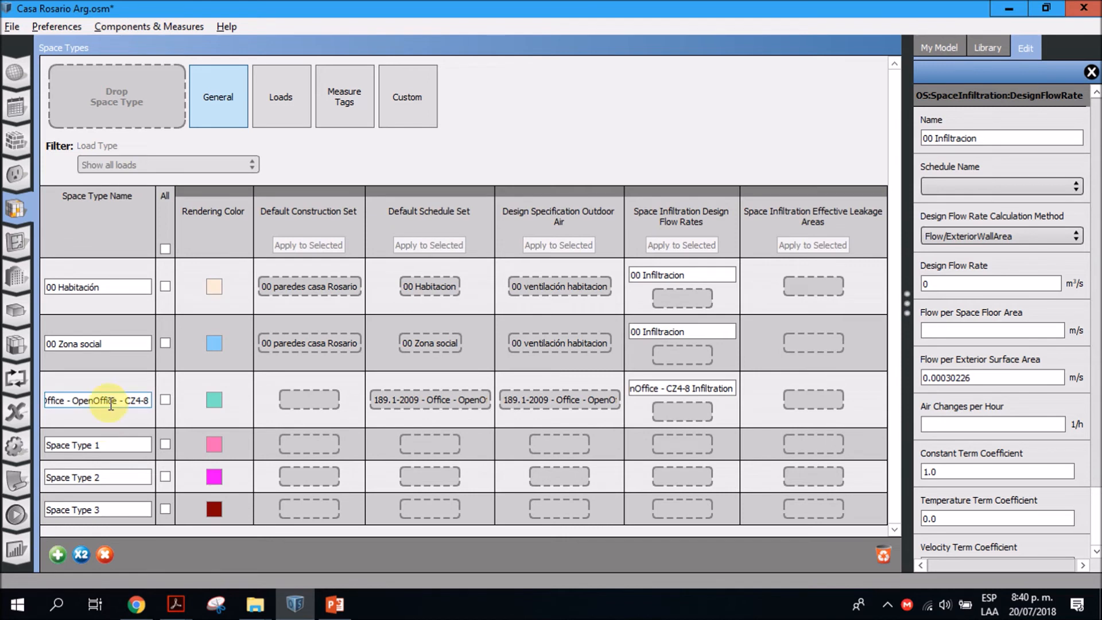
{"action": "left_click", "coordinate": [69, 444]}
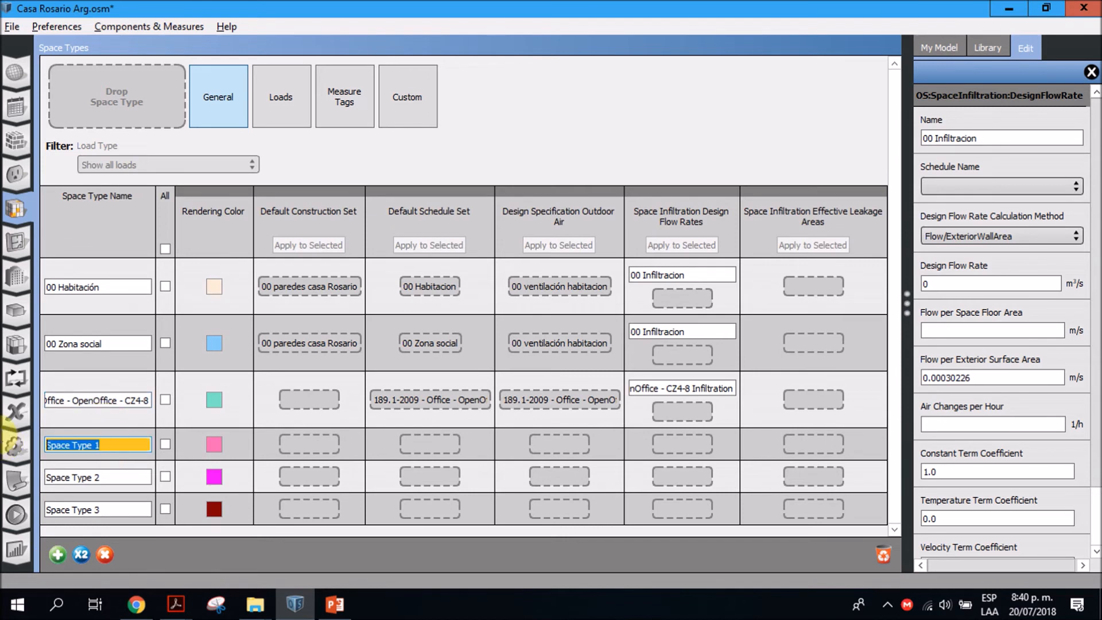
{"action": "type", "text": "00 circulacion"}
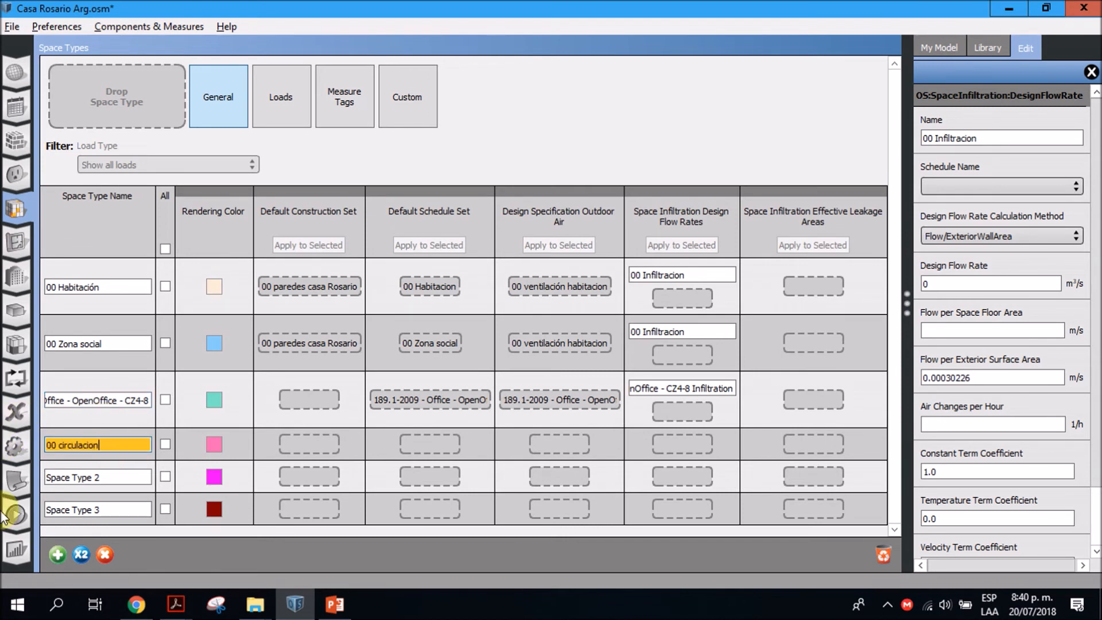
Rename the other two new space types as 00 local and 00 baño.
{"action": "left_click", "coordinate": [76, 480]}
{"action": "left_click_drag", "start_coordinate": [132, 480], "coordinate": [2, 363]}
{"action": "type", "text": "0"}
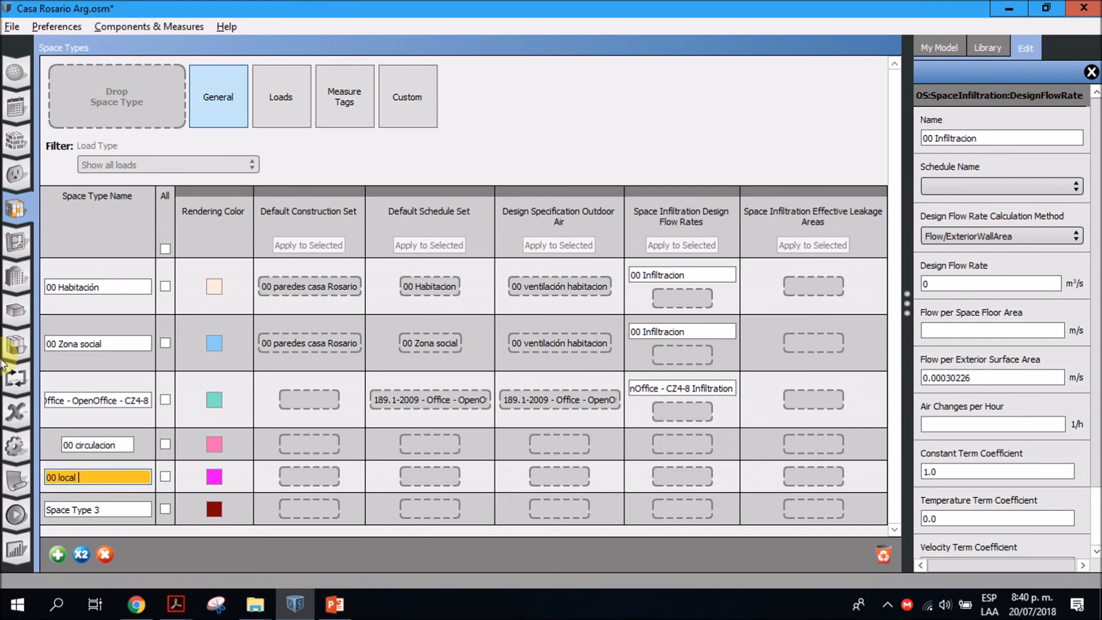
{"action": "type", "text": "0 local"}
{"action": "left_click", "coordinate": [87, 507]}
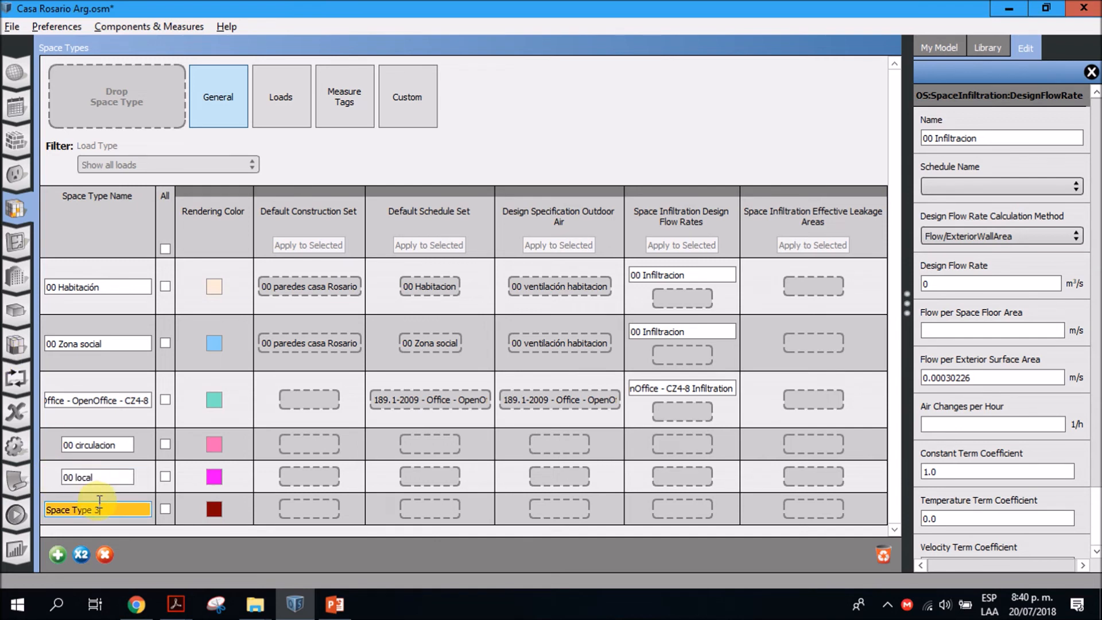
{"action": "left_click_drag", "start_coordinate": [110, 504], "coordinate": [5, 507]}
{"action": "type", "text": "00 baño"}
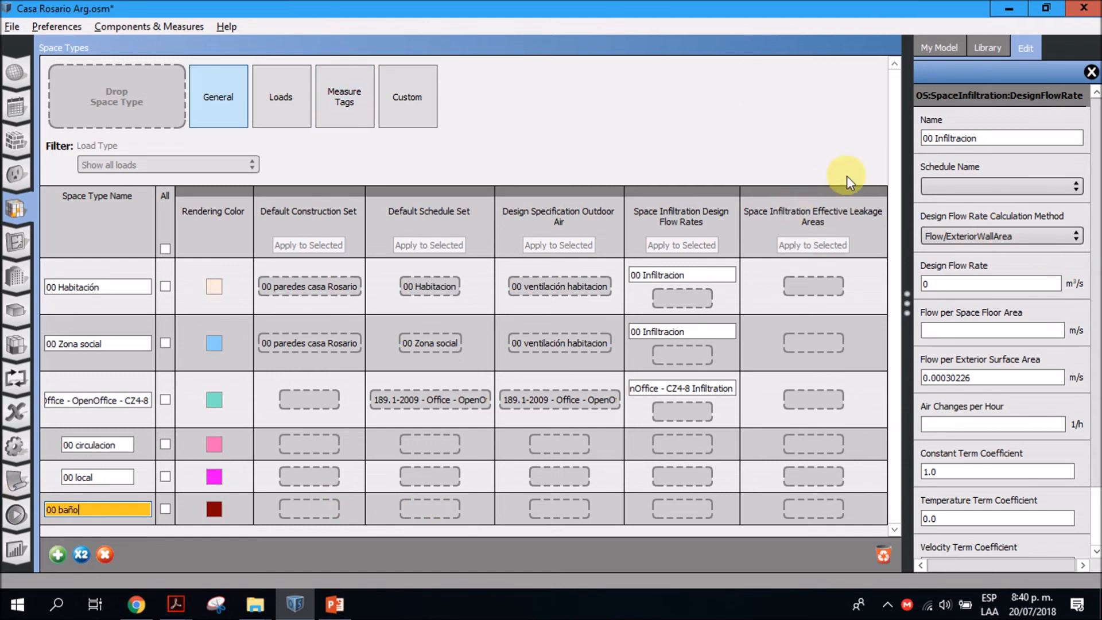
{"action": "key", "text": "Return"}
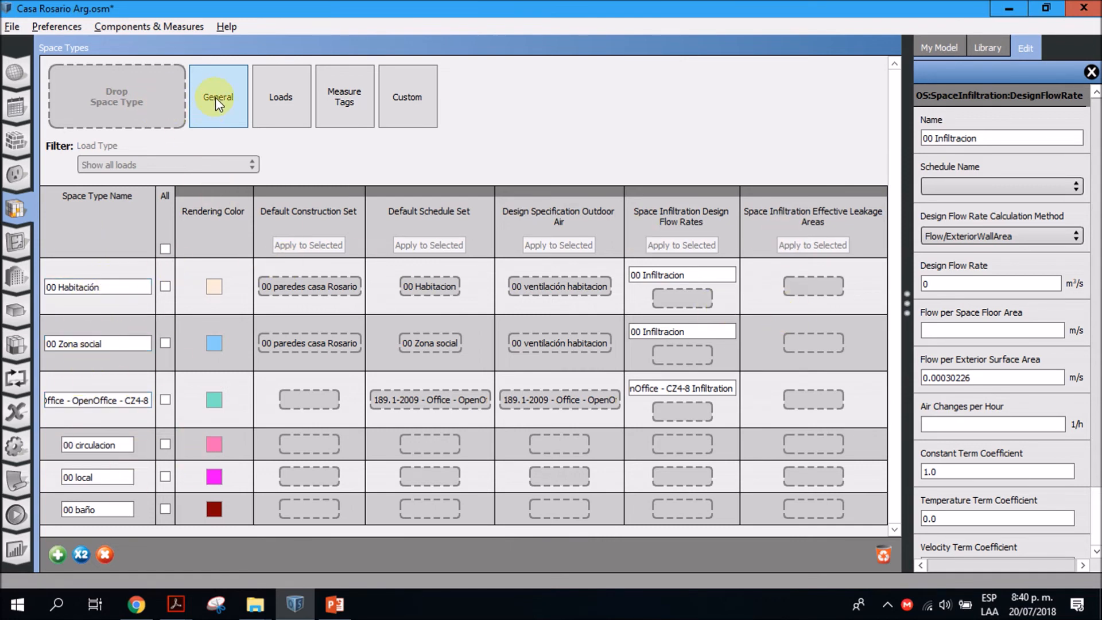
Review the loads assigned to each space type, including those of the Office - OpenOffice - CZ4-8 reference, and compare with the general settings.
{"action": "left_click", "coordinate": [281, 85]}
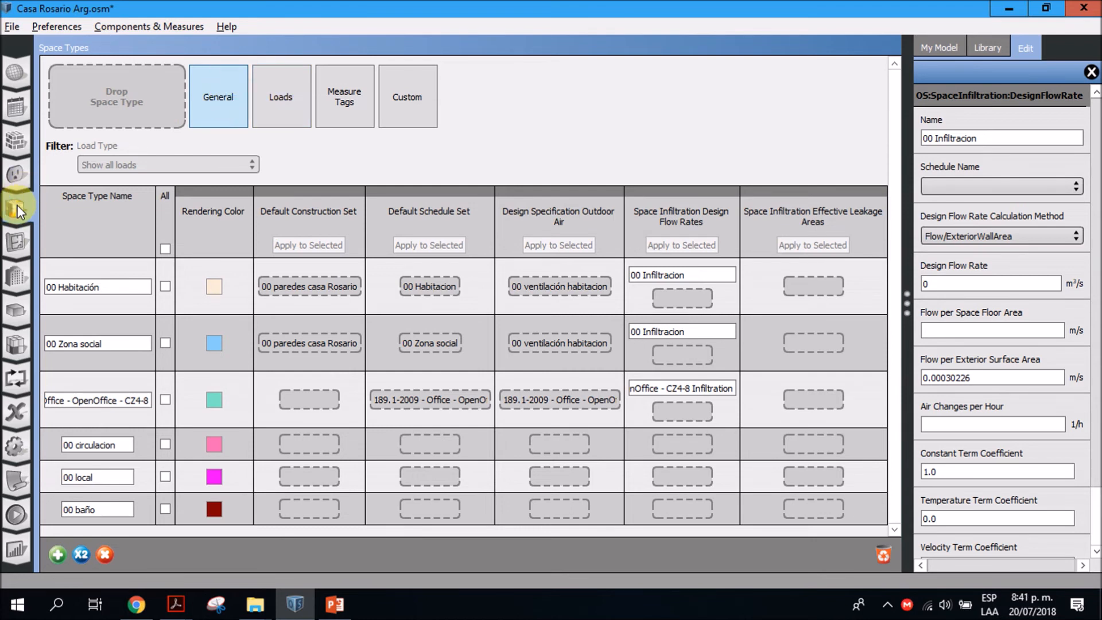
{"action": "left_click", "coordinate": [285, 92]}
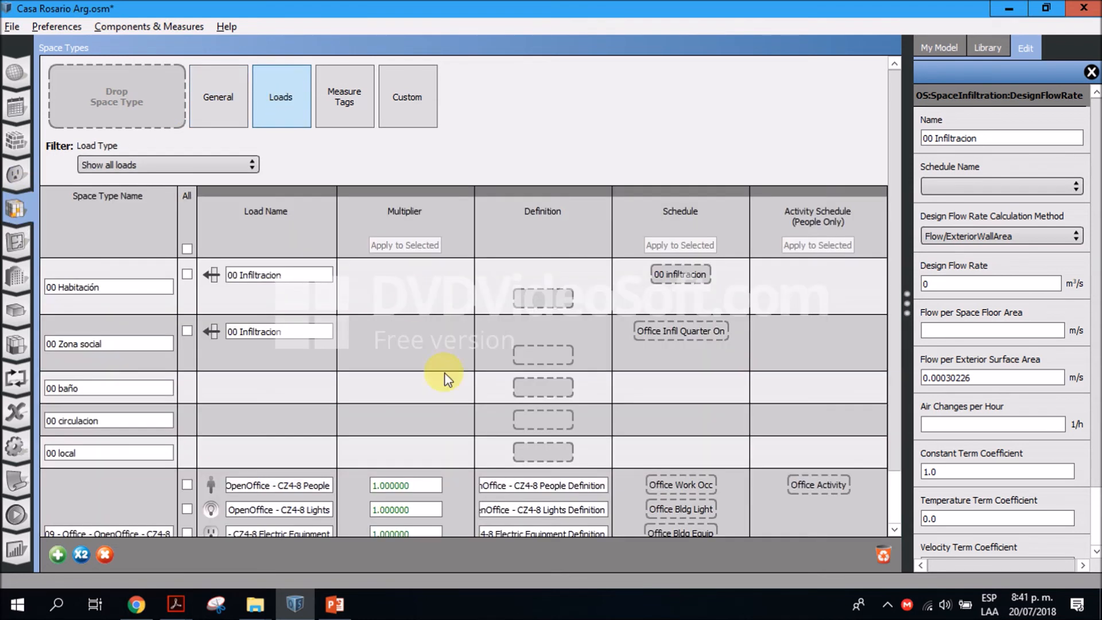
{"action": "scroll", "coordinate": [270, 331], "scroll_direction": "down", "scroll_amount": 1}
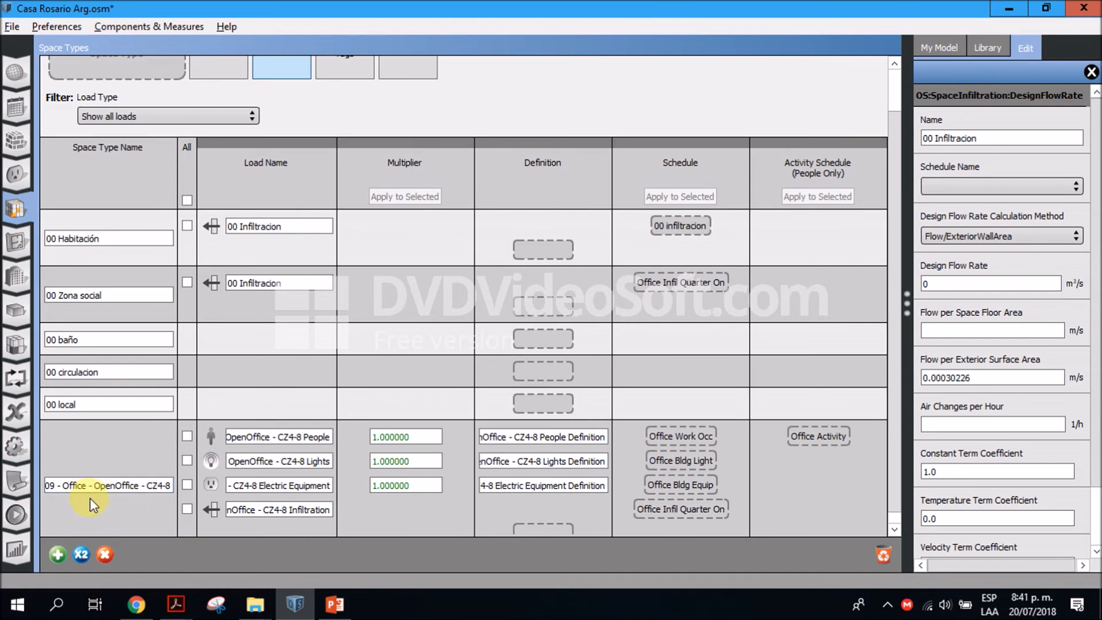
{"action": "scroll", "coordinate": [150, 425], "scroll_direction": "up", "scroll_amount": 1}
{"action": "left_click", "coordinate": [218, 95]}
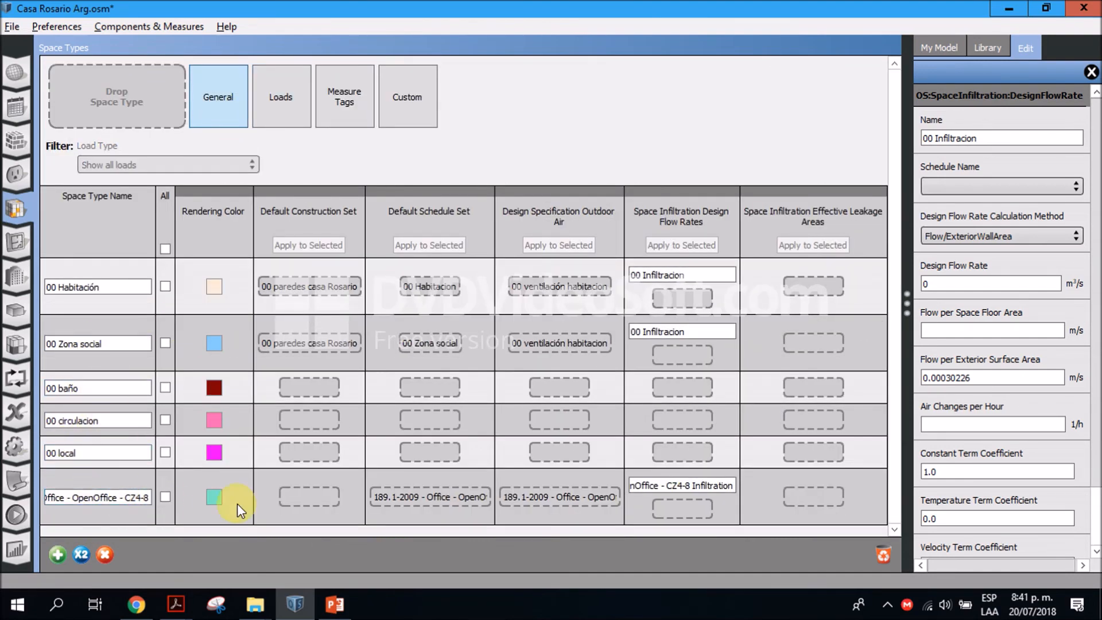
{"action": "left_click", "coordinate": [266, 95]}
{"action": "scroll", "coordinate": [399, 316], "scroll_direction": "down", "scroll_amount": 1}
{"action": "scroll", "coordinate": [397, 312], "scroll_direction": "up", "scroll_amount": 1}
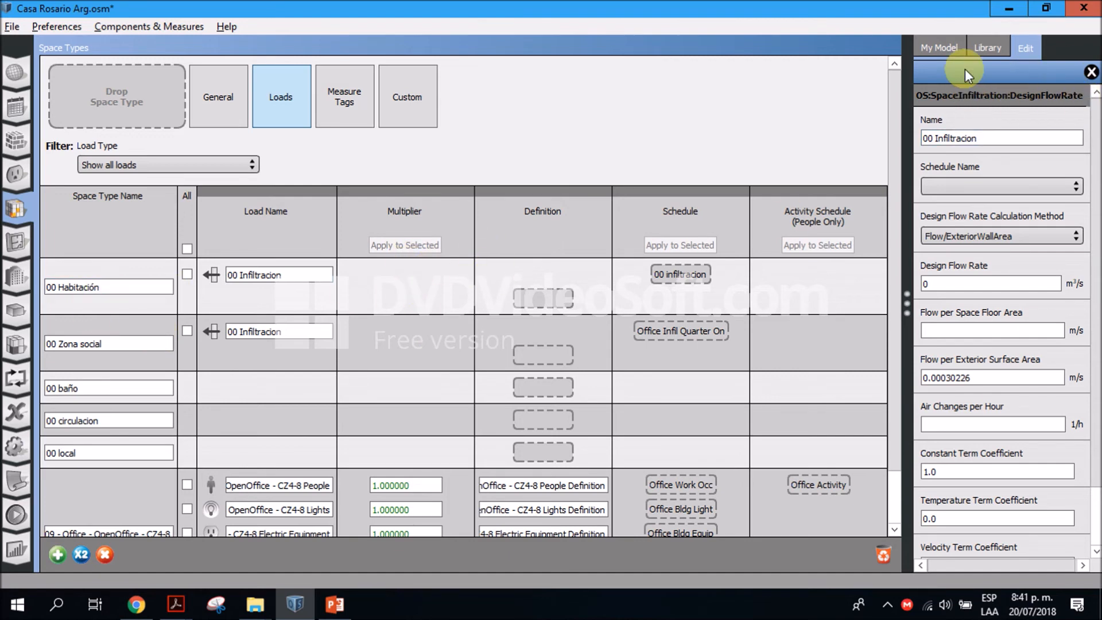
Assign the model's 00 Personas habitación principal people definition to the 00 Habitación space type.
{"action": "left_click", "coordinate": [935, 47]}
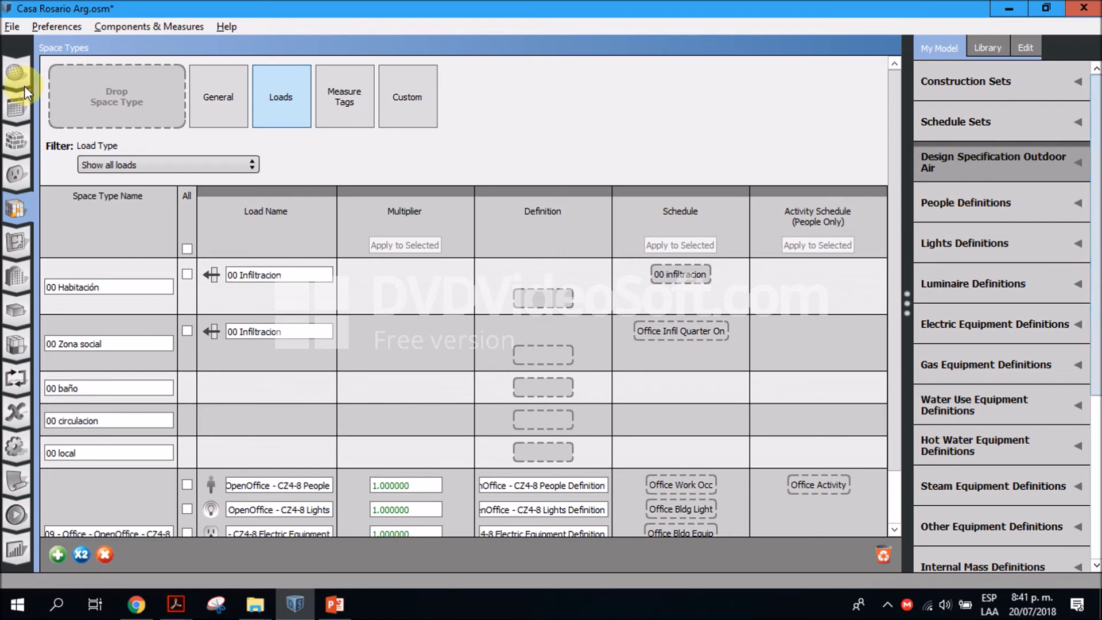
{"action": "left_click", "coordinate": [1021, 202]}
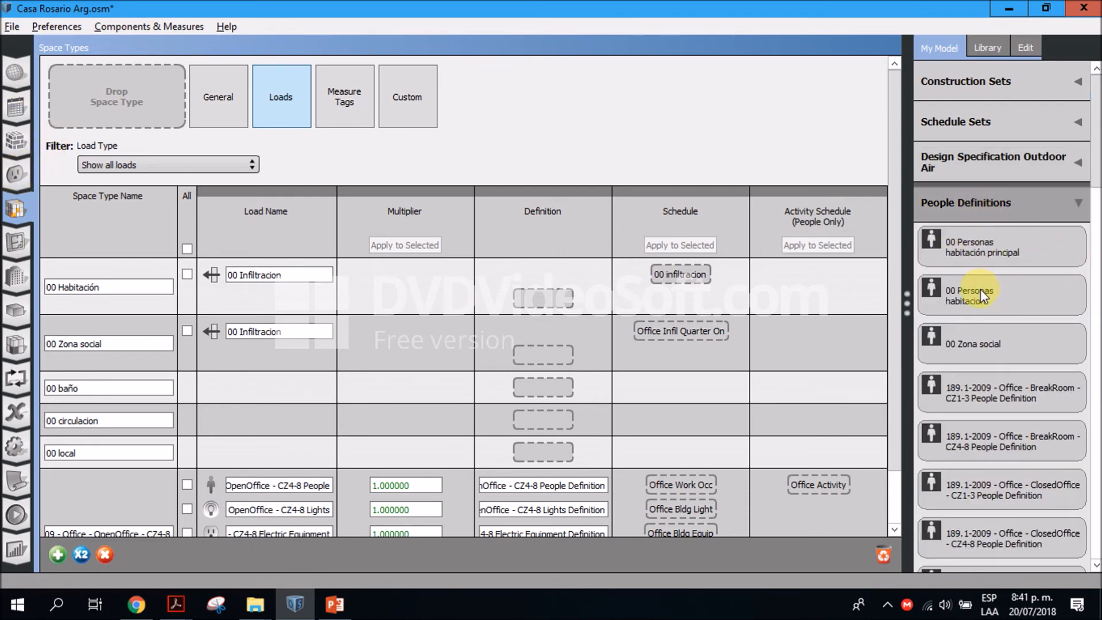
{"action": "left_click_drag", "start_coordinate": [991, 264], "coordinate": [413, 300]}
{"action": "left_click_drag", "start_coordinate": [975, 247], "coordinate": [513, 292]}
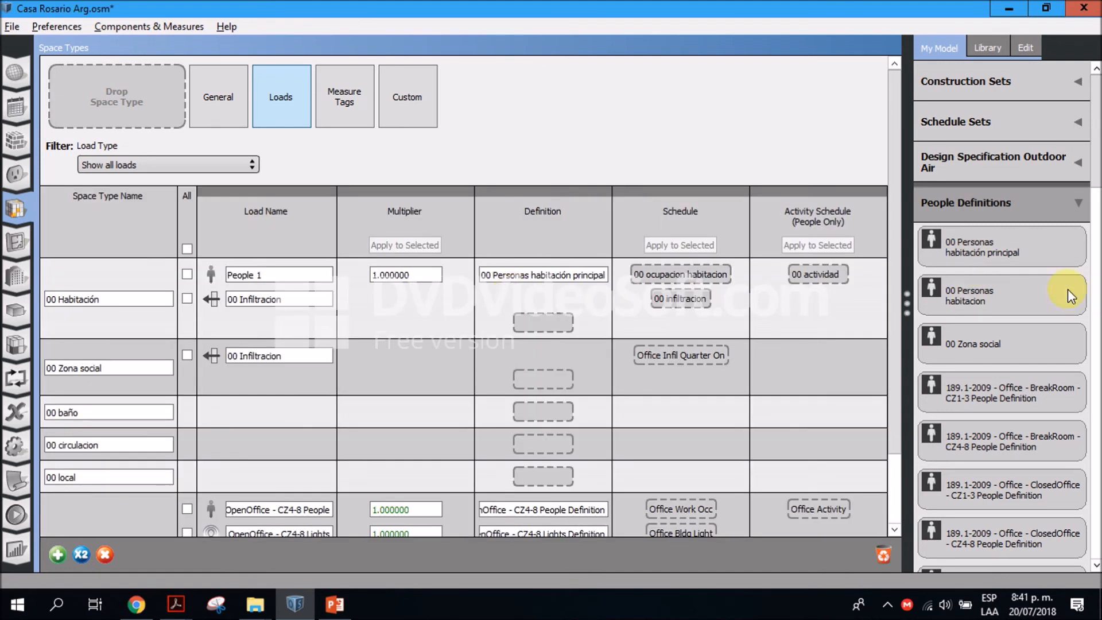
Assign the model's 00 Iluminación lights definition to the 00 Habitación space type.
{"action": "scroll", "coordinate": [550, 299], "scroll_direction": "down", "scroll_amount": 1}
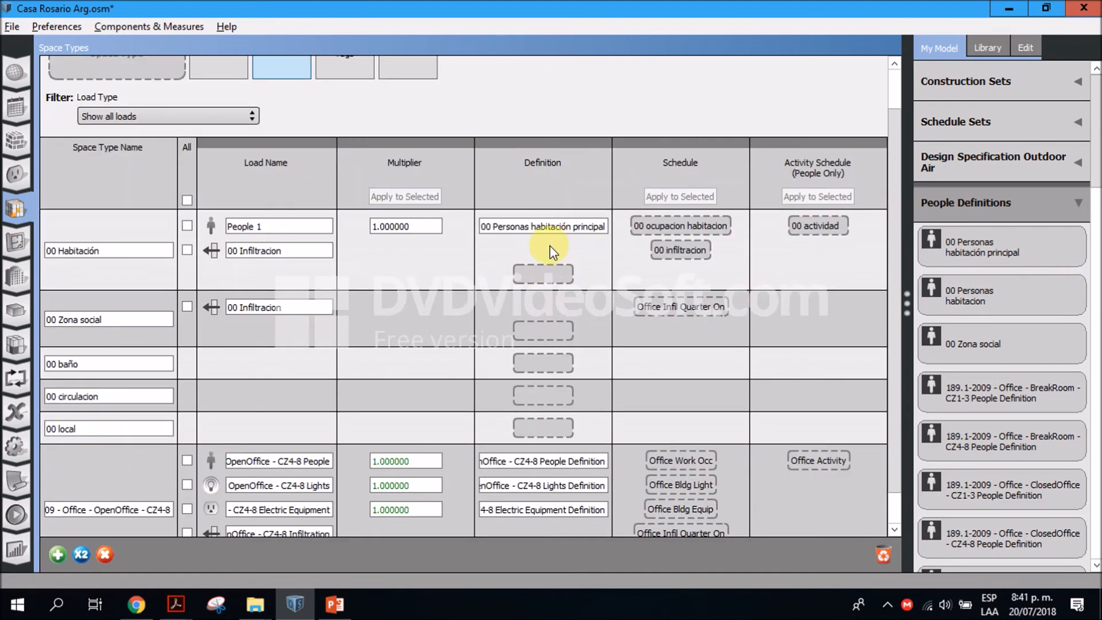
{"action": "left_click", "coordinate": [1010, 219]}
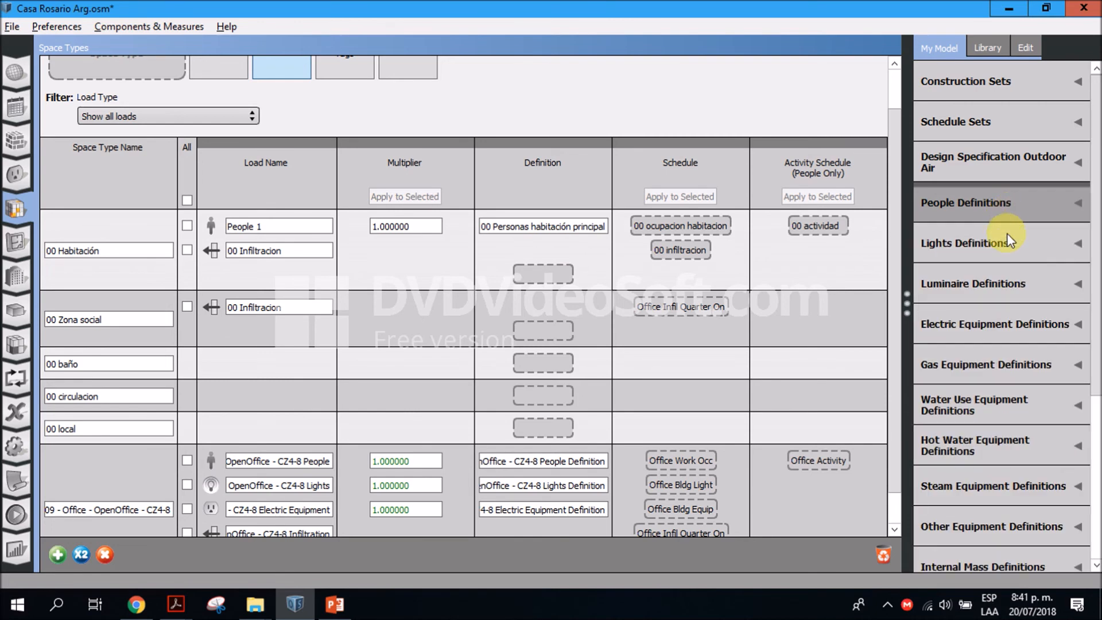
{"action": "left_click", "coordinate": [1006, 247]}
{"action": "left_click_drag", "start_coordinate": [976, 287], "coordinate": [539, 271]}
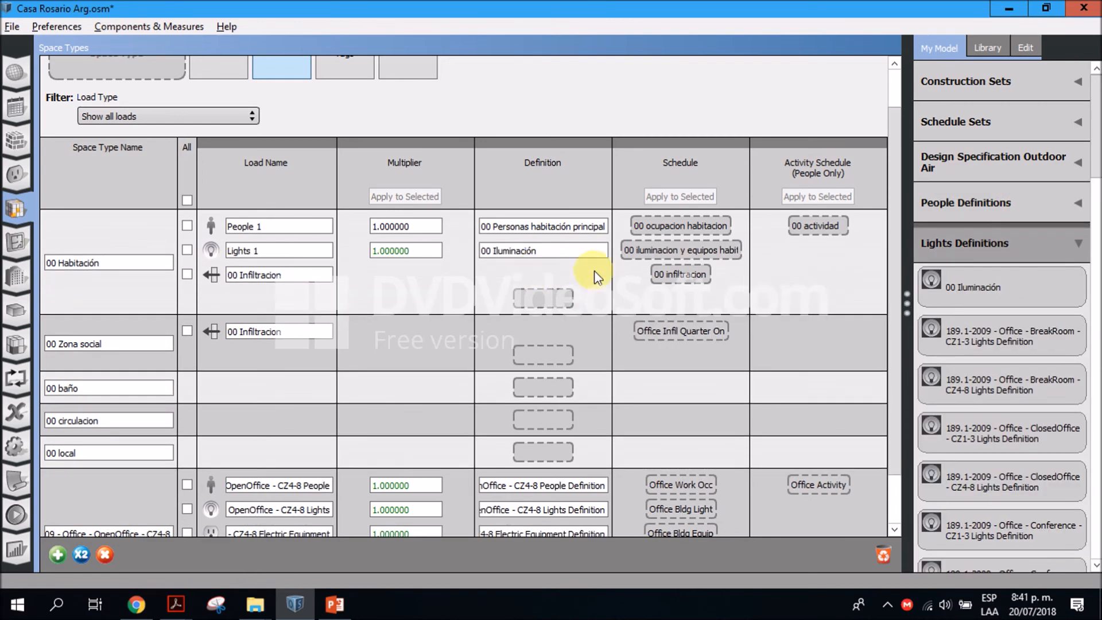
Assign the 00 Equipos habitación electric equipment definition to 00 Habitación and check its load list.
{"action": "left_click", "coordinate": [992, 241]}
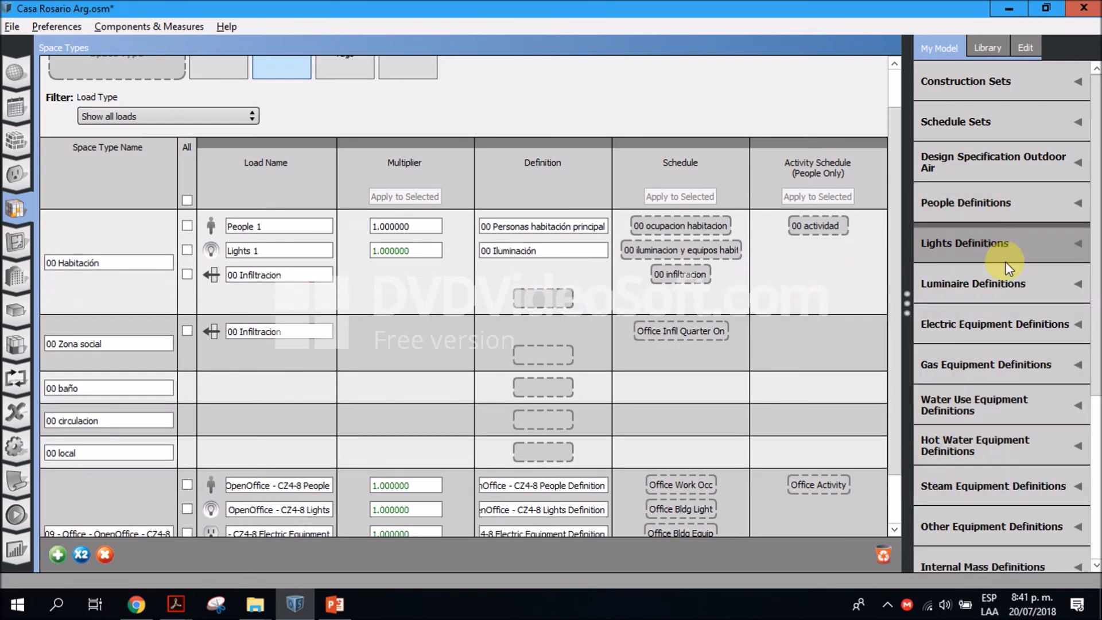
{"action": "left_click", "coordinate": [989, 325]}
{"action": "left_click_drag", "start_coordinate": [981, 367], "coordinate": [540, 294]}
{"action": "scroll", "coordinate": [567, 290], "scroll_direction": "down", "scroll_amount": 1}
{"action": "scroll", "coordinate": [564, 281], "scroll_direction": "down", "scroll_amount": 1}
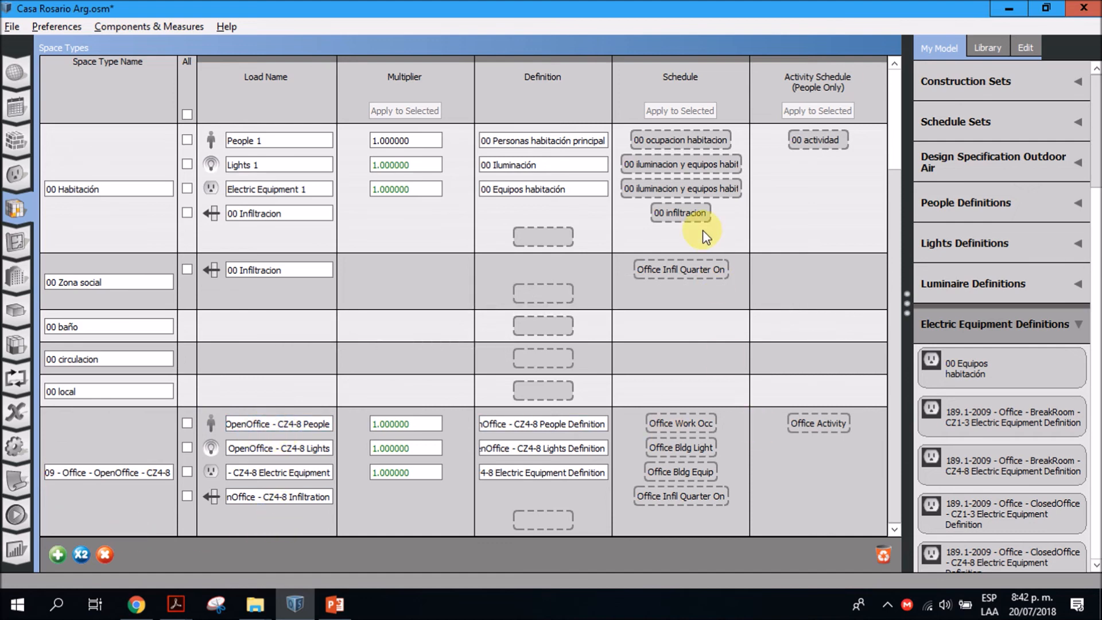
{"action": "scroll", "coordinate": [263, 212], "scroll_direction": "up", "scroll_amount": 3}
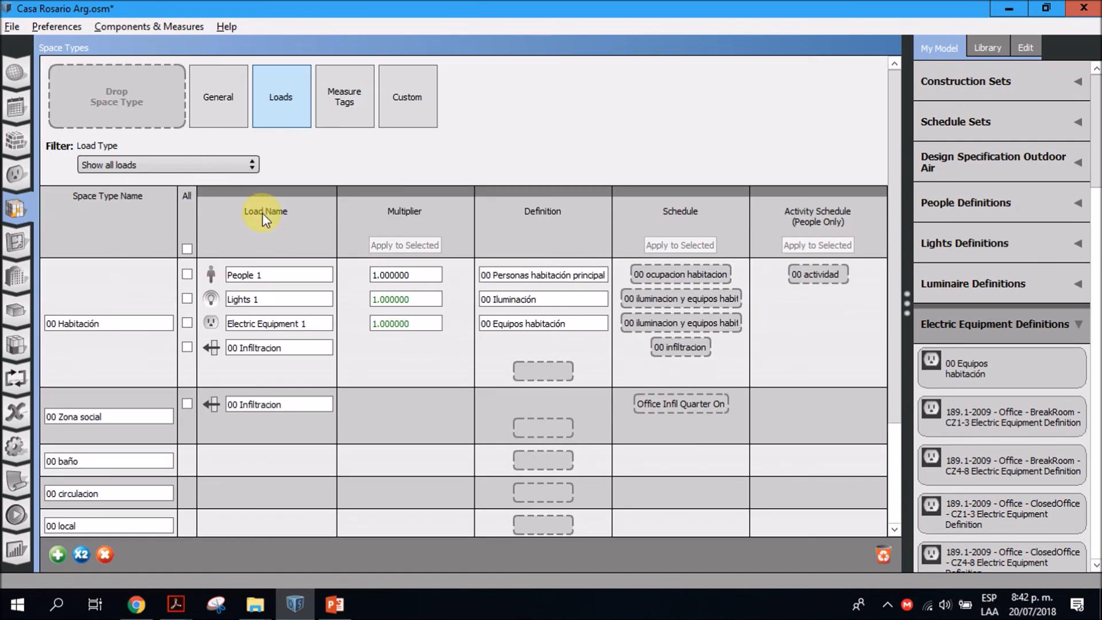
{"action": "left_click", "coordinate": [254, 322]}
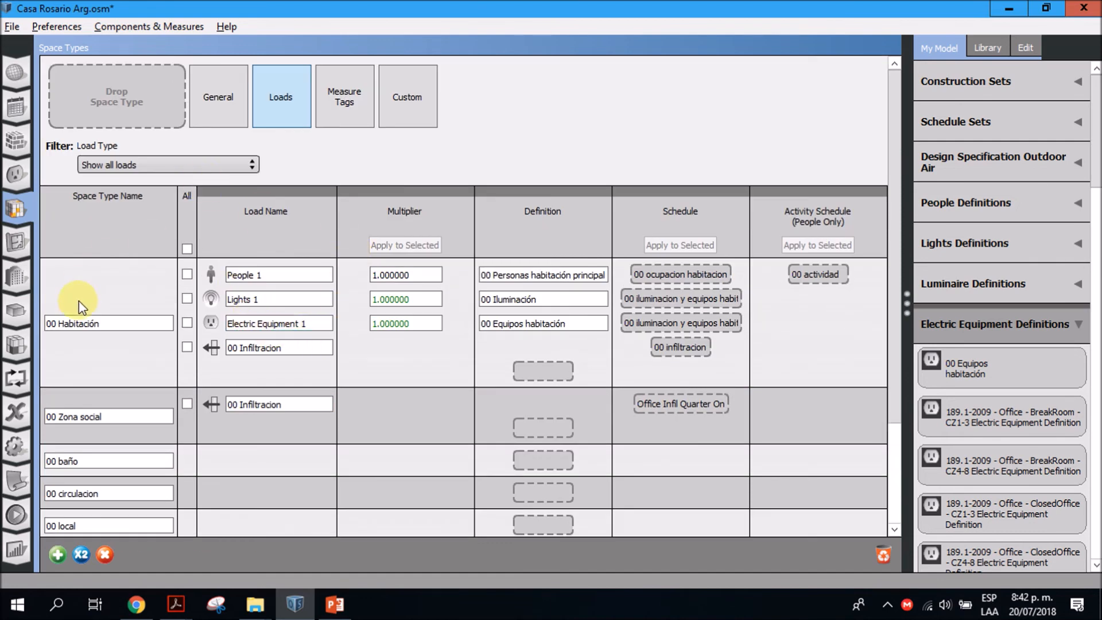
Assign the model's 00 Zona social people definition to the 00 Zona social space type.
{"action": "scroll", "coordinate": [123, 352], "scroll_direction": "down", "scroll_amount": 3}
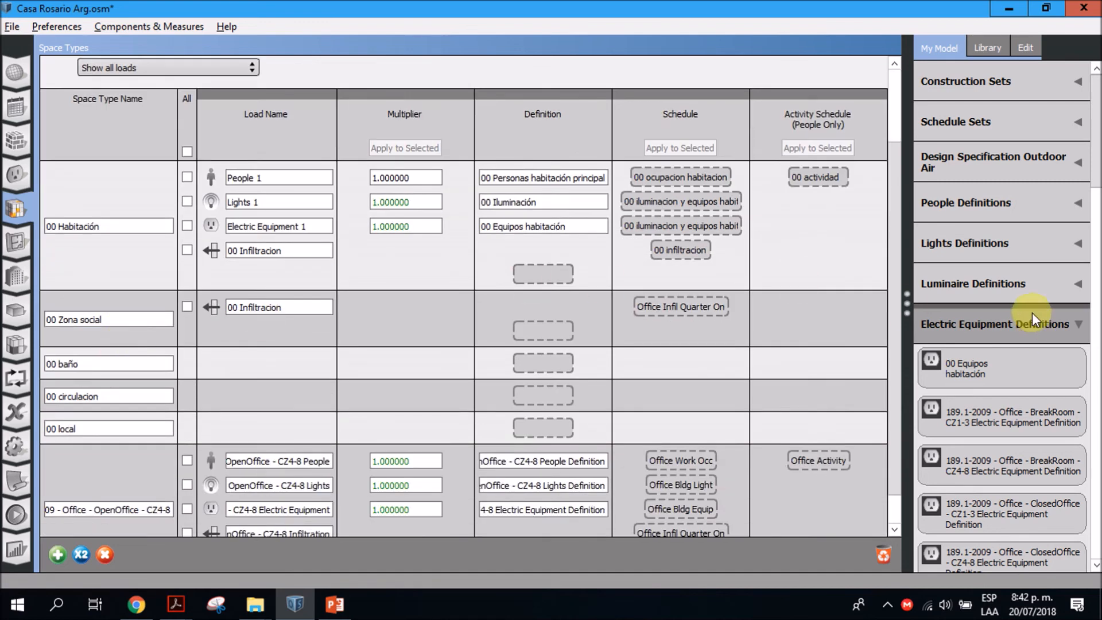
{"action": "left_click", "coordinate": [1023, 332]}
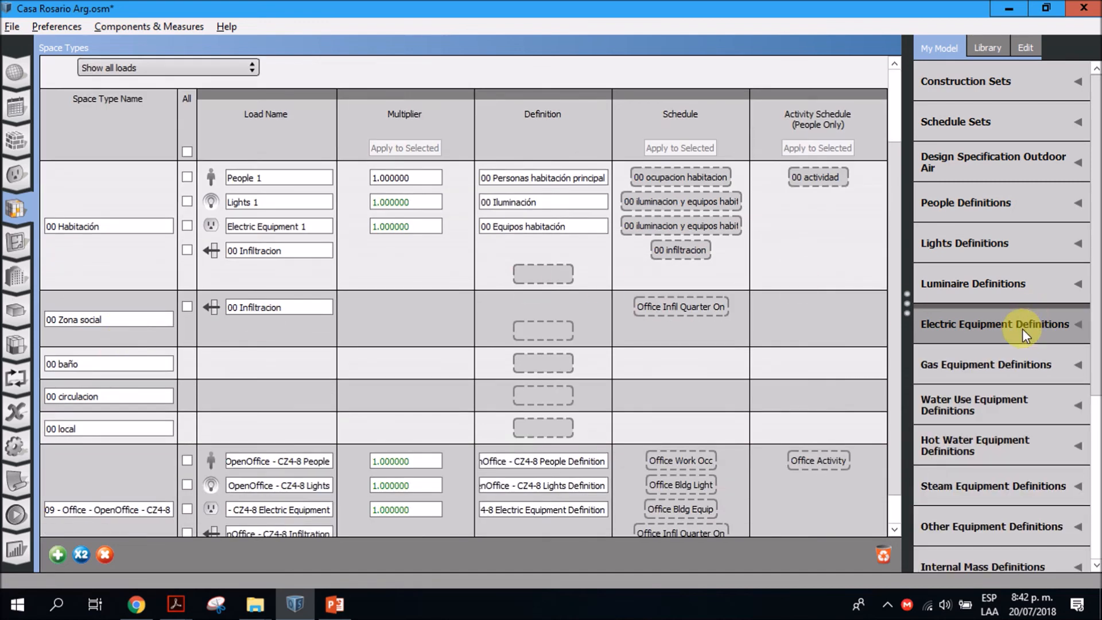
{"action": "left_click", "coordinate": [969, 203]}
{"action": "left_click_drag", "start_coordinate": [967, 329], "coordinate": [541, 330]}
Assign the 00 Iluminación lights and 00 Equipos habitación electric equipment definitions to the 00 Zona social space type.
{"action": "left_click", "coordinate": [989, 204]}
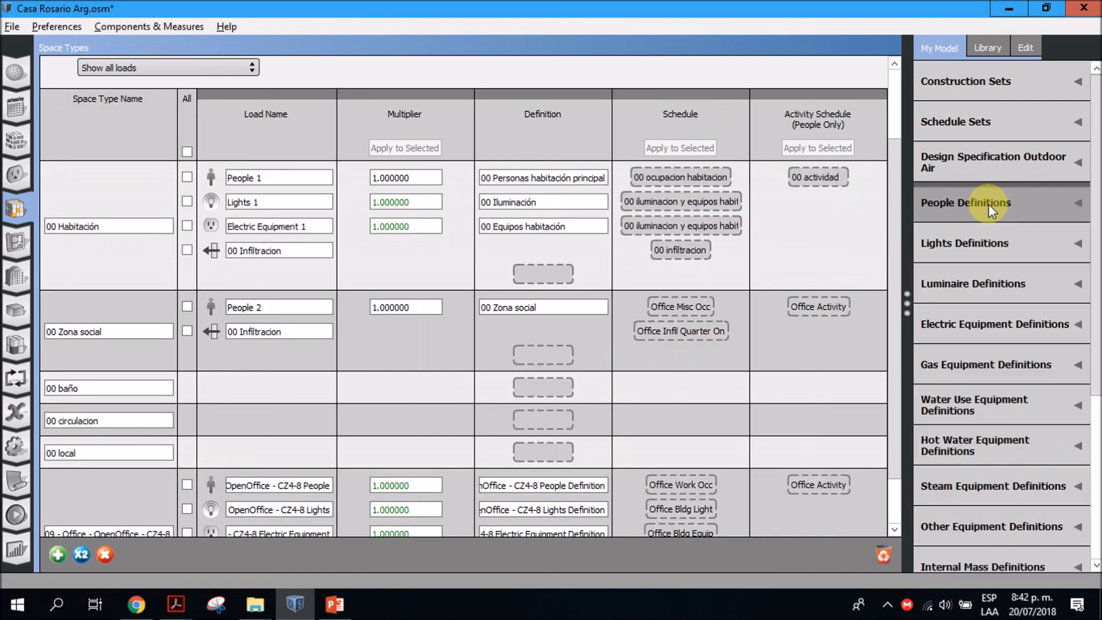
{"action": "left_click", "coordinate": [985, 239]}
{"action": "left_click_drag", "start_coordinate": [1004, 267], "coordinate": [560, 353]}
{"action": "left_click", "coordinate": [1022, 239]}
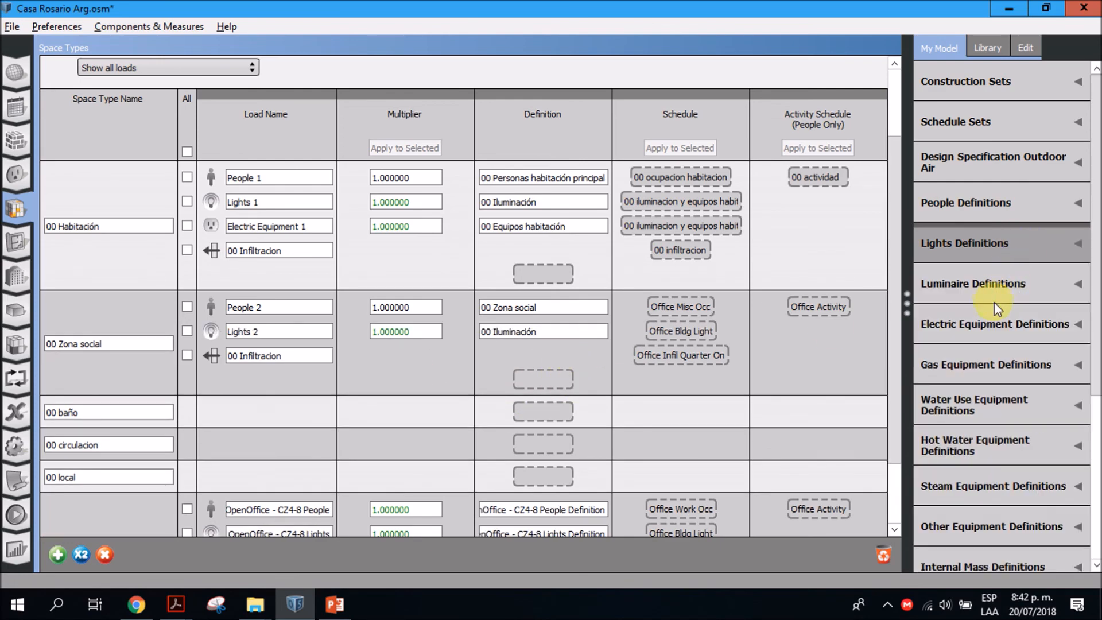
{"action": "left_click", "coordinate": [990, 326]}
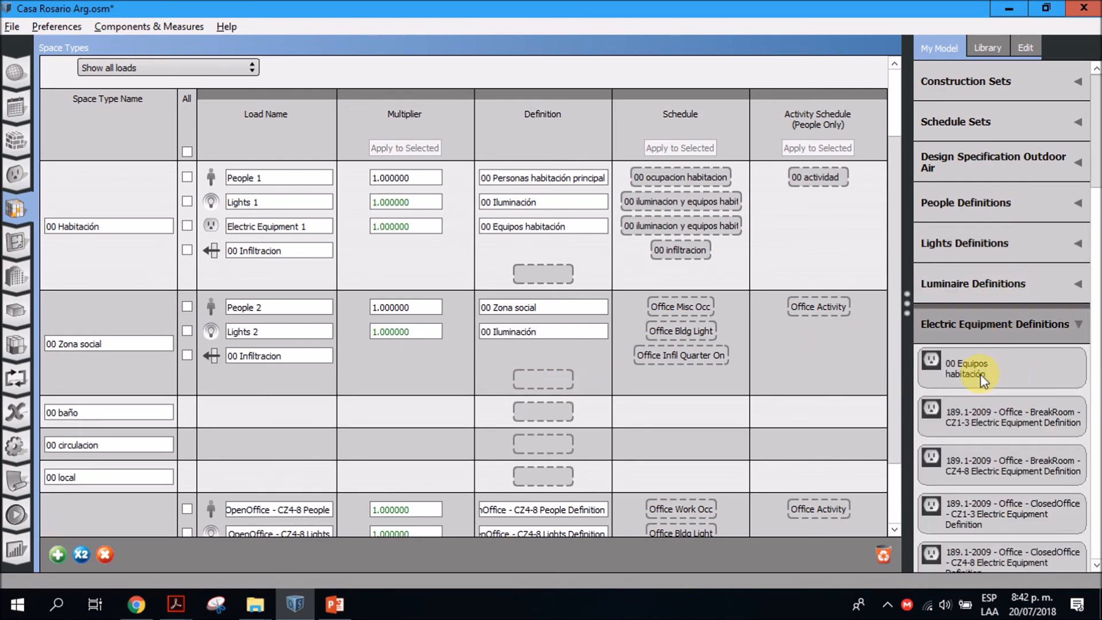
{"action": "left_click_drag", "start_coordinate": [980, 373], "coordinate": [547, 380]}
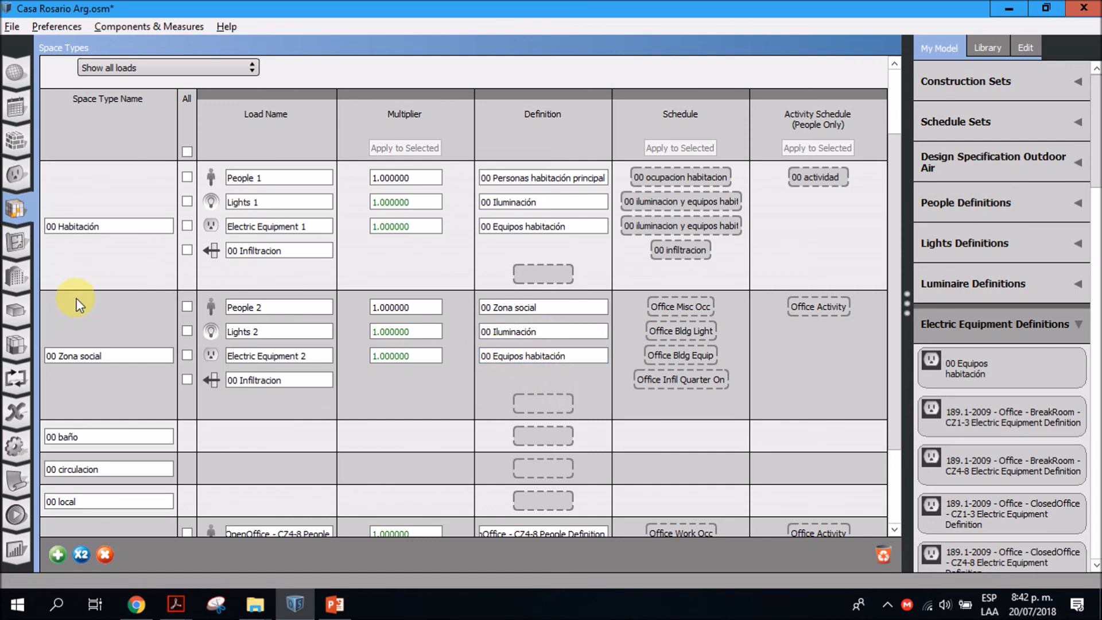
Check the lights and electric equipment definitions of 00 Zona social, and review the space types' measure tags, custom and general settings.
{"action": "scroll", "coordinate": [82, 325], "scroll_direction": "down", "scroll_amount": 1}
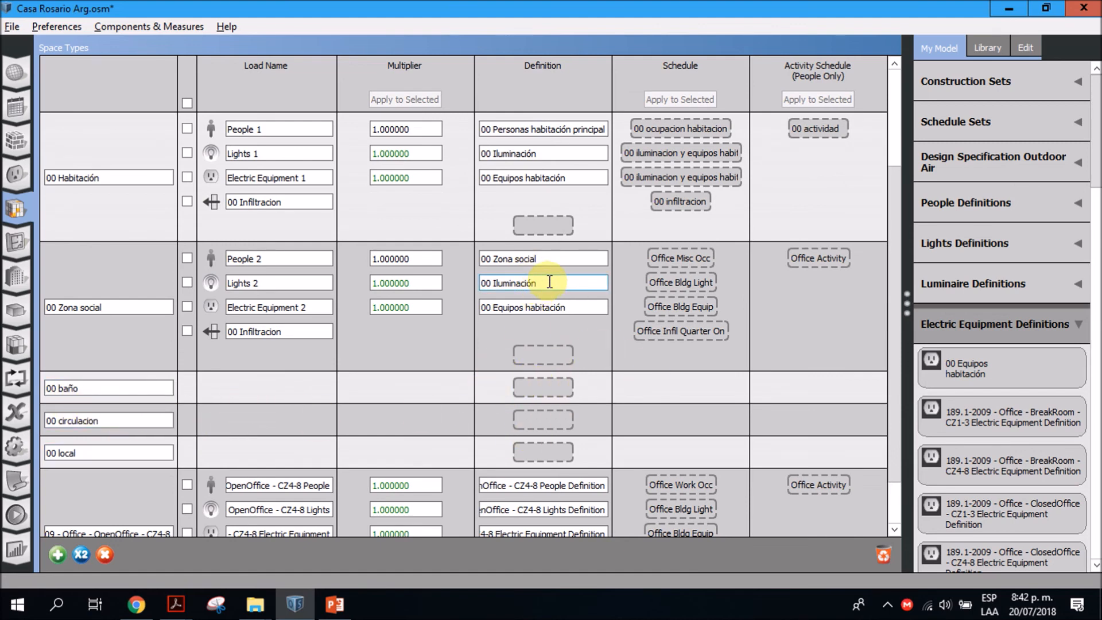
{"action": "left_click_drag", "start_coordinate": [545, 282], "coordinate": [453, 279]}
{"action": "left_click", "coordinate": [576, 314]}
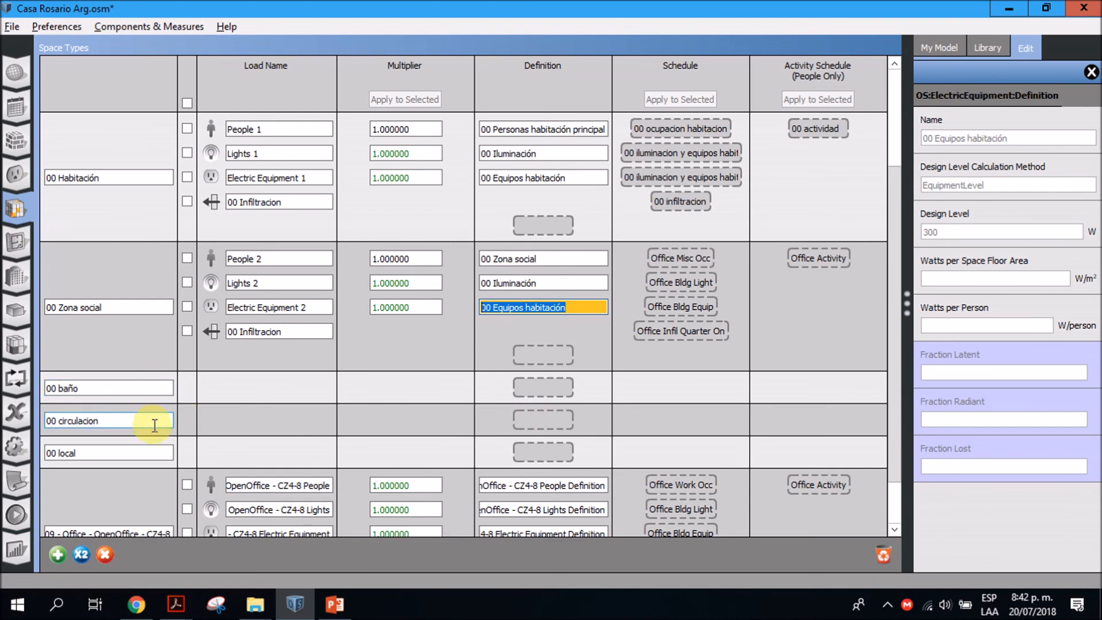
{"action": "scroll", "coordinate": [175, 330], "scroll_direction": "up", "scroll_amount": 3}
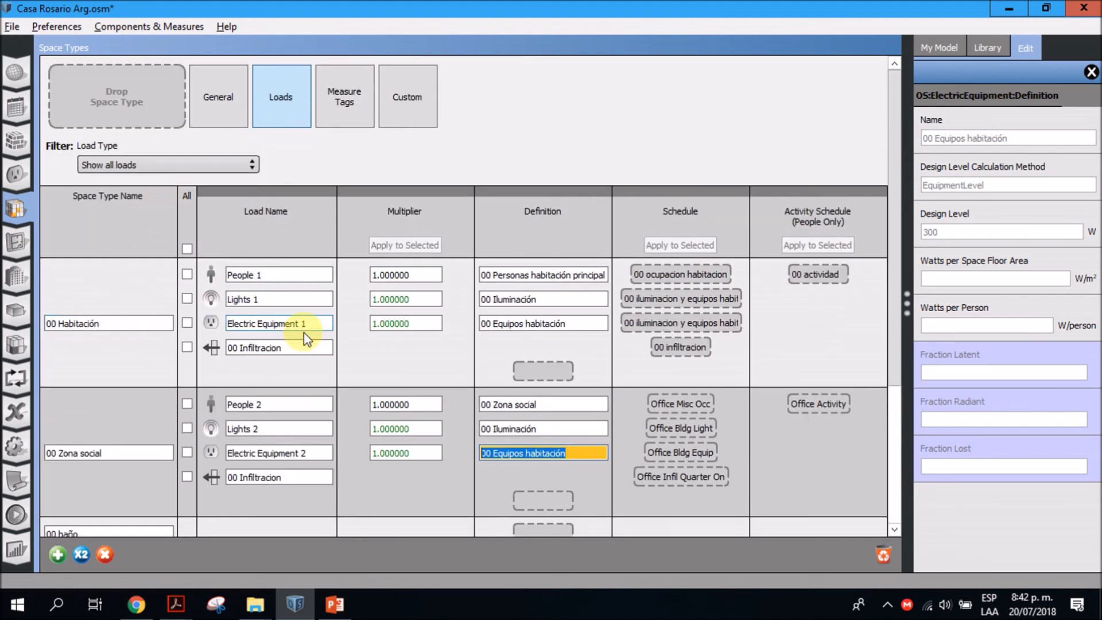
{"action": "left_click", "coordinate": [344, 93]}
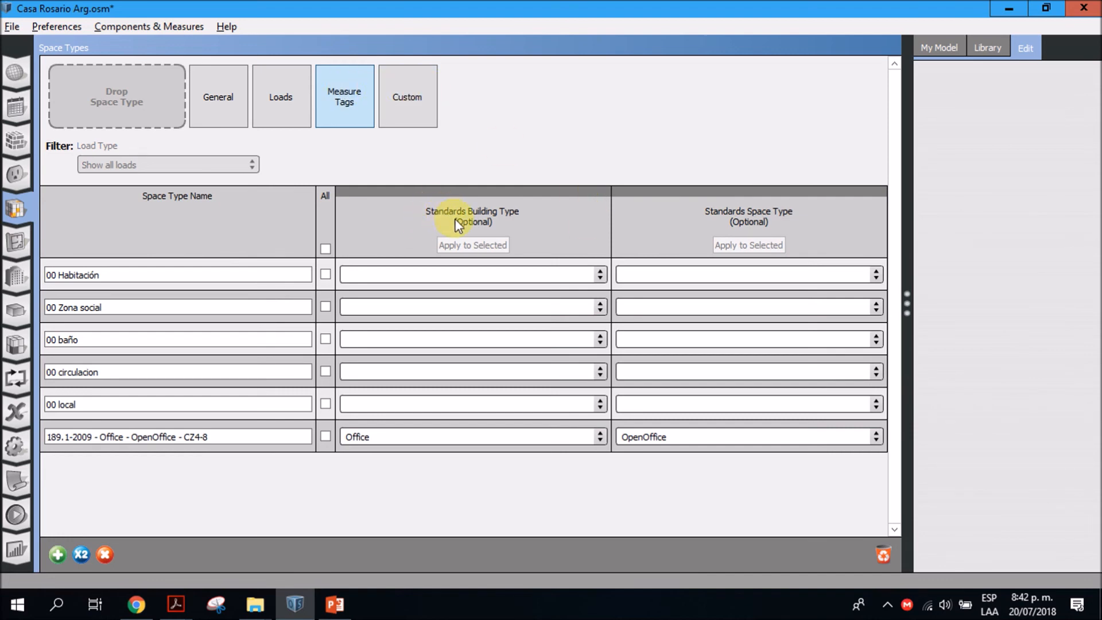
{"action": "left_click", "coordinate": [416, 91]}
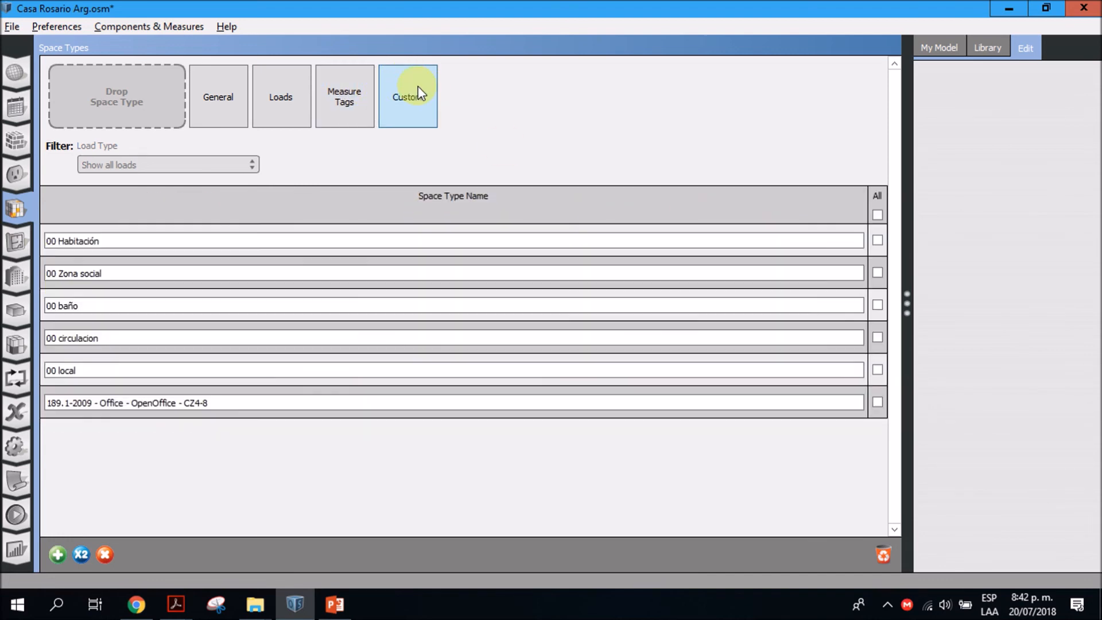
{"action": "left_click", "coordinate": [198, 95]}
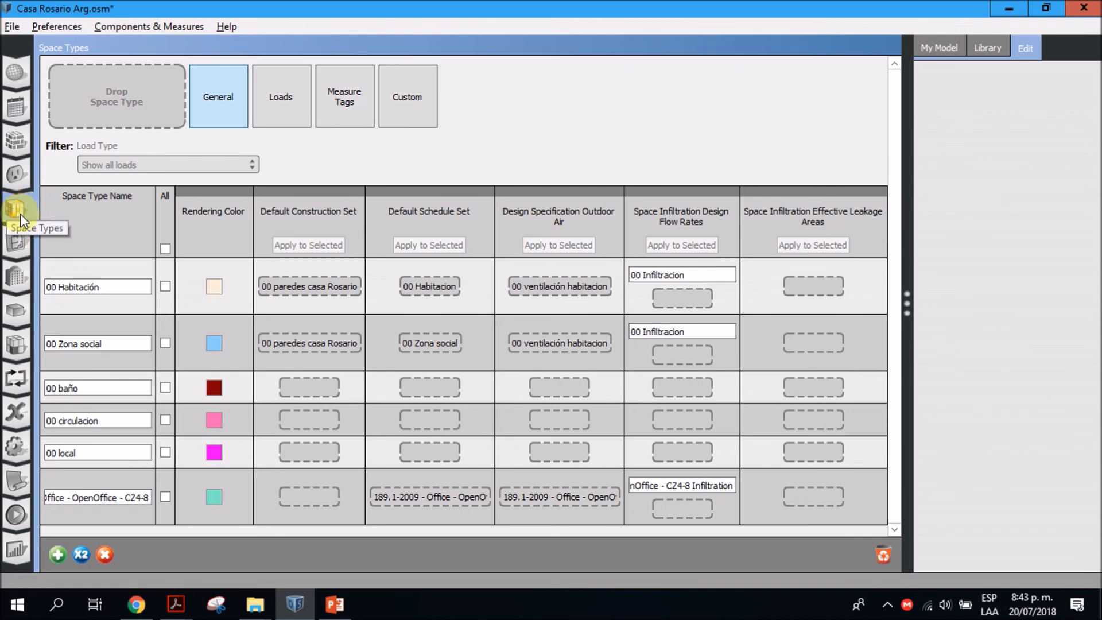
Open the 3D geometry preview of the house model and view it from different angles.
{"action": "left_click", "coordinate": [13, 244]}
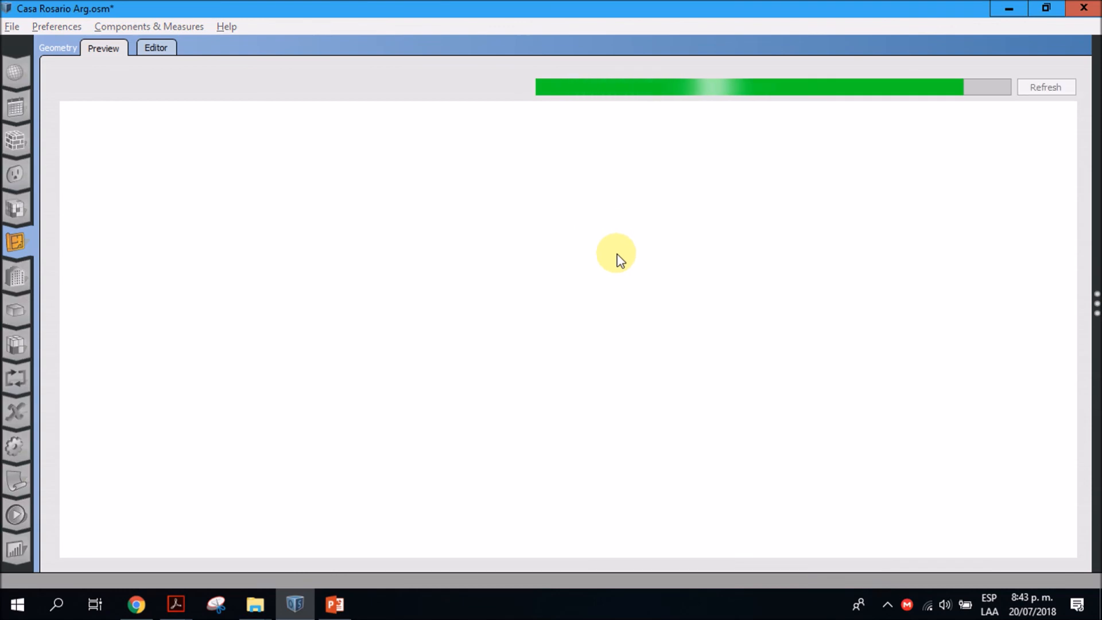
{"action": "left_click_drag", "start_coordinate": [489, 423], "coordinate": [649, 301]}
{"action": "left_click_drag", "start_coordinate": [406, 377], "coordinate": [864, 211]}
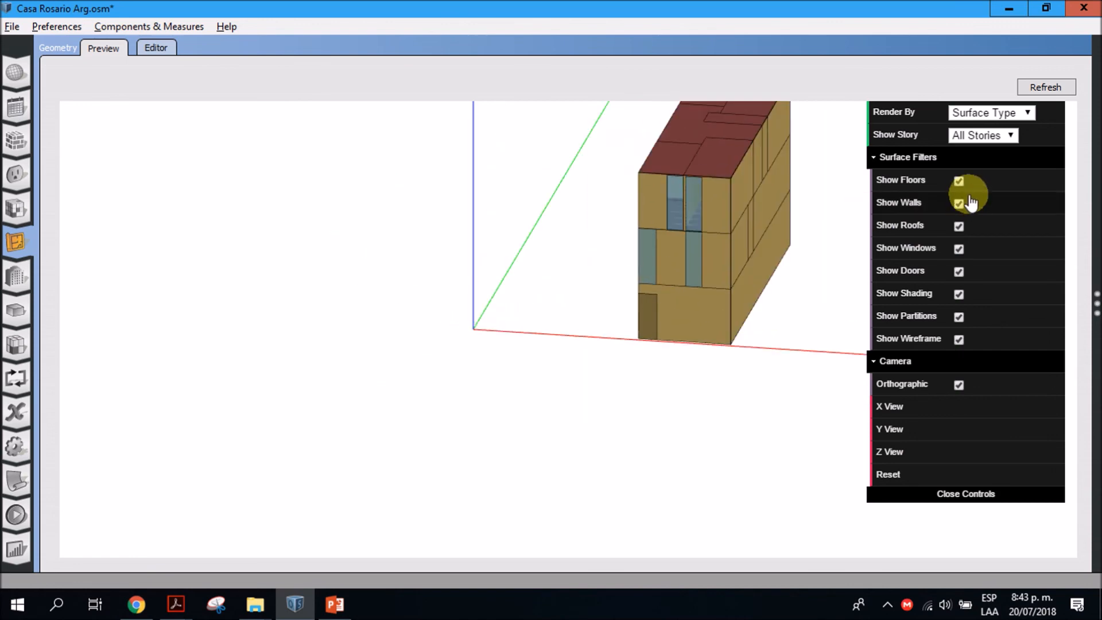
Examine the preview's surface filters by hiding and restoring floors, walls, roofs, doors and other elements of the house.
{"action": "left_click", "coordinate": [961, 183]}
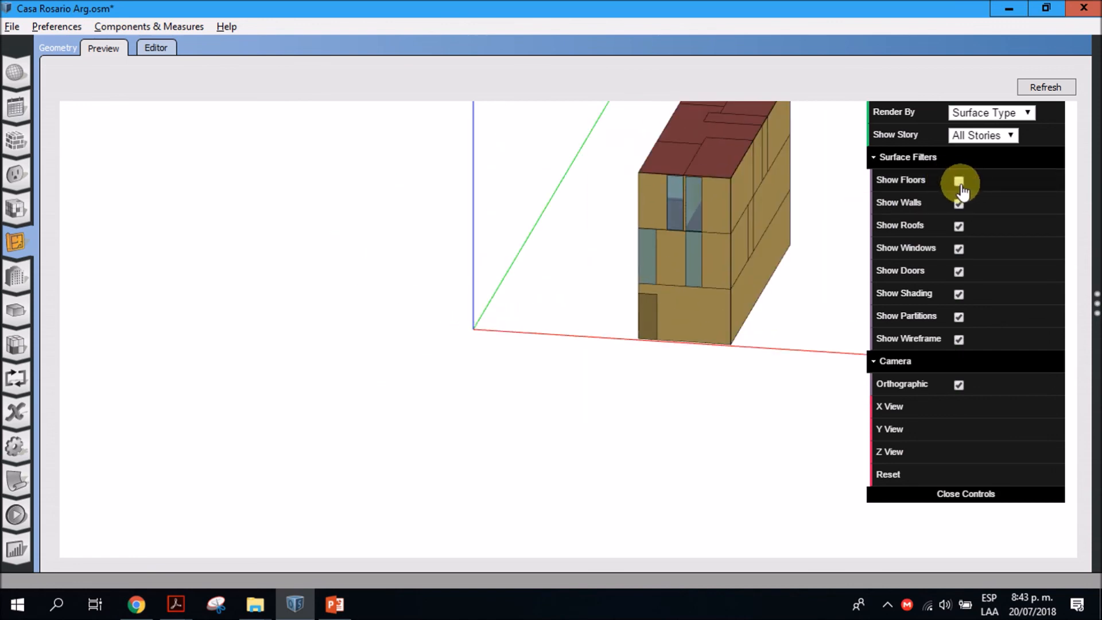
{"action": "left_click", "coordinate": [961, 183]}
{"action": "left_click", "coordinate": [958, 206]}
{"action": "left_click", "coordinate": [958, 205]}
{"action": "left_click", "coordinate": [958, 206]}
{"action": "left_click", "coordinate": [958, 204]}
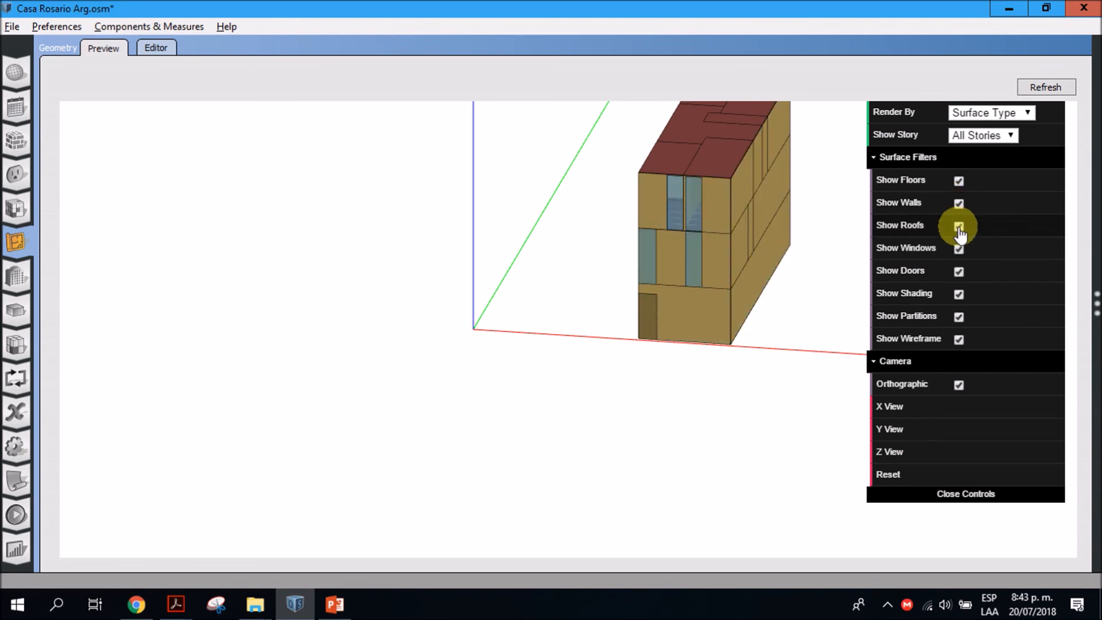
{"action": "left_click", "coordinate": [960, 228]}
{"action": "left_click", "coordinate": [960, 227]}
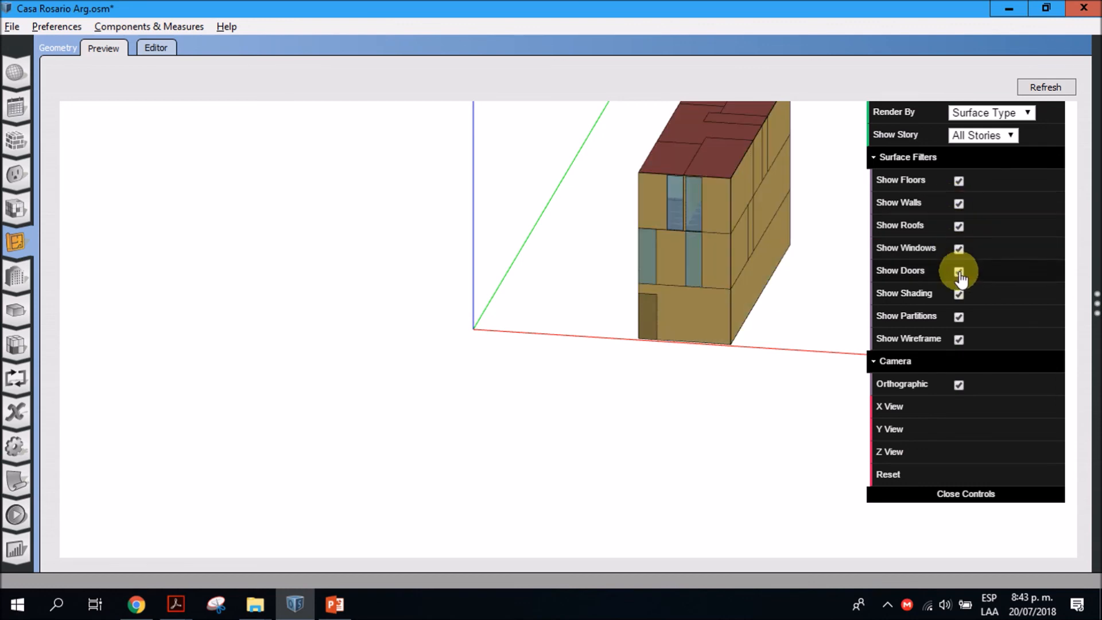
{"action": "left_click", "coordinate": [959, 272]}
{"action": "left_click", "coordinate": [958, 273]}
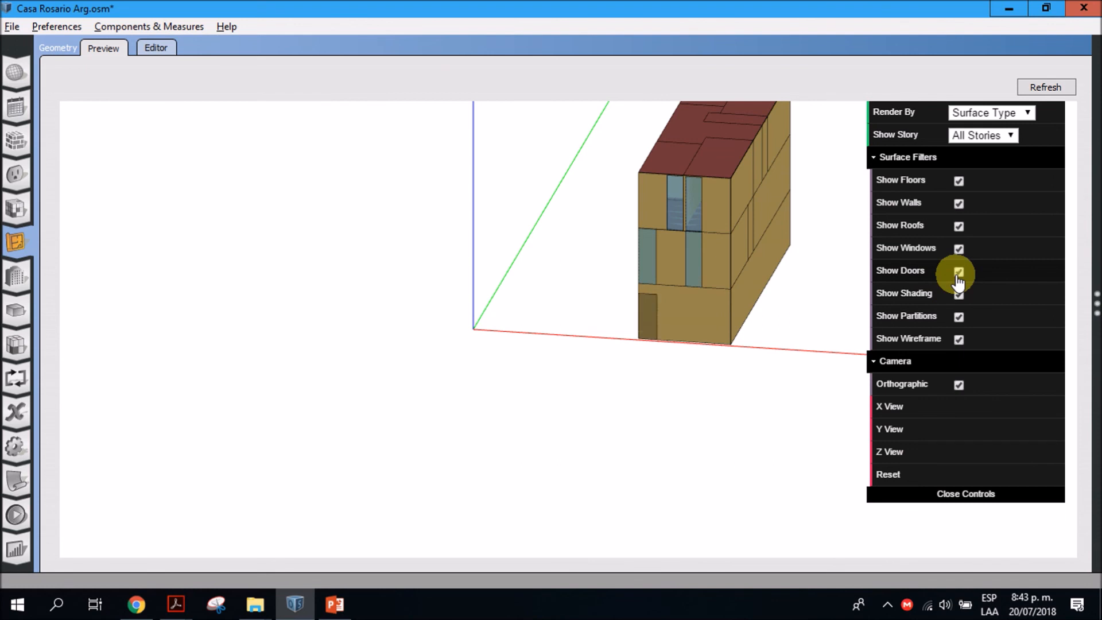
{"action": "left_click", "coordinate": [958, 338]}
{"action": "left_click", "coordinate": [959, 295]}
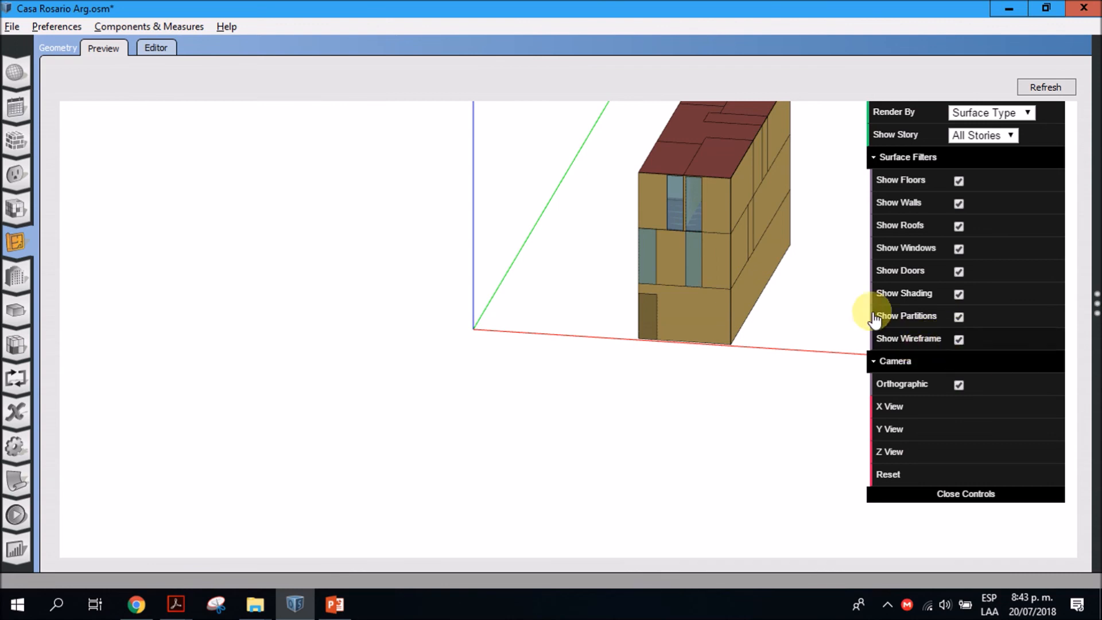
View the whole house from its long side and check the preview's story and rendering options.
{"action": "left_click", "coordinate": [731, 226]}
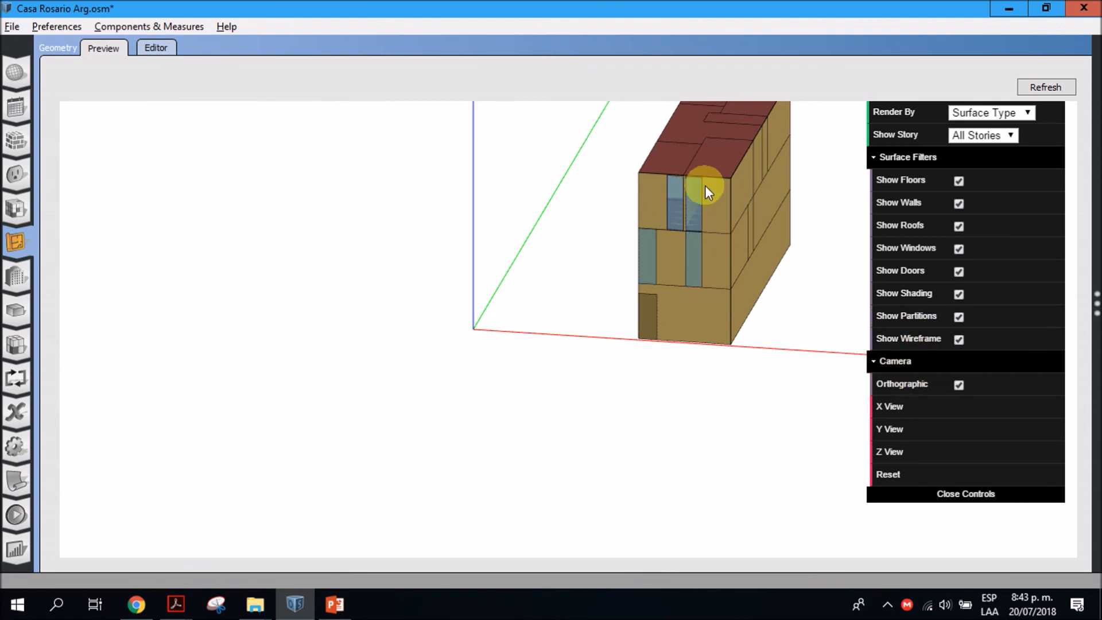
{"action": "left_click_drag", "start_coordinate": [534, 222], "coordinate": [487, 212]}
{"action": "scroll", "coordinate": [503, 213], "scroll_direction": "down", "scroll_amount": 4}
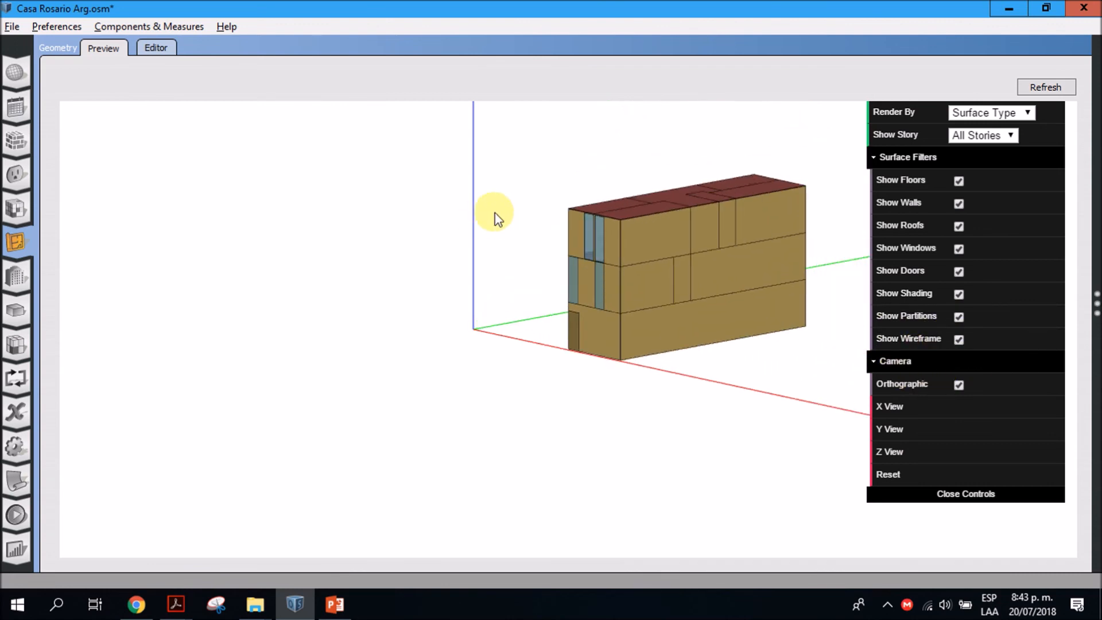
{"action": "left_click", "coordinate": [959, 138]}
{"action": "left_click", "coordinate": [966, 138]}
{"action": "left_click", "coordinate": [980, 136]}
{"action": "left_click", "coordinate": [981, 136]}
{"action": "left_click", "coordinate": [1011, 112]}
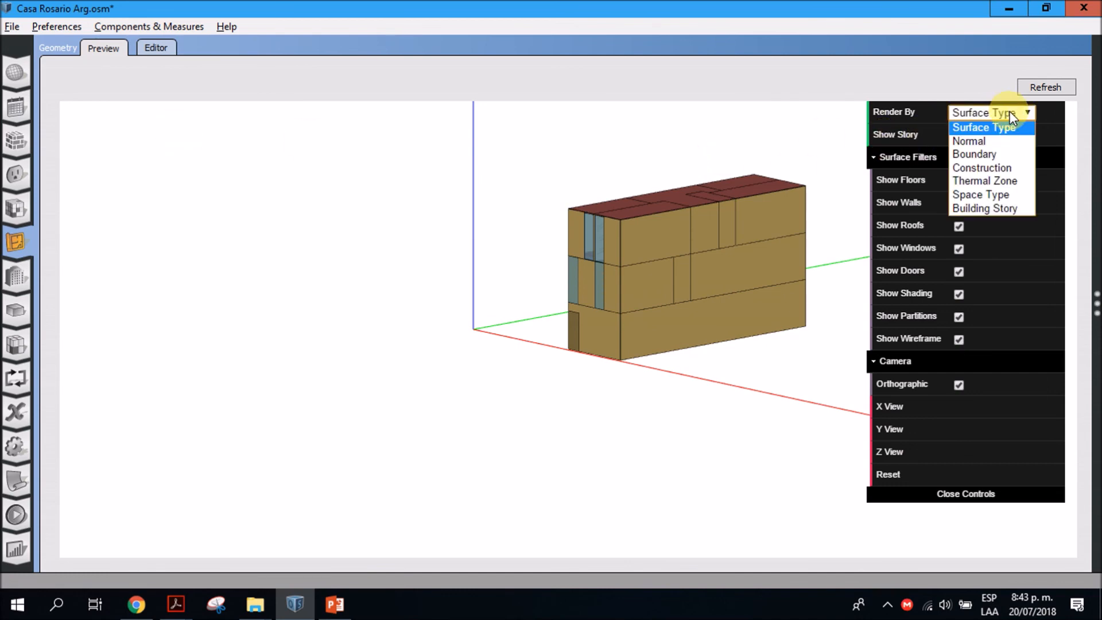
{"action": "left_click", "coordinate": [1011, 113]}
{"action": "left_click_drag", "start_coordinate": [479, 150], "coordinate": [559, 176]}
Examine the geometry editor's introduction, its available geometry types, suggested workflow and known issues.
{"action": "left_click", "coordinate": [154, 50]}
{"action": "scroll", "coordinate": [269, 327], "scroll_direction": "down", "scroll_amount": 3}
{"action": "scroll", "coordinate": [270, 327], "scroll_direction": "up", "scroll_amount": 3}
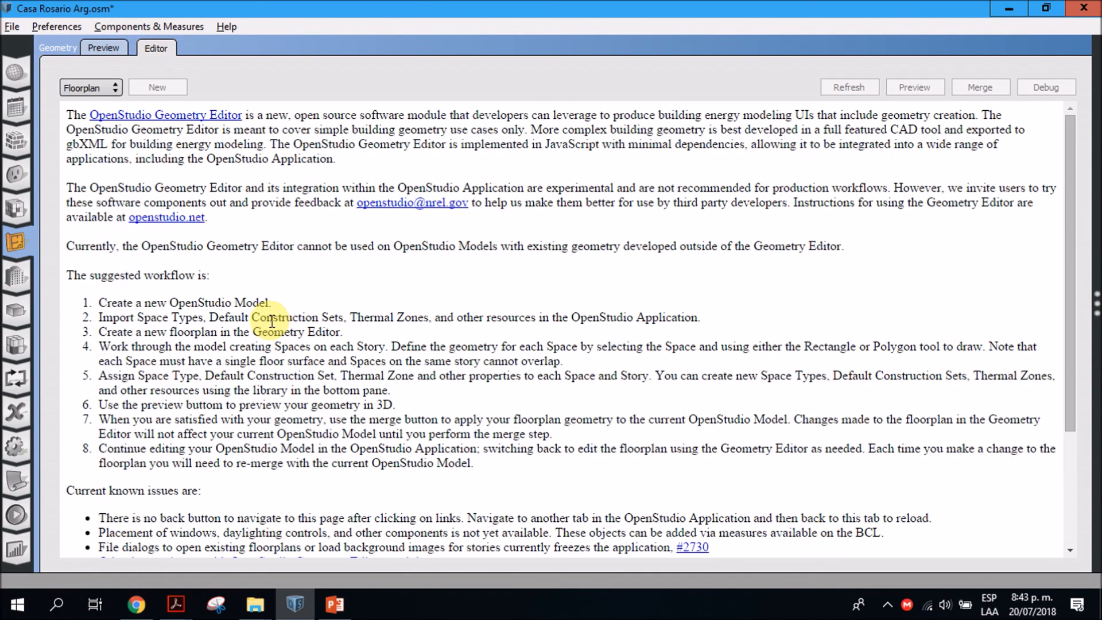
{"action": "left_click", "coordinate": [85, 86]}
{"action": "left_click", "coordinate": [267, 229]}
{"action": "scroll", "coordinate": [268, 232], "scroll_direction": "down", "scroll_amount": 5}
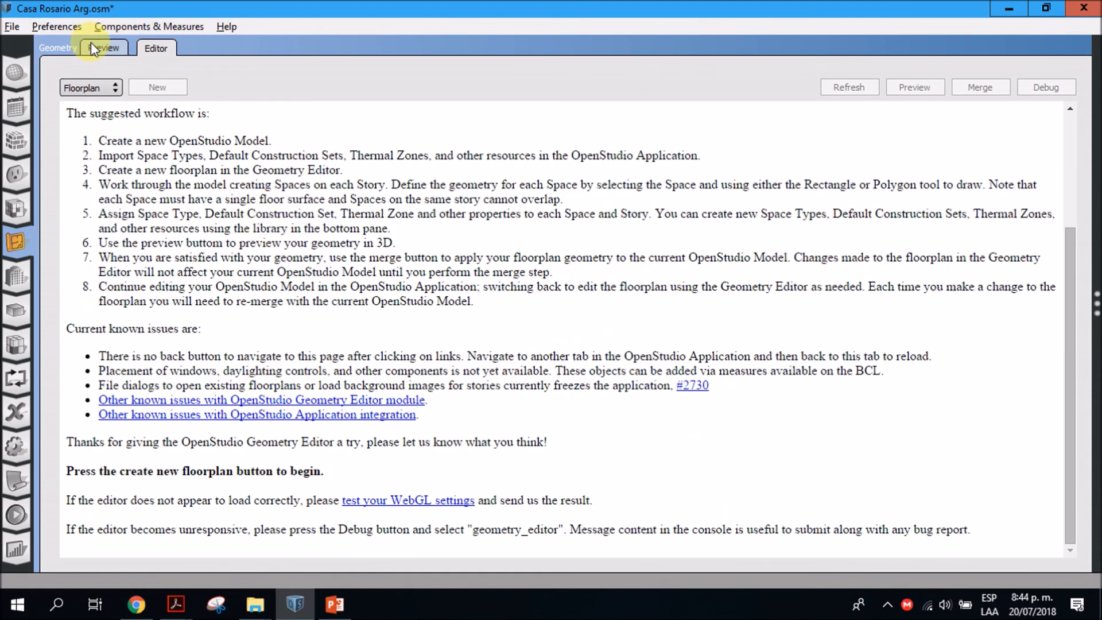
Return to the 3D geometry preview and inspect the house's facades and roof from several angles.
{"action": "left_click", "coordinate": [99, 46]}
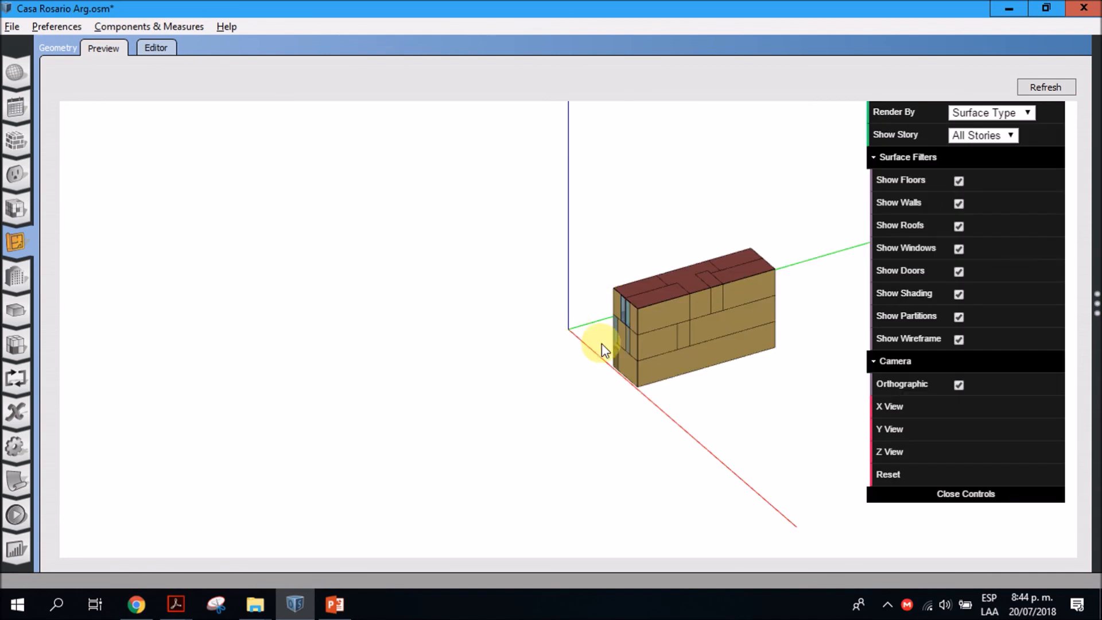
{"action": "left_click_drag", "start_coordinate": [584, 286], "coordinate": [597, 281]}
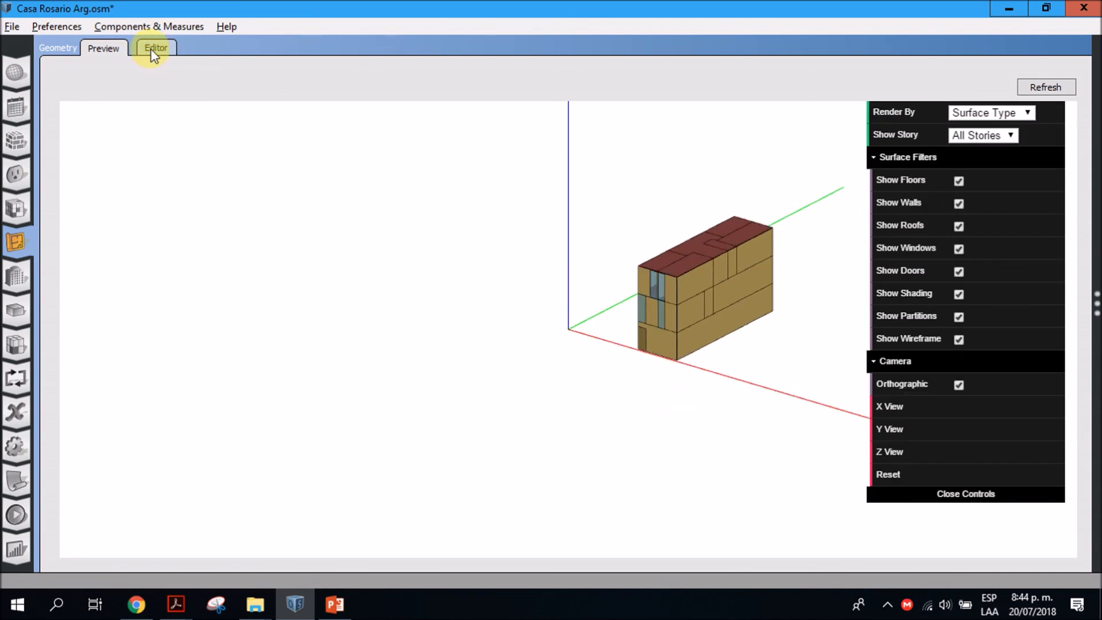
{"action": "left_click_drag", "start_coordinate": [635, 251], "coordinate": [332, 330]}
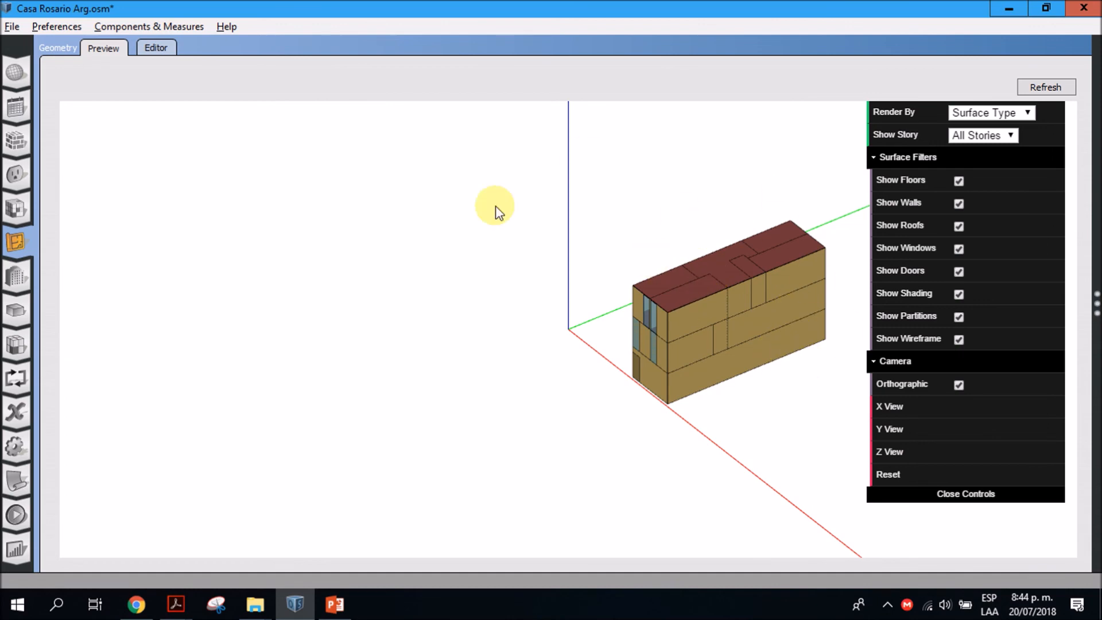
{"action": "left_click_drag", "start_coordinate": [529, 303], "coordinate": [592, 292]}
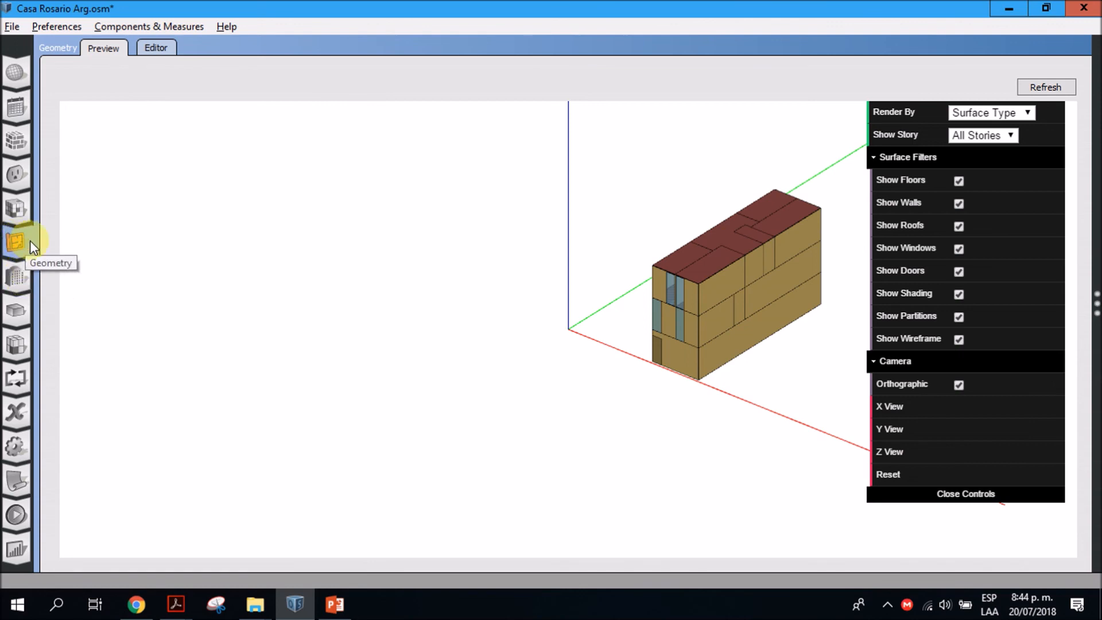
Save the Casa Rosario Arg.osm model.
{"action": "left_click", "coordinate": [12, 29]}
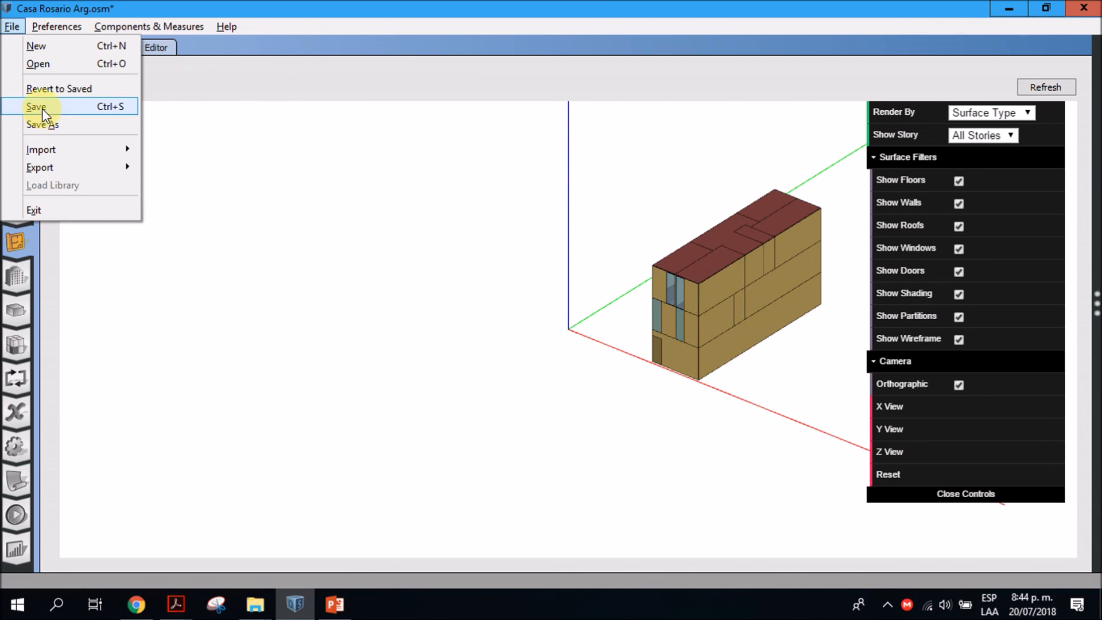
{"action": "left_click", "coordinate": [42, 109]}
{"action": "left_click", "coordinate": [12, 26]}
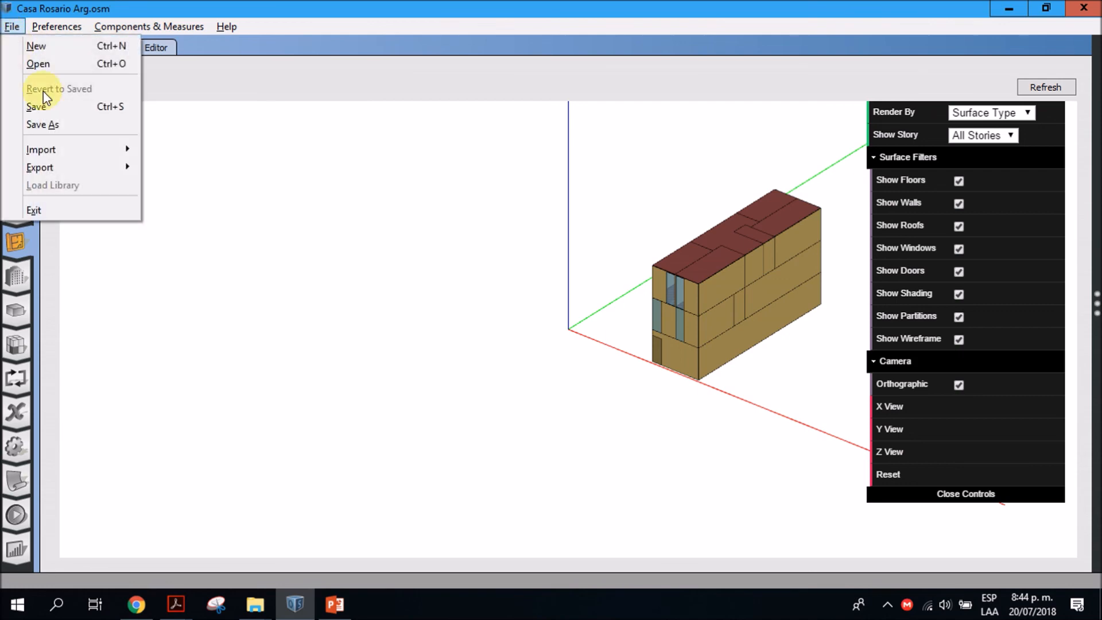
{"action": "left_click", "coordinate": [22, 109]}
{"action": "left_click_drag", "start_coordinate": [377, 201], "coordinate": [430, 221]}
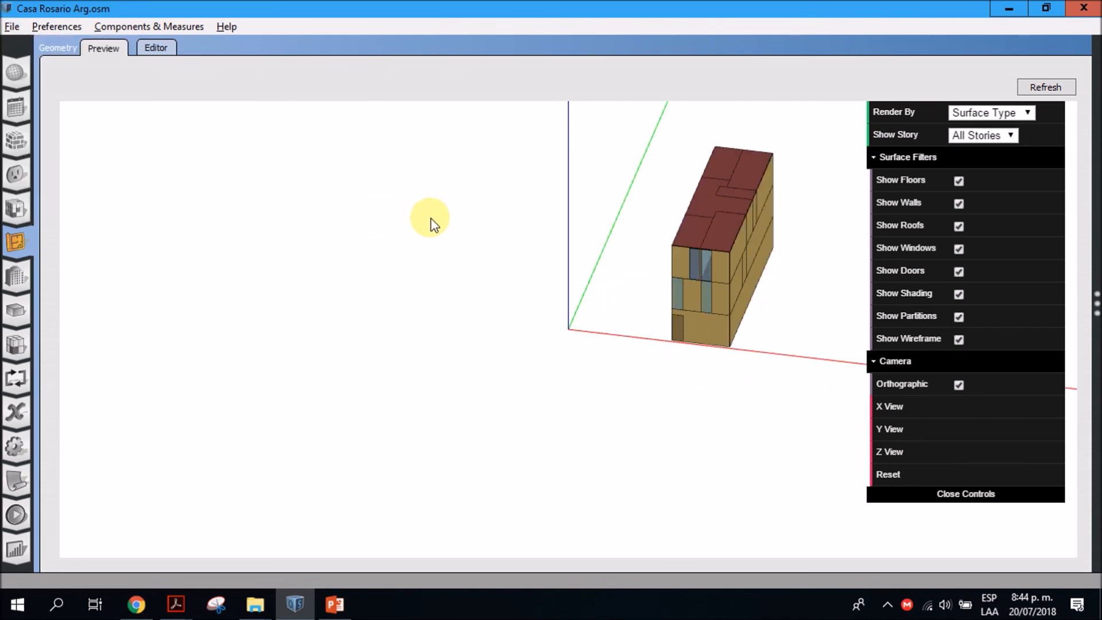